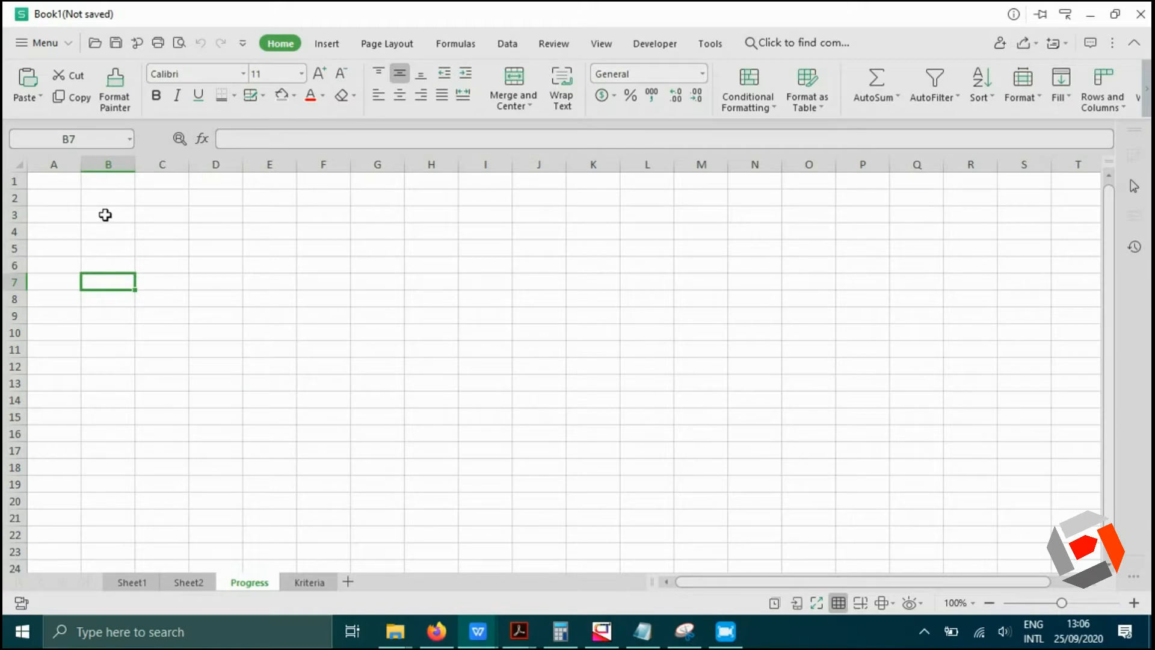
Enter the headers No in B3 and Deskripsi Pekerjaan in C3, and fit column C to its text.
{"action": "left_click", "coordinate": [107, 216]}
{"action": "type", "text": "No"}
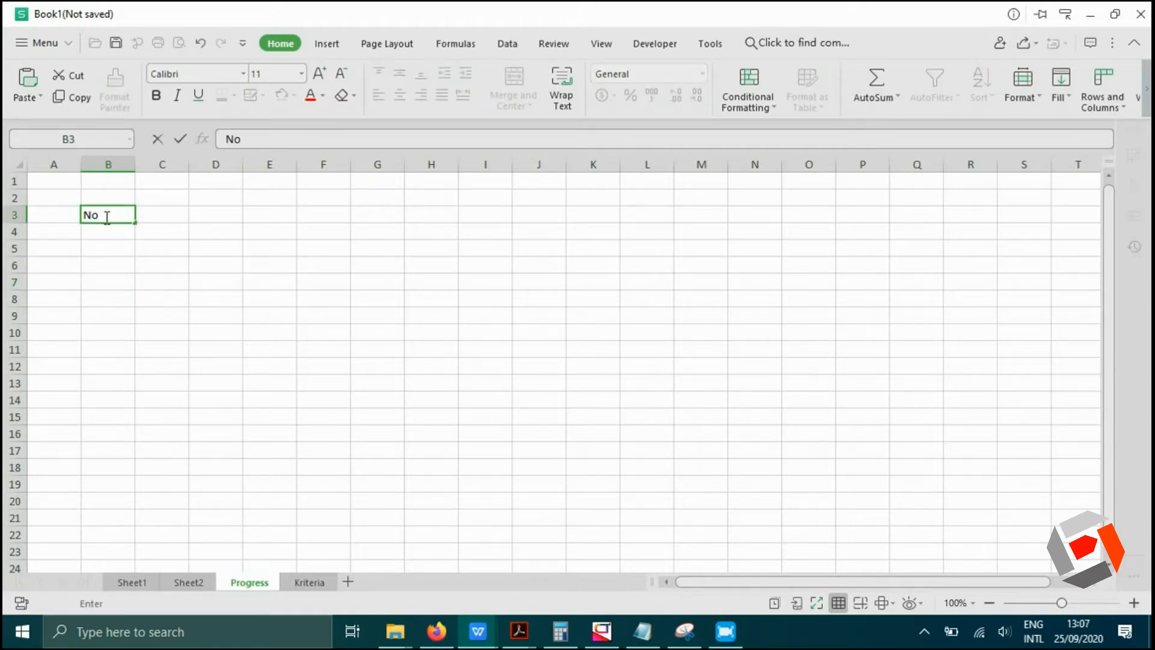
{"action": "key", "text": "Tab"}
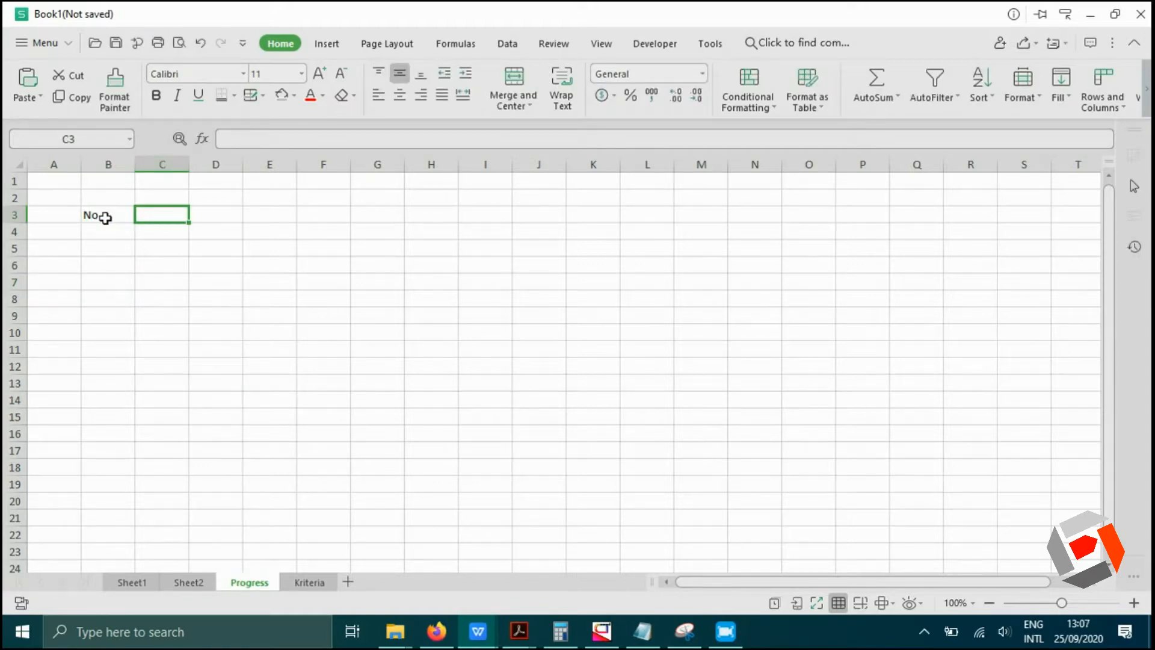
{"action": "type", "text": "Deskri"}
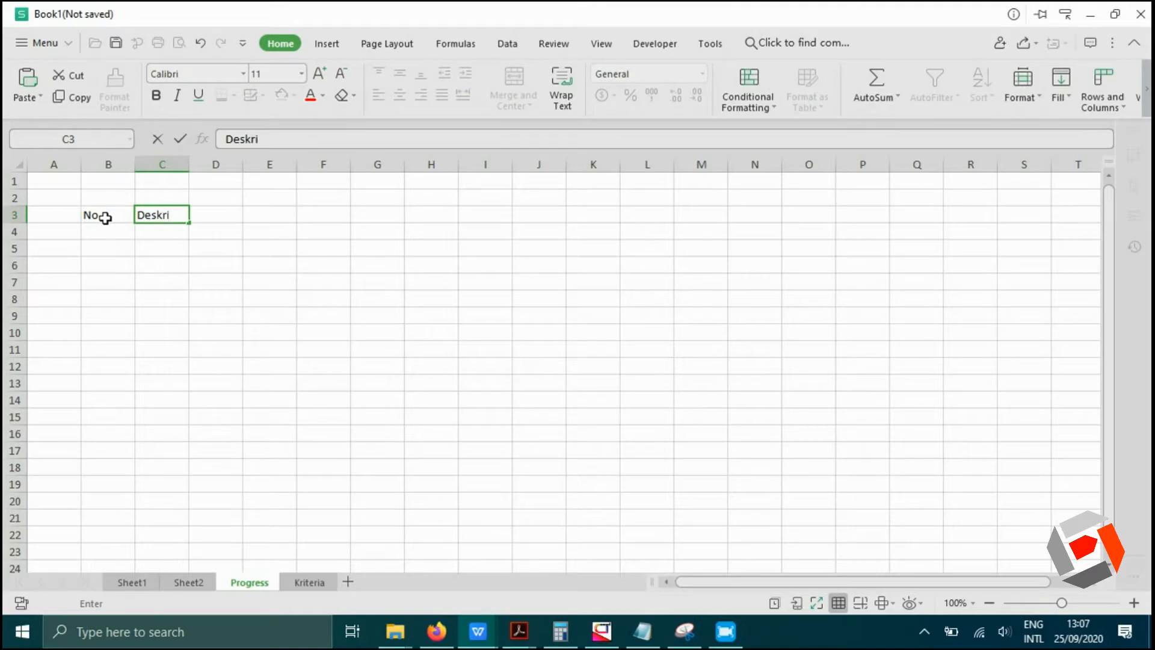
{"action": "type", "text": "psi Peker"}
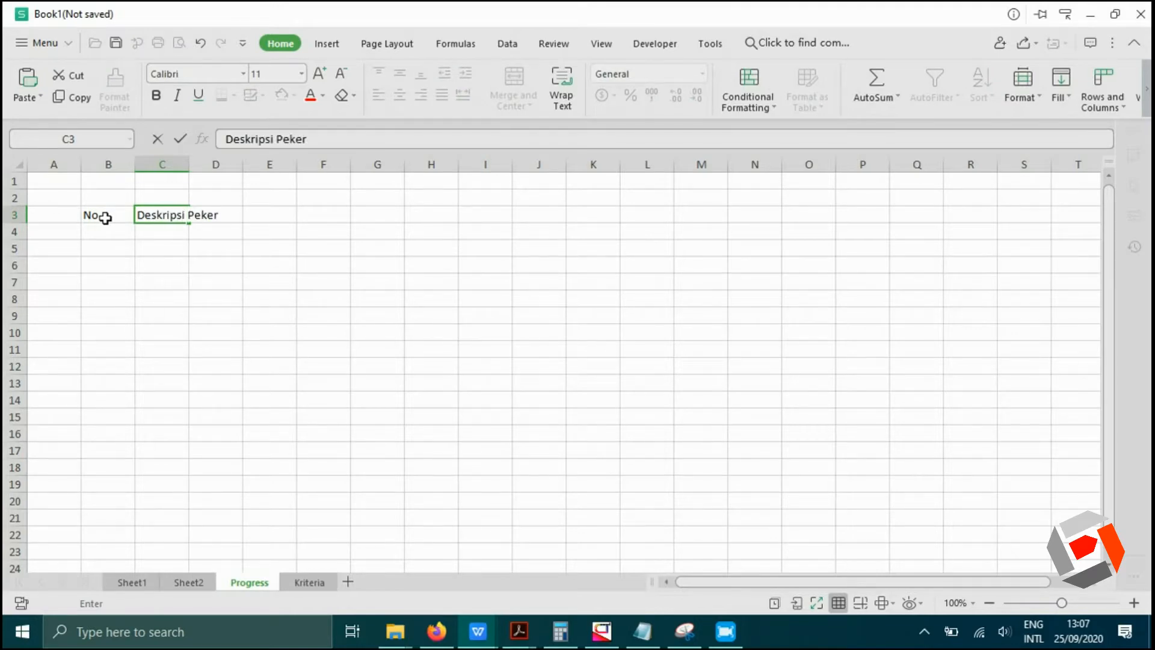
{"action": "type", "text": "jaan"}
{"action": "left_click", "coordinate": [181, 305]}
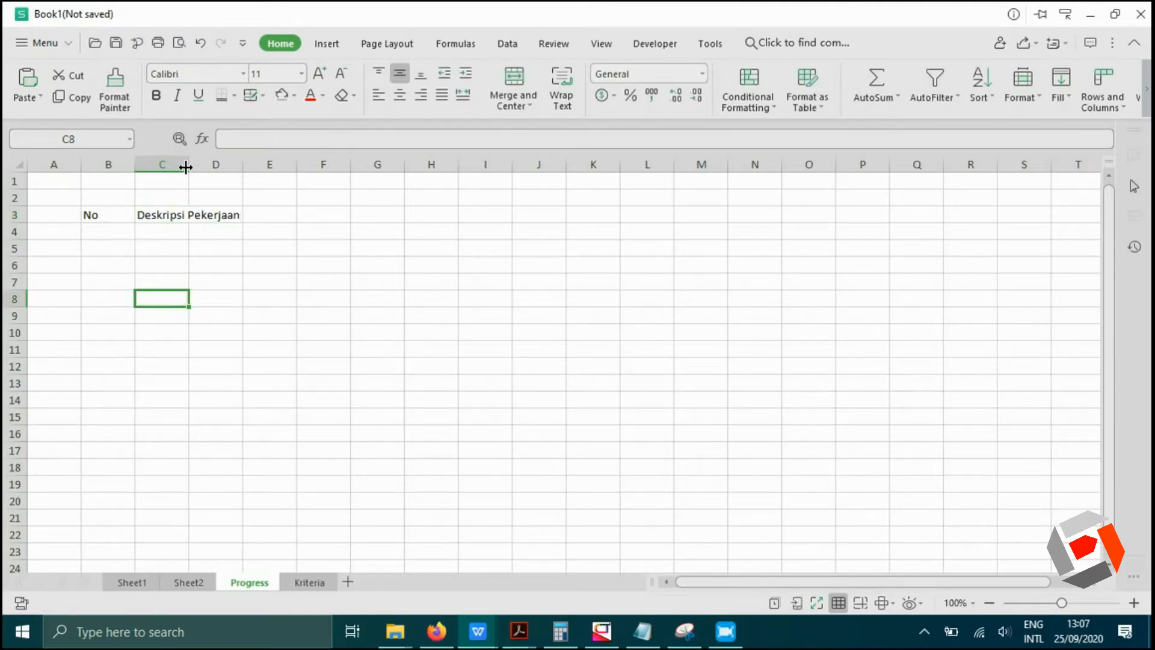
{"action": "double_click", "coordinate": [189, 165]}
{"action": "left_click", "coordinate": [294, 346]}
Enter the headers PIC in D3 and Pelaksanaan in E3, and widen column E to fit its text.
{"action": "left_click", "coordinate": [292, 208]}
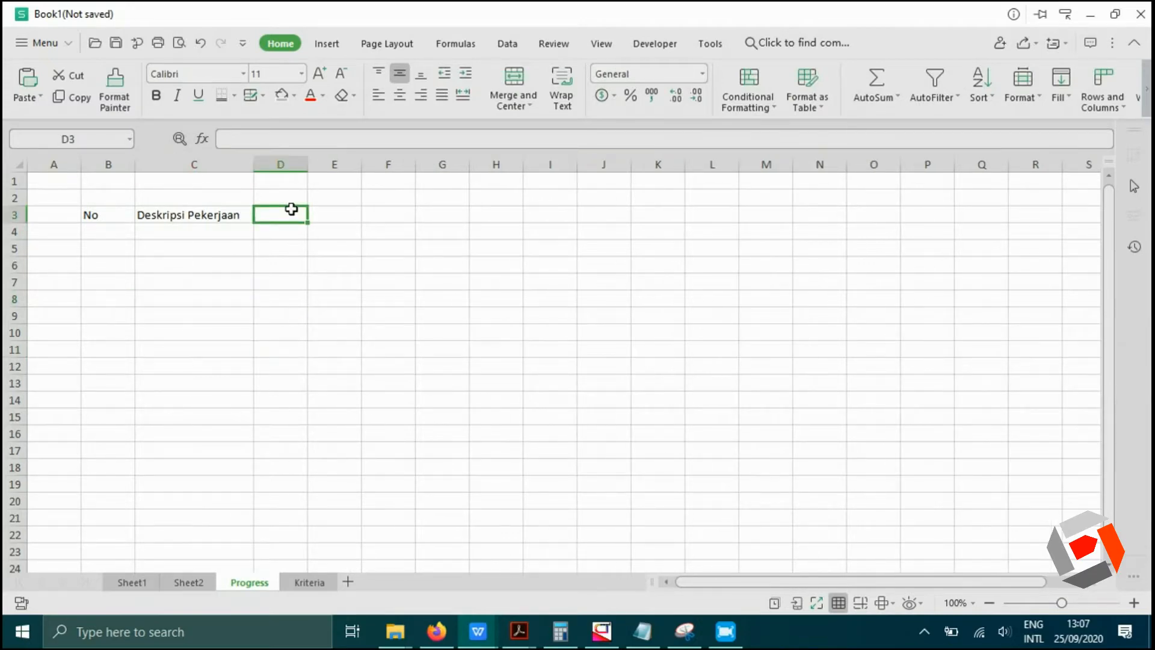
{"action": "type", "text": "Pl"}
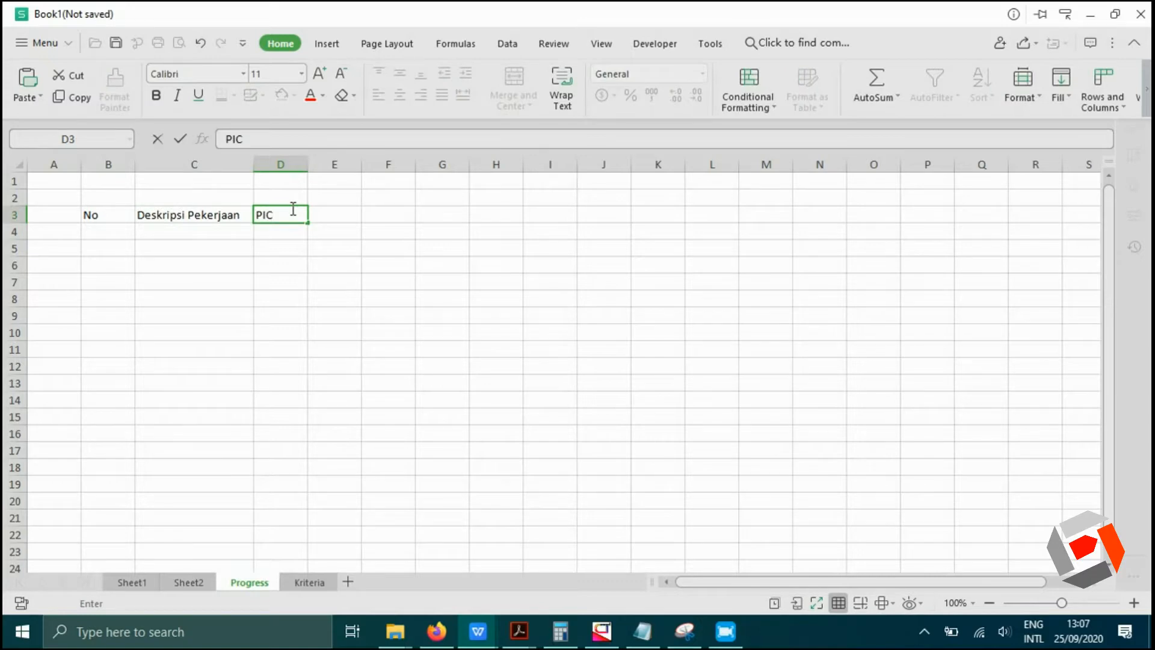
{"action": "left_click", "coordinate": [321, 281]}
{"action": "left_click", "coordinate": [343, 203]}
{"action": "left_click", "coordinate": [338, 214]}
{"action": "type", "text": "P"}
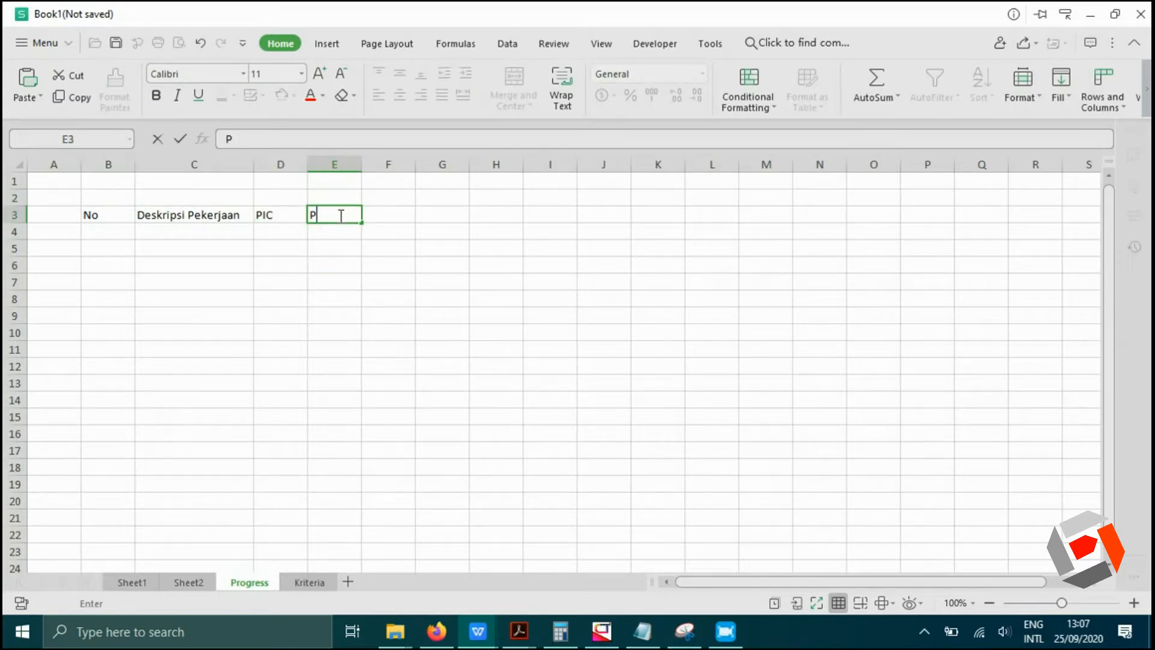
{"action": "type", "text": "elaksanaan"}
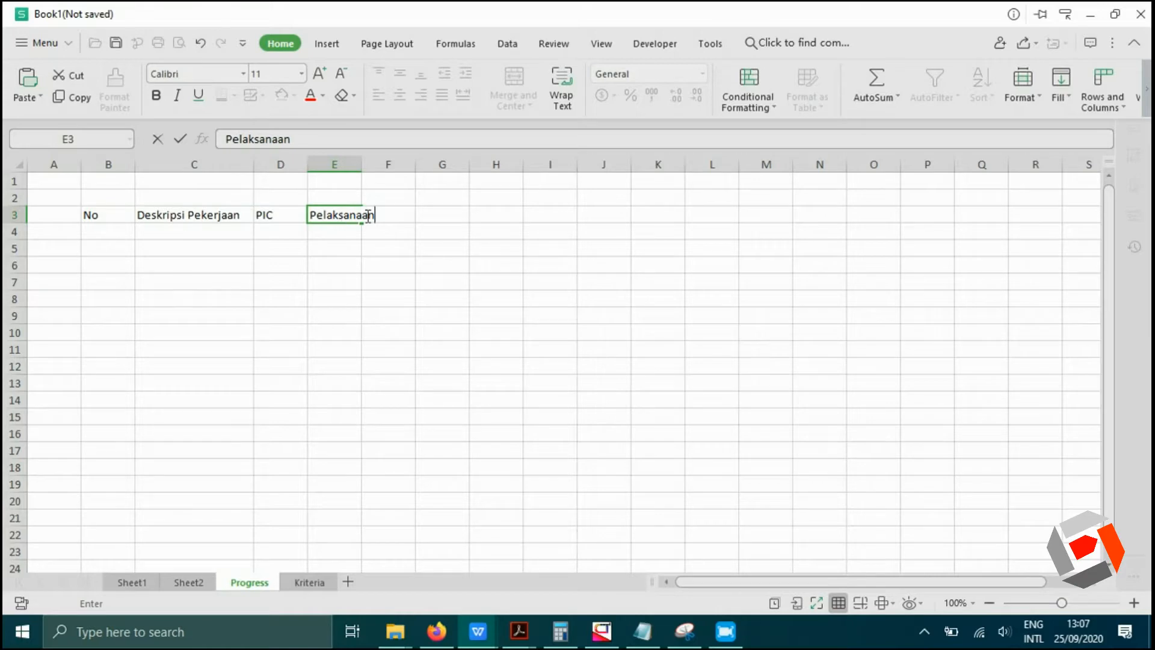
{"action": "left_click", "coordinate": [368, 216]}
{"action": "type", "text": "a"}
{"action": "left_click", "coordinate": [364, 279]}
{"action": "left_click_drag", "start_coordinate": [364, 171], "coordinate": [384, 172]}
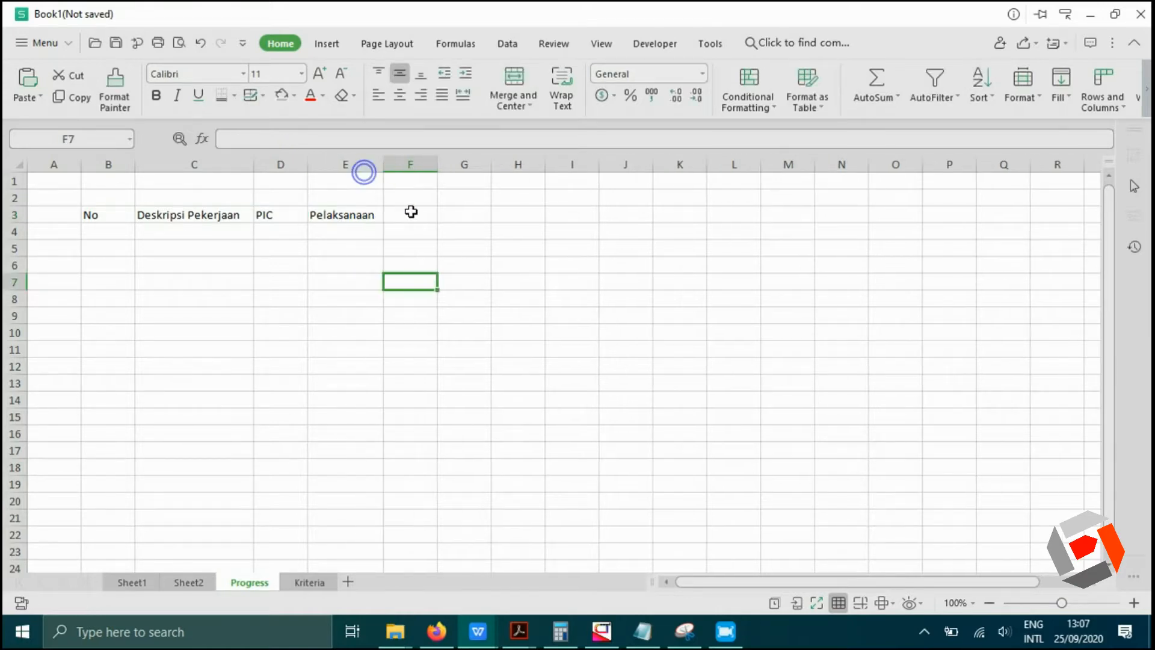
Enter the headers Update Progress in F3 and Status in G3.
{"action": "left_click", "coordinate": [411, 212]}
{"action": "type", "text": "U"}
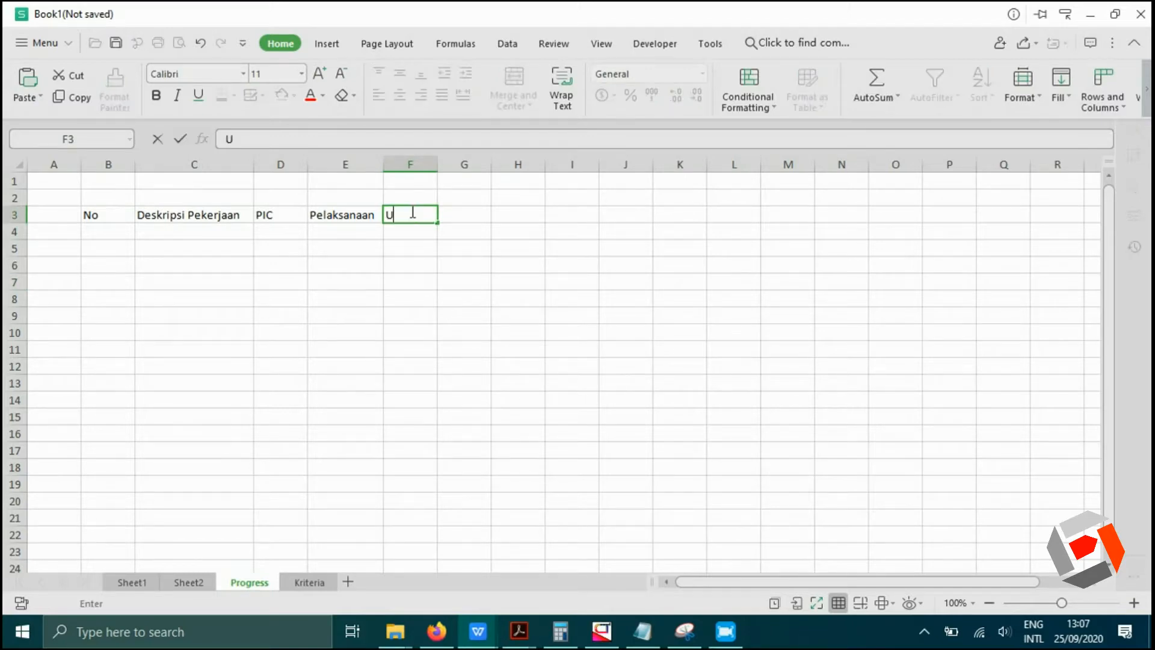
{"action": "type", "text": "pdate Progress"}
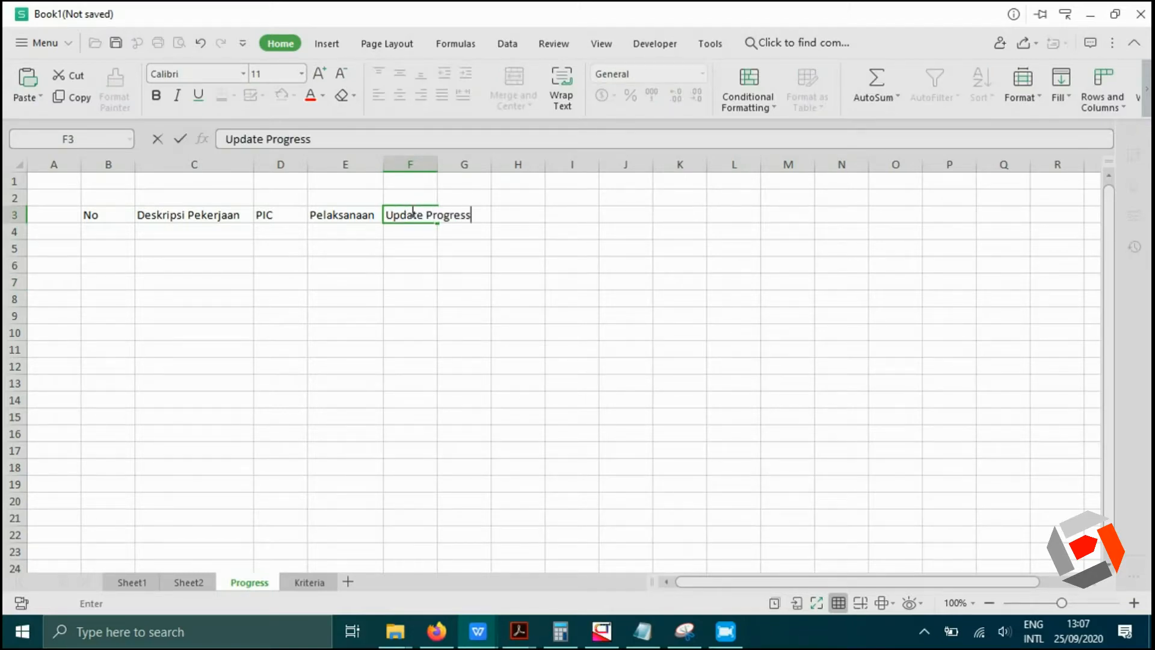
{"action": "left_click", "coordinate": [470, 294]}
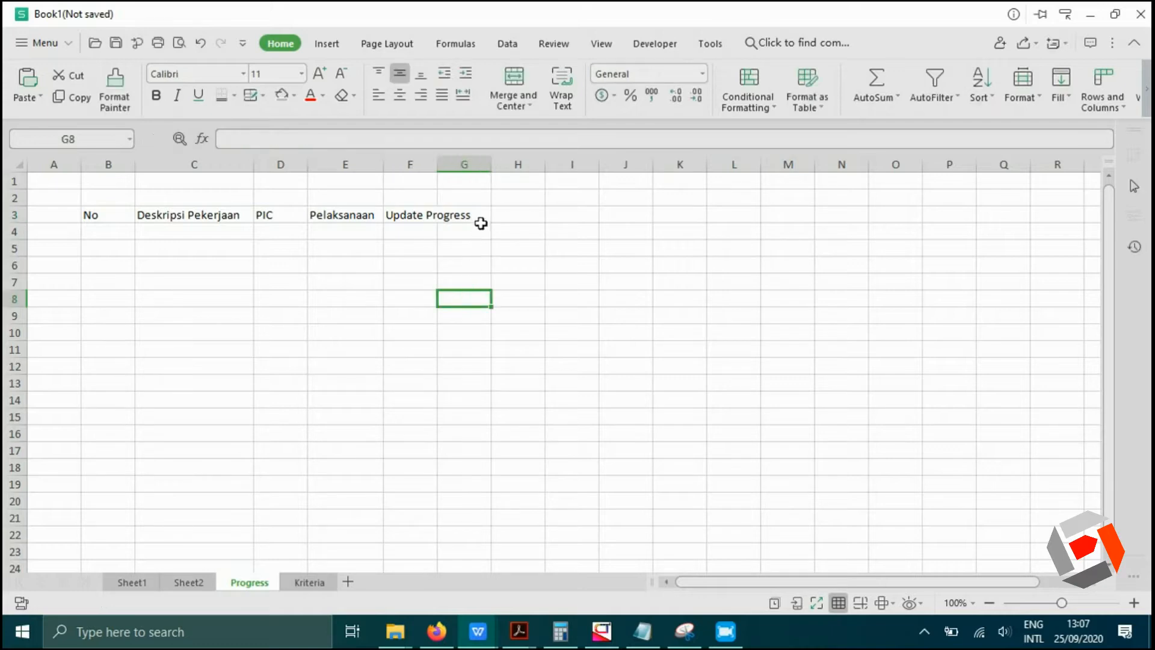
{"action": "left_click", "coordinate": [479, 217]}
{"action": "type", "text": "Status"}
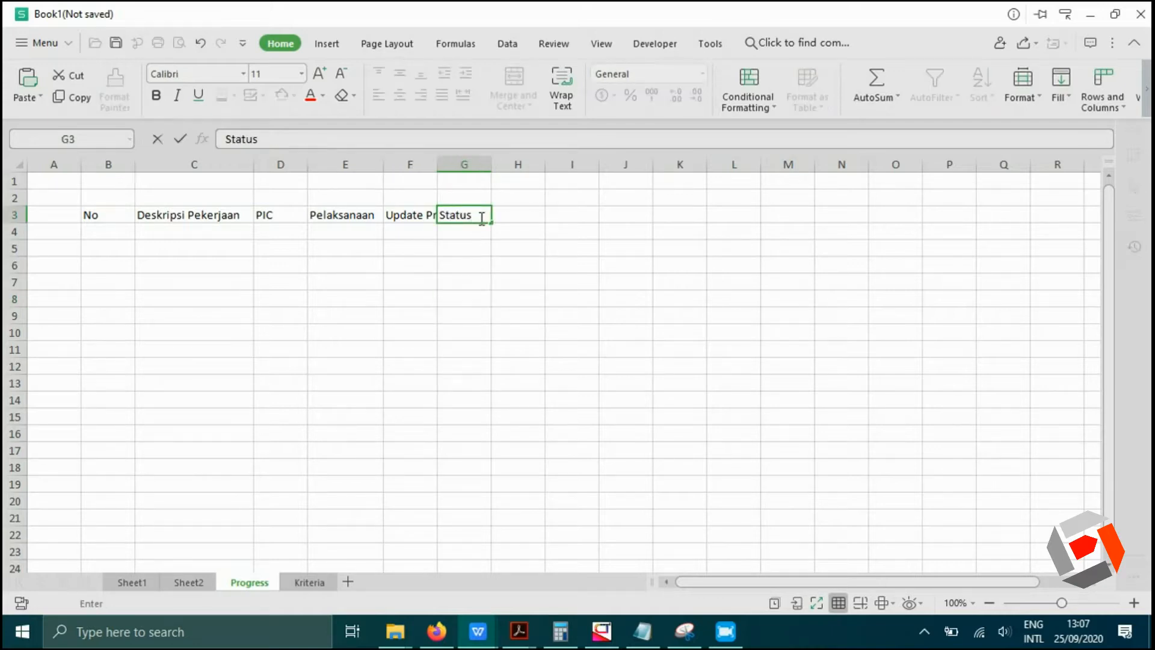
{"action": "left_click", "coordinate": [412, 346]}
Centre the header cells B3:G3 horizontally and make them bold.
{"action": "left_click_drag", "start_coordinate": [98, 213], "coordinate": [457, 216]}
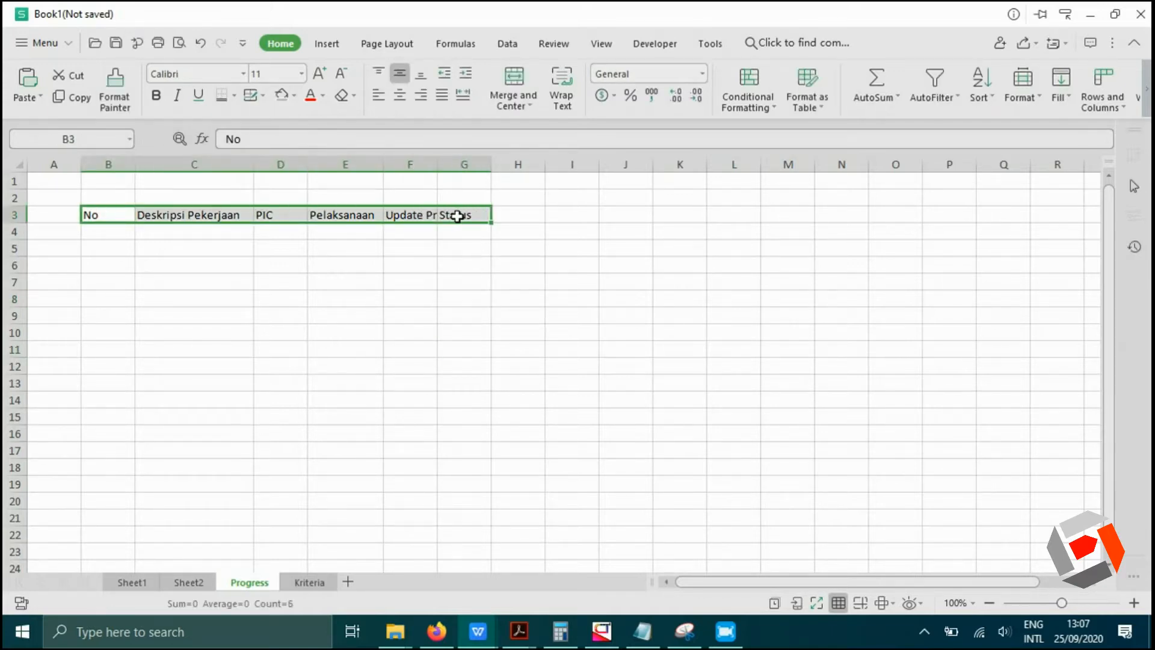
{"action": "left_click", "coordinate": [399, 95]}
{"action": "left_click", "coordinate": [157, 96]}
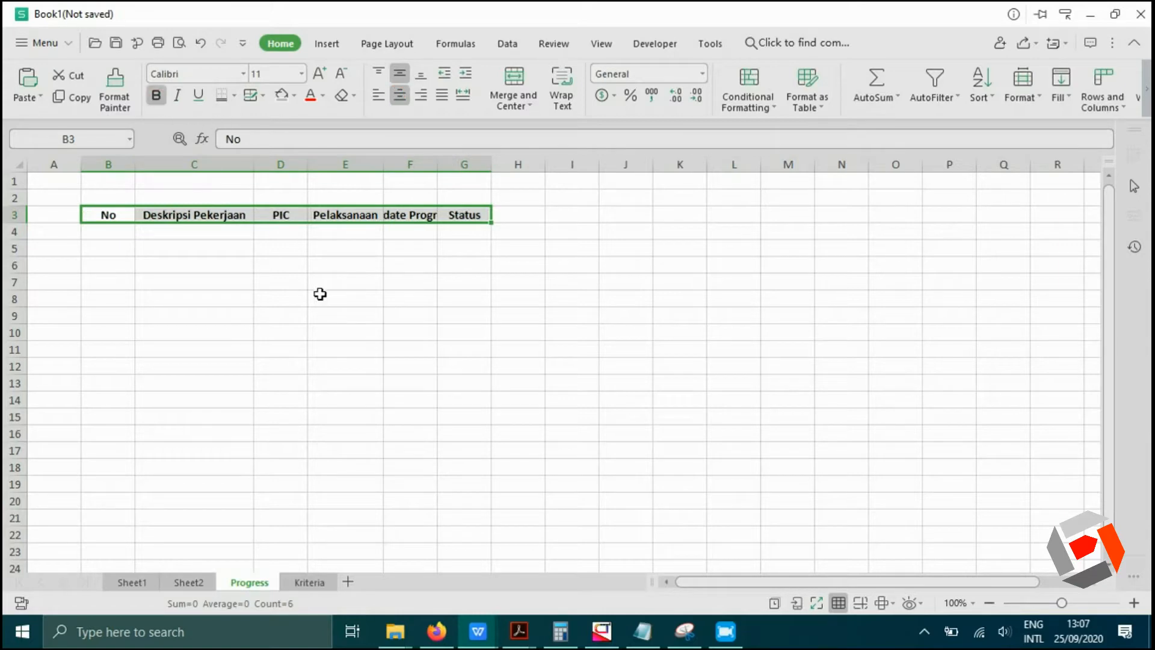
{"action": "left_click", "coordinate": [319, 293]}
Fit the widths of columns F and G to their header text.
{"action": "left_click_drag", "start_coordinate": [108, 215], "coordinate": [459, 217]}
{"action": "left_click", "coordinate": [562, 96]}
{"action": "double_click", "coordinate": [489, 169]}
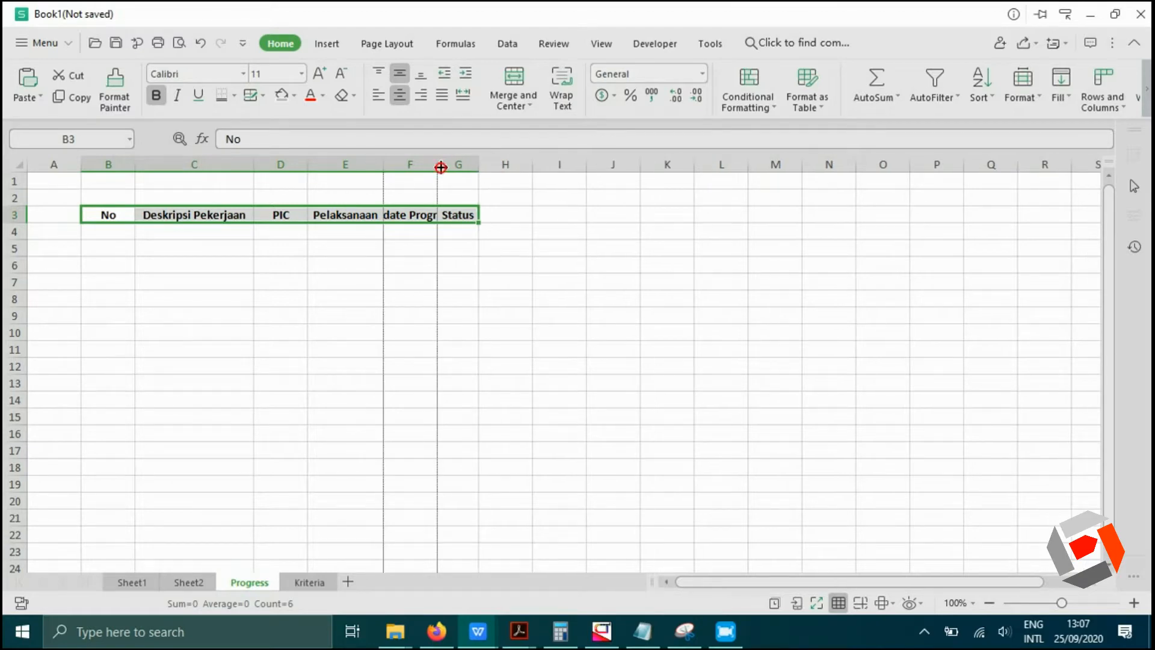
{"action": "double_click", "coordinate": [437, 163]}
{"action": "left_click", "coordinate": [263, 263]}
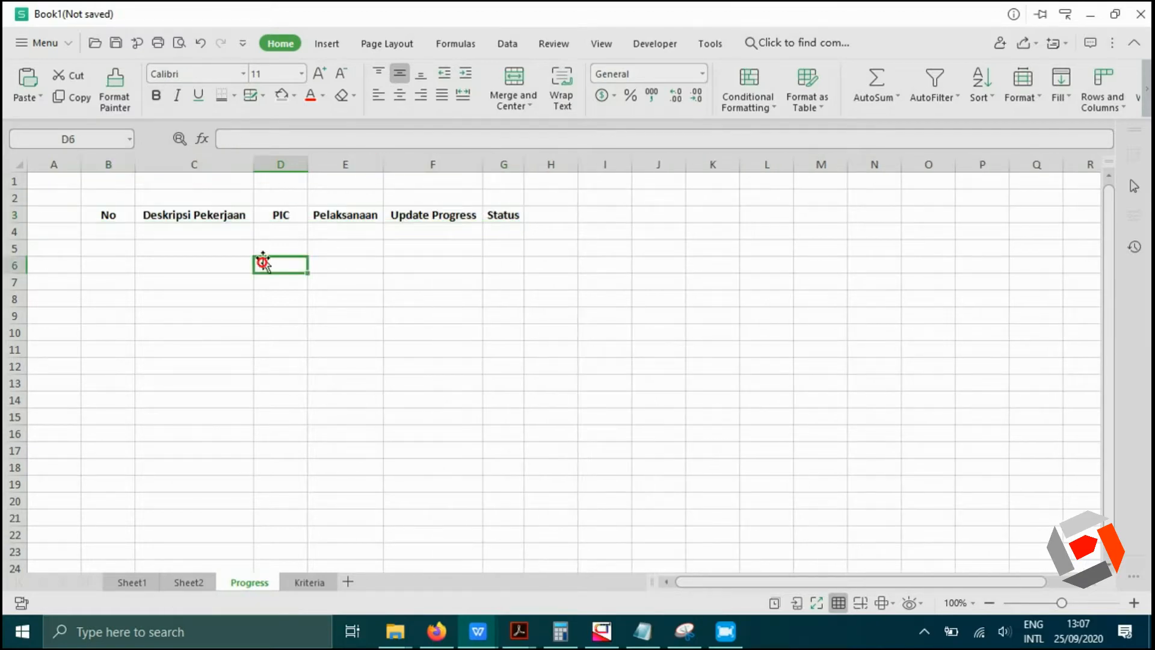
Shade the header cells B3:G3 grey and add a bottom border under them.
{"action": "left_click_drag", "start_coordinate": [106, 216], "coordinate": [488, 216]}
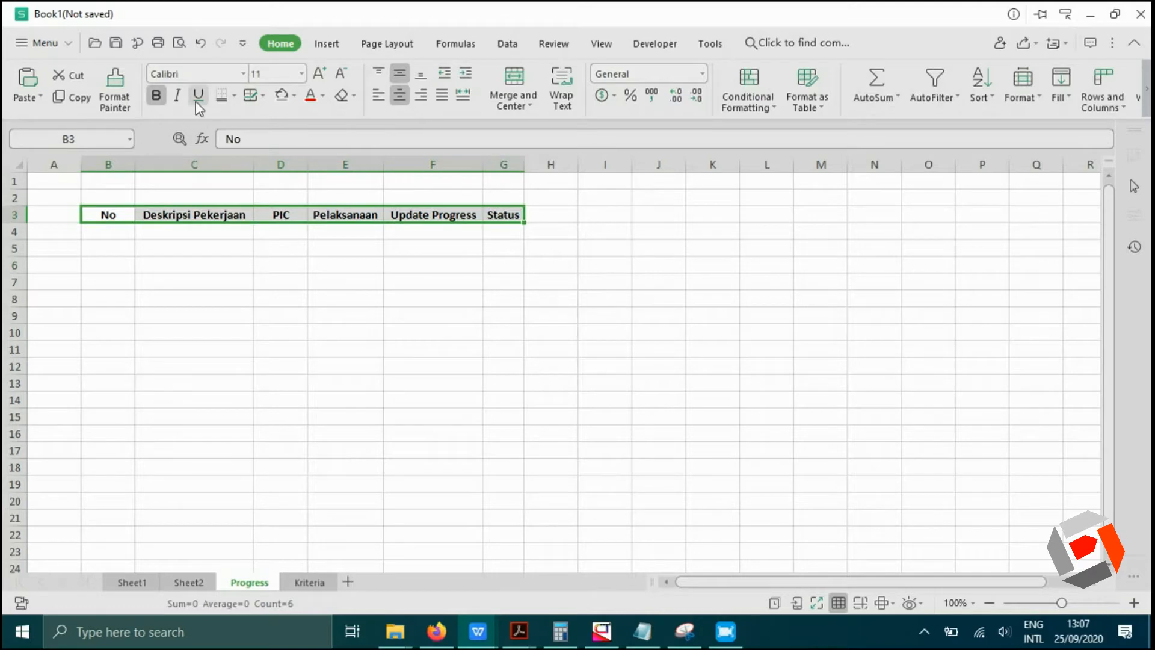
{"action": "left_click", "coordinate": [280, 97]}
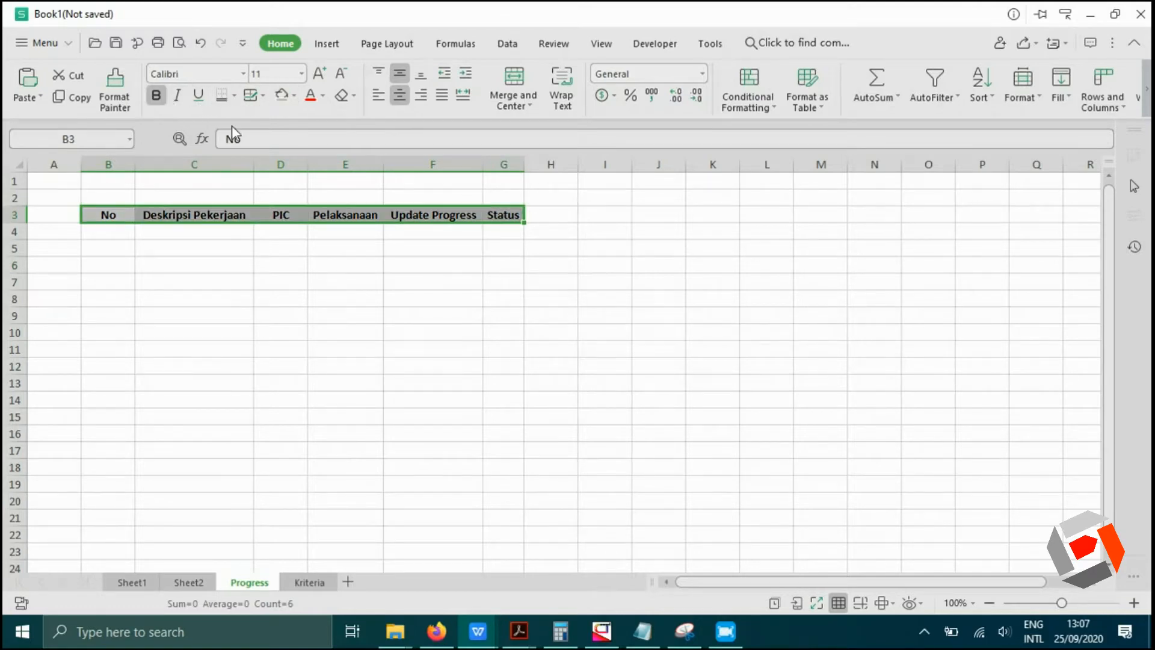
{"action": "left_click", "coordinate": [221, 95]}
{"action": "left_click", "coordinate": [222, 268]}
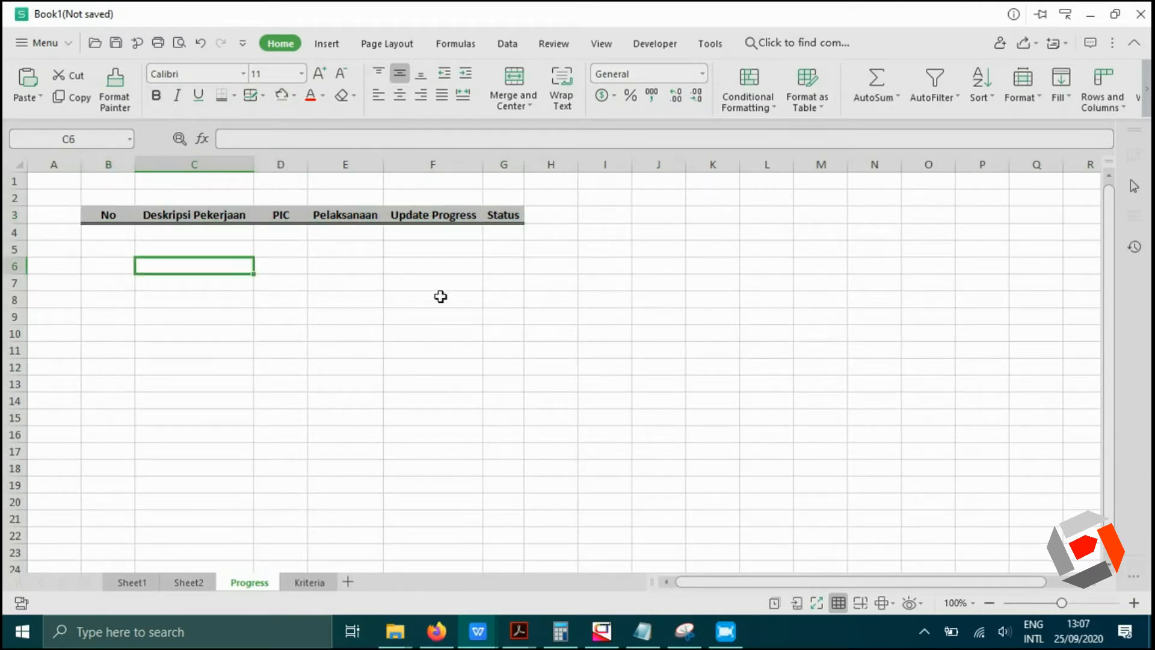
Narrow the No column and widen the Deskripsi Pekerjaan, PIC, Pelaksanaan, Update Progress and Status columns.
{"action": "left_click_drag", "start_coordinate": [138, 163], "coordinate": [121, 163]}
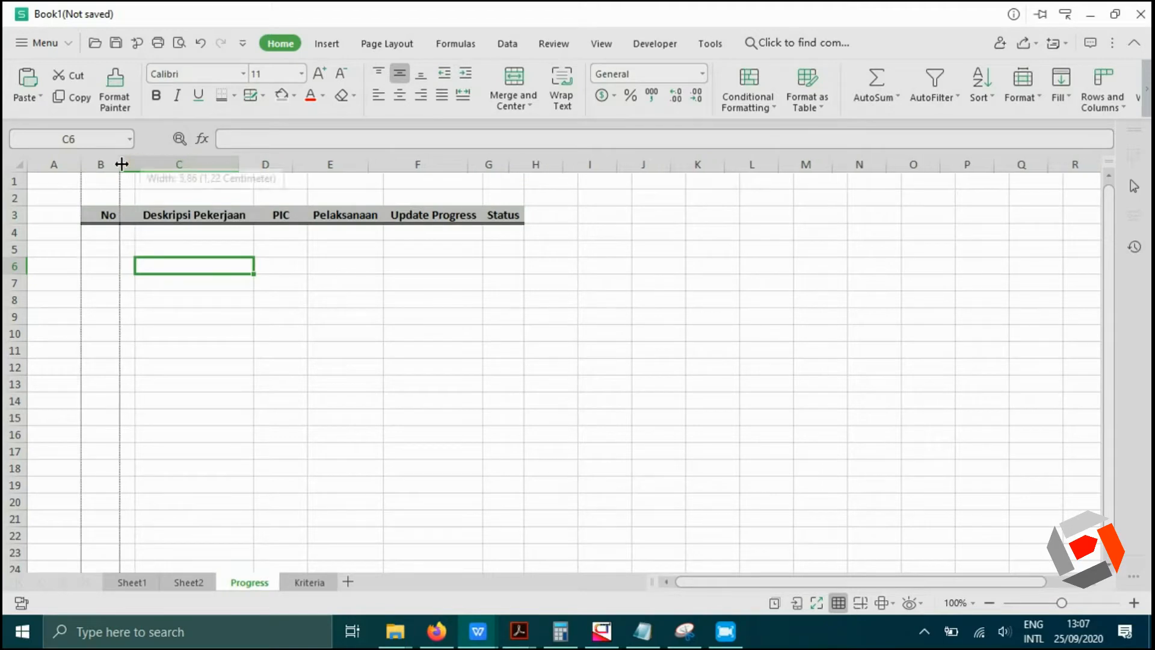
{"action": "left_click_drag", "start_coordinate": [240, 169], "coordinate": [396, 166]}
{"action": "left_click_drag", "start_coordinate": [471, 164], "coordinate": [512, 163]}
{"action": "left_click_drag", "start_coordinate": [613, 161], "coordinate": [733, 168]}
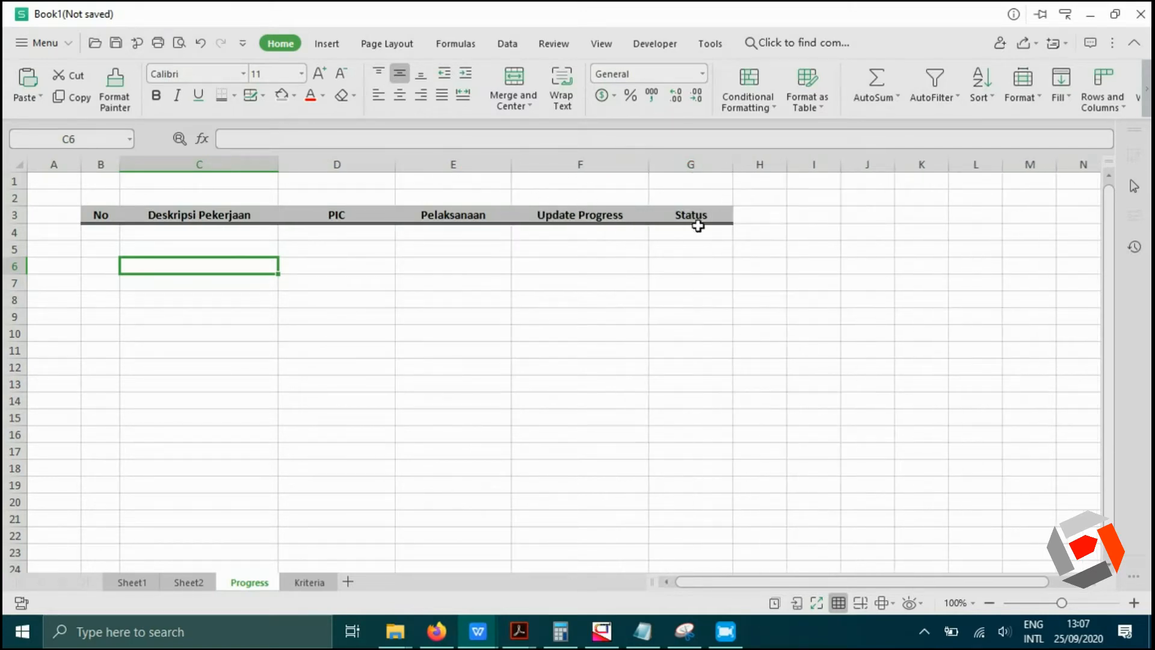
{"action": "left_click", "coordinate": [546, 386]}
{"action": "left_click_drag", "start_coordinate": [653, 161], "coordinate": [673, 162]}
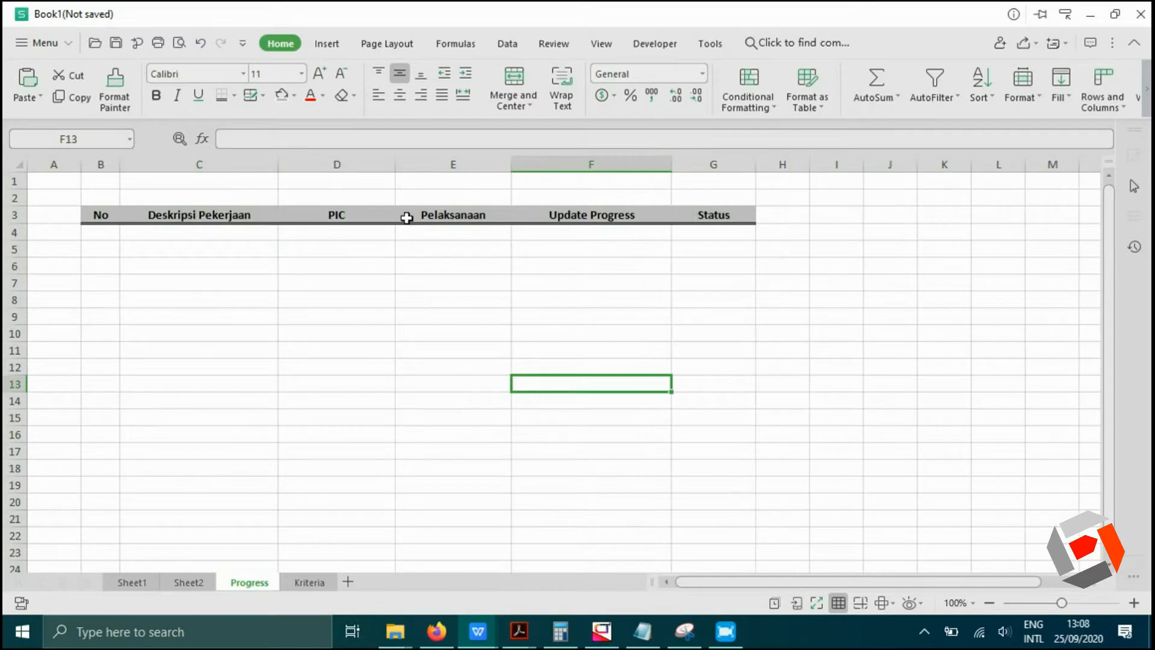
{"action": "left_click_drag", "start_coordinate": [279, 171], "coordinate": [316, 162]}
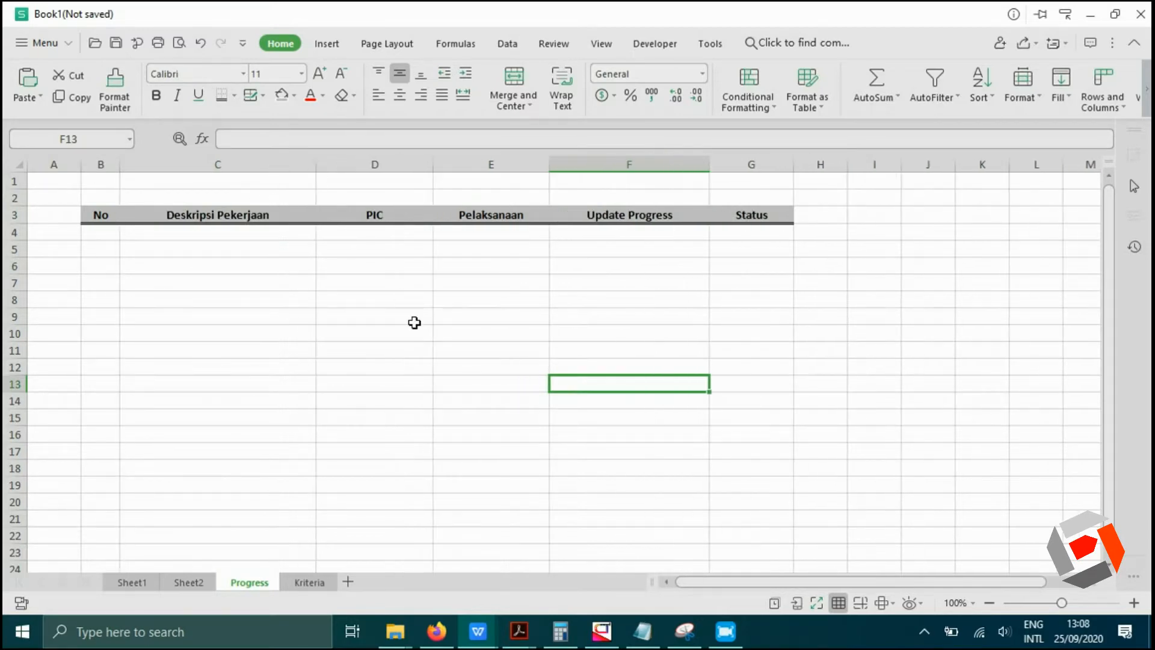
{"action": "left_click", "coordinate": [536, 398]}
Number the rows 1 to 20 in B4:B23 under the No header and centre the numbers.
{"action": "left_click", "coordinate": [109, 237]}
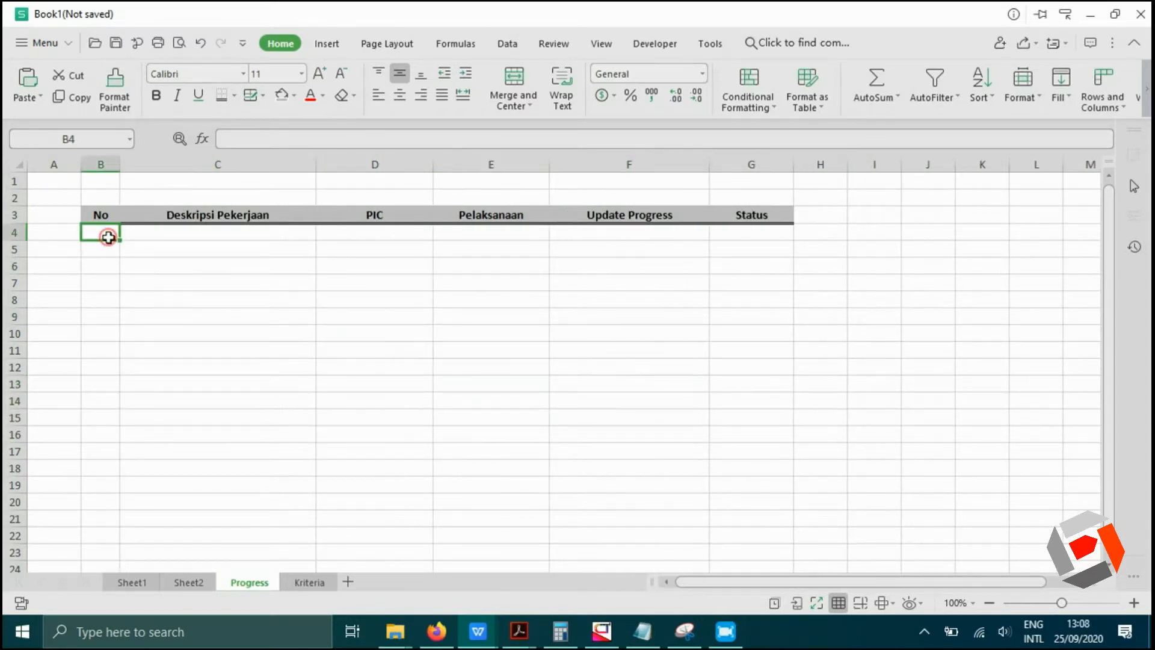
{"action": "type", "text": "1"}
{"action": "key", "text": "Return"}
{"action": "type", "text": "2"}
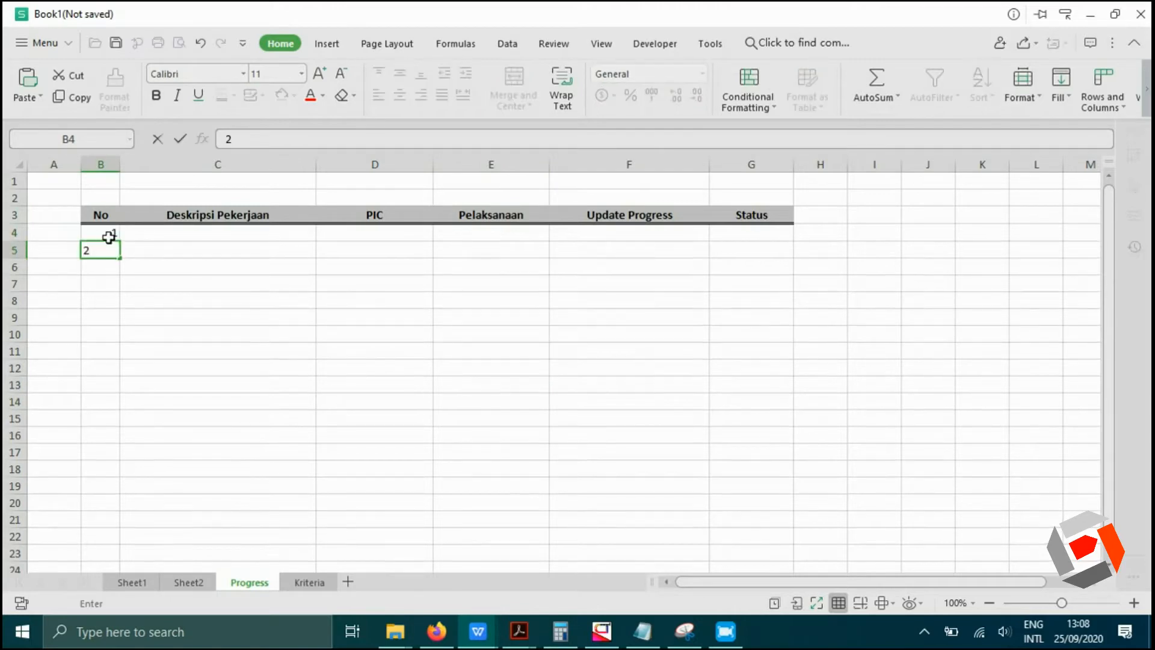
{"action": "left_click", "coordinate": [163, 294]}
{"action": "left_click", "coordinate": [103, 235]}
{"action": "left_click_drag", "start_coordinate": [102, 235], "coordinate": [124, 559]}
{"action": "left_click", "coordinate": [399, 95]}
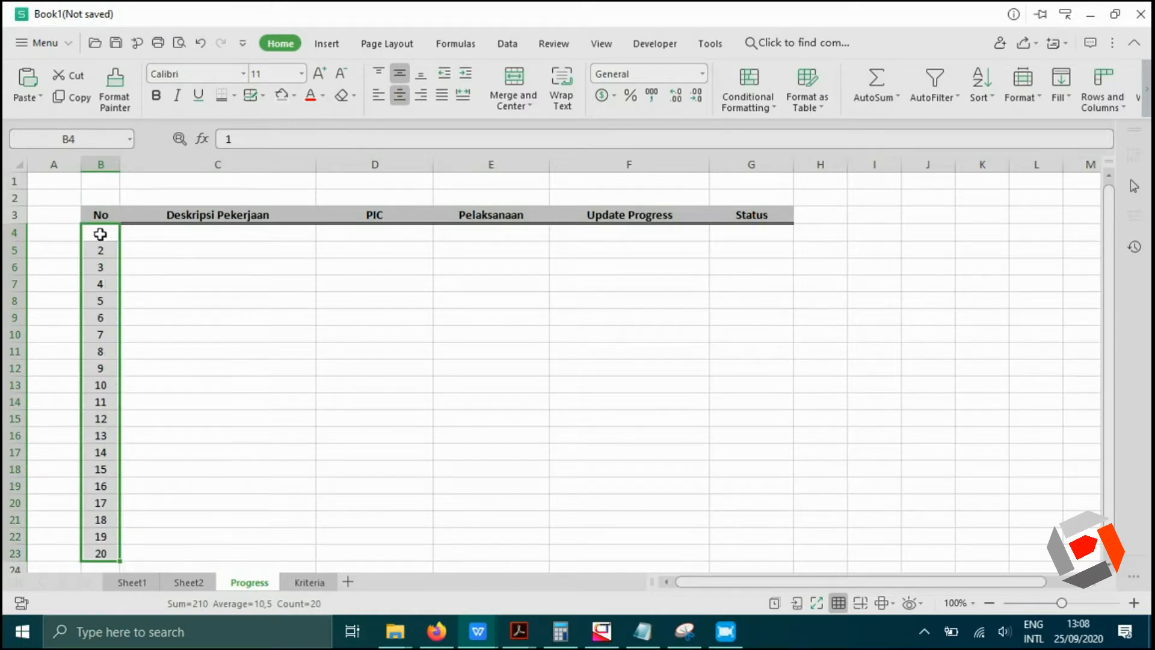
Apply all borders to the whole table B3:G23 and narrow the empty column A.
{"action": "left_click_drag", "start_coordinate": [98, 232], "coordinate": [756, 554]}
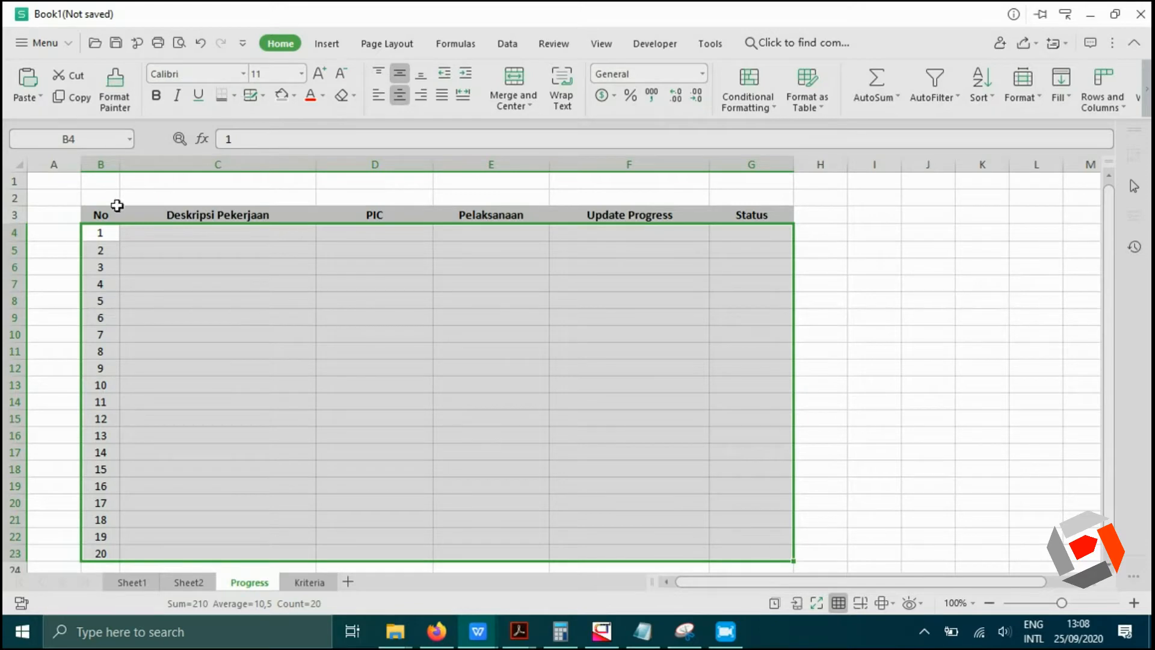
{"action": "left_click_drag", "start_coordinate": [114, 212], "coordinate": [726, 550]}
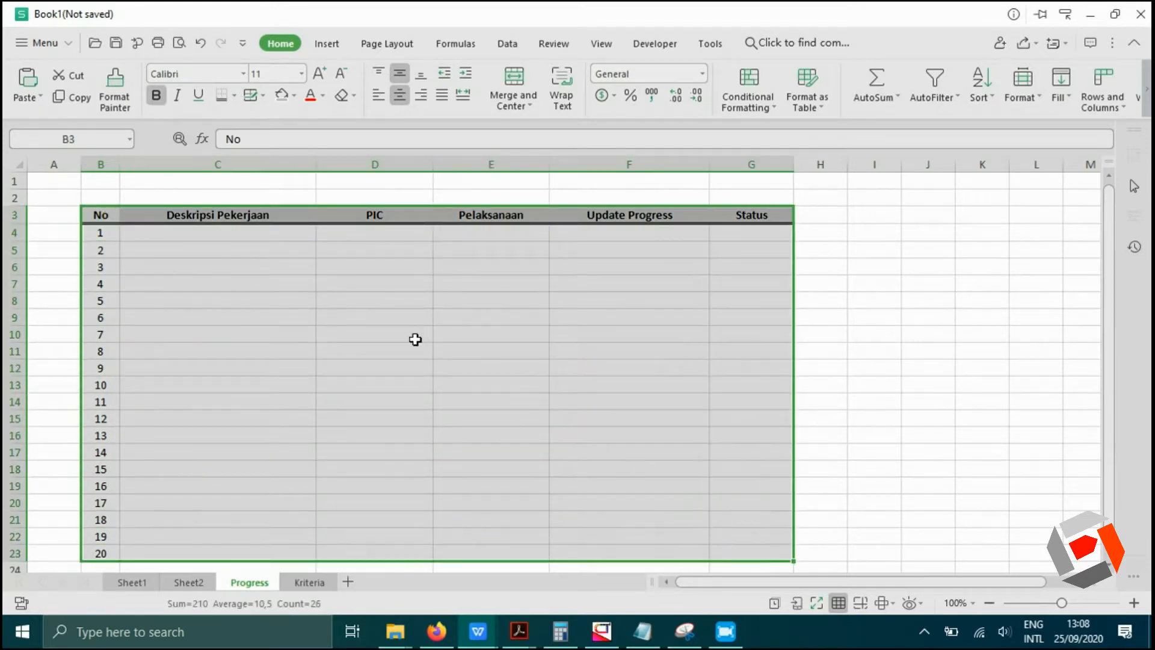
{"action": "left_click", "coordinate": [234, 96]}
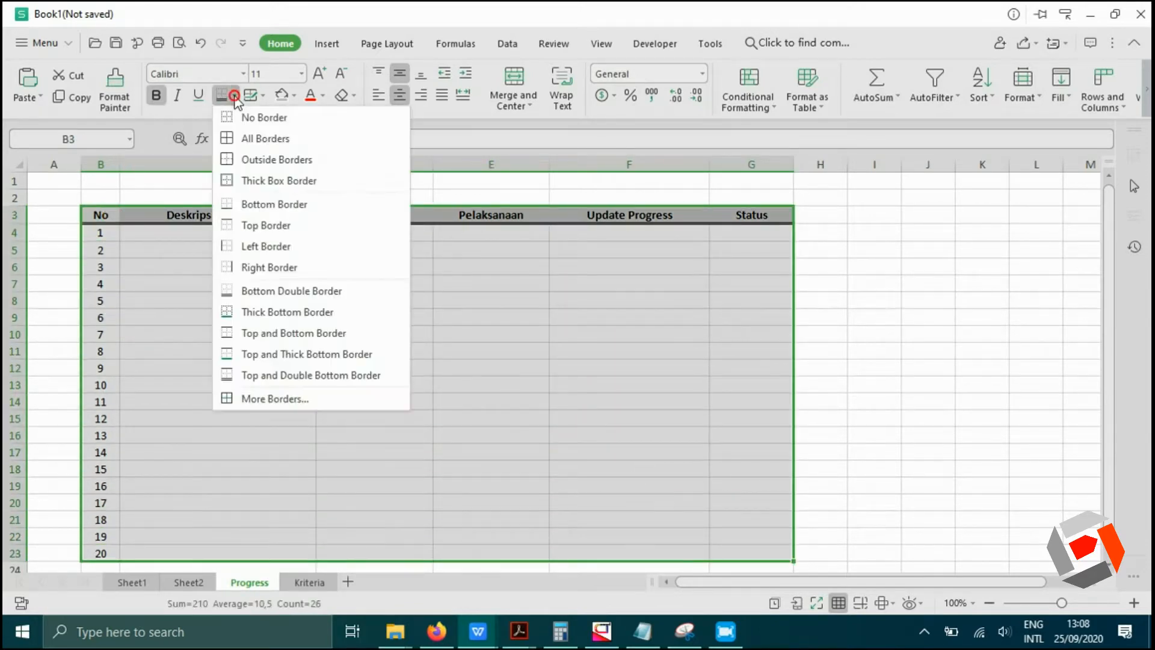
{"action": "left_click", "coordinate": [236, 144]}
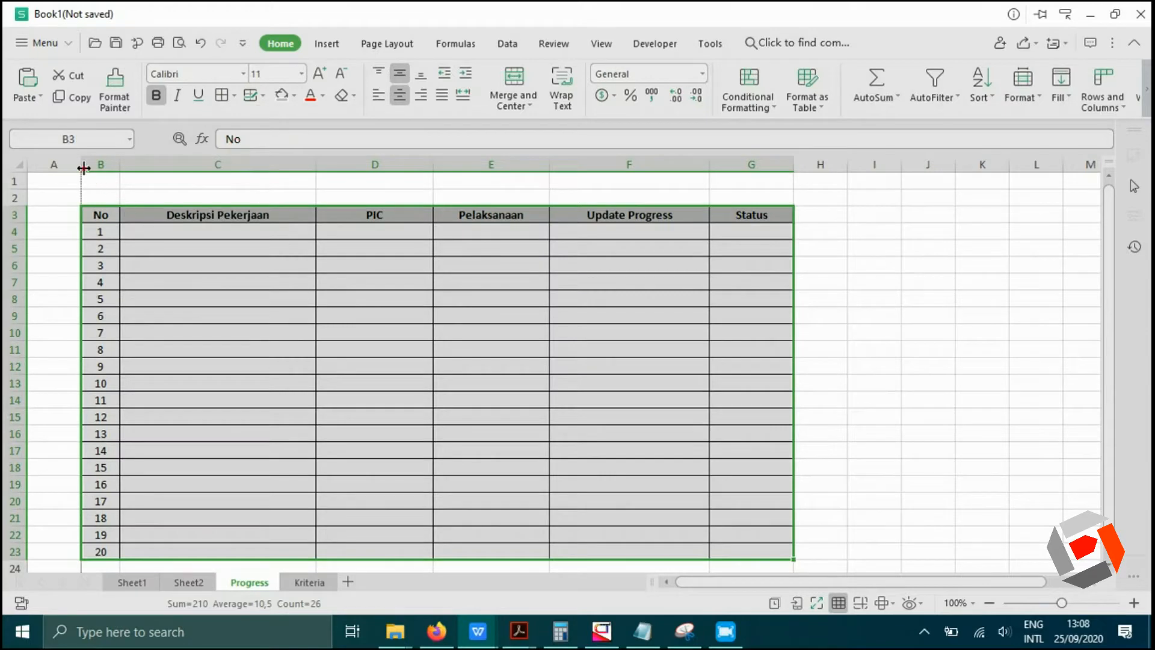
{"action": "left_click_drag", "start_coordinate": [82, 165], "coordinate": [43, 165]}
{"action": "left_click", "coordinate": [800, 316]}
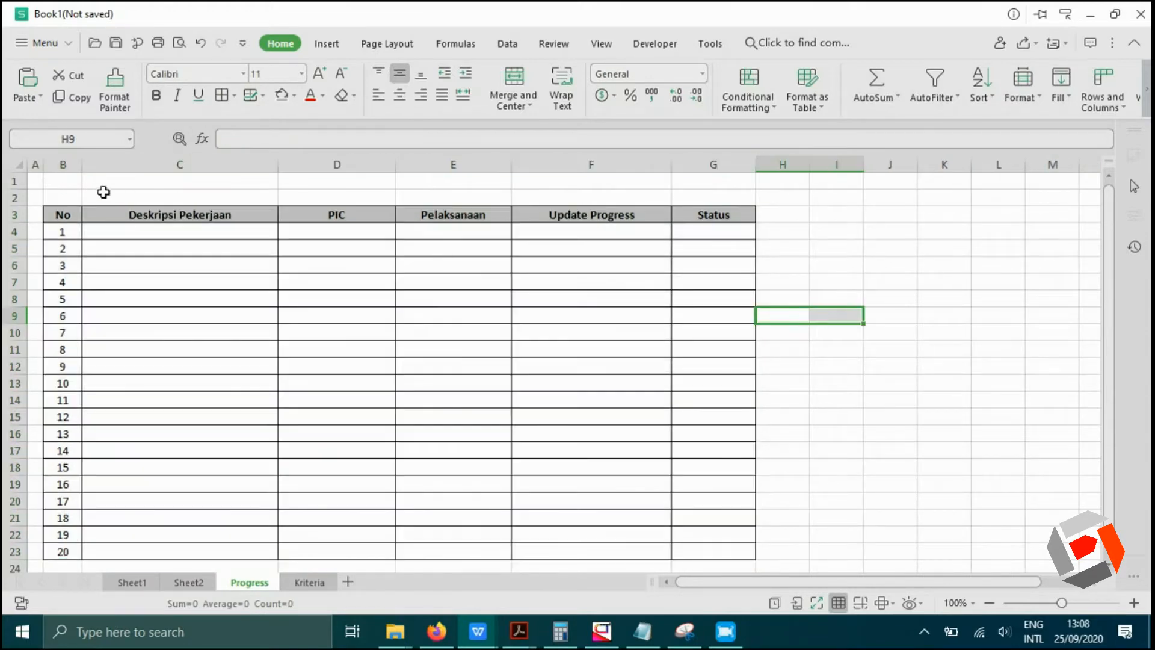
Insert one blank row at row 2 above the table.
{"action": "left_click", "coordinate": [20, 197]}
{"action": "right_click", "coordinate": [20, 197]}
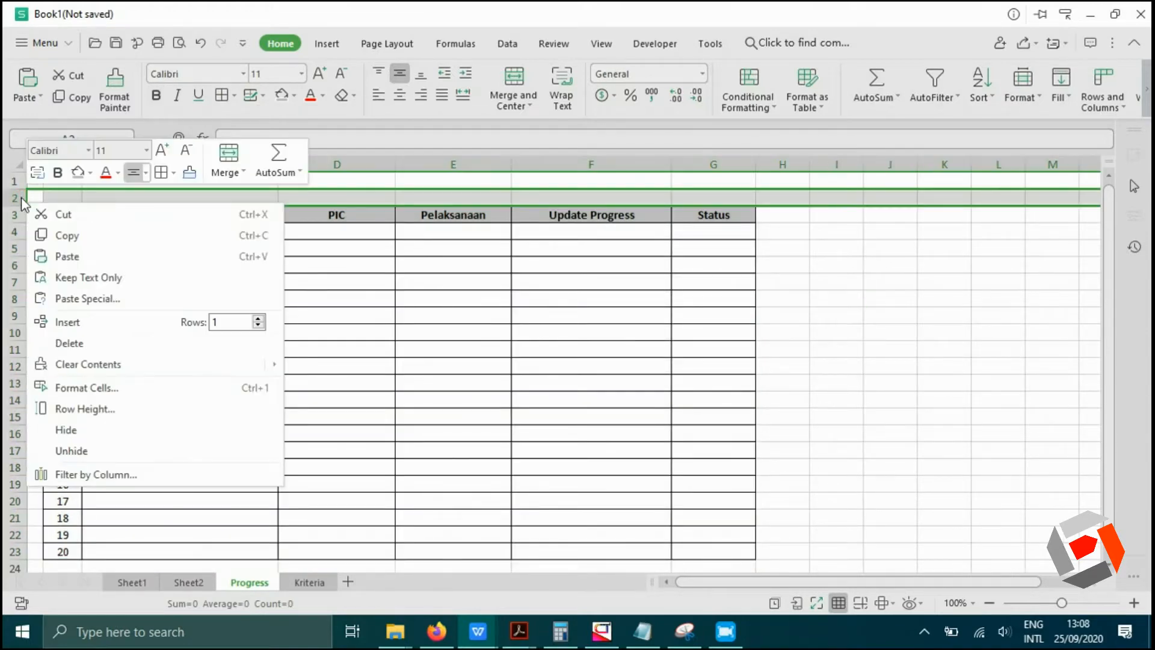
{"action": "left_click", "coordinate": [63, 322]}
{"action": "left_click", "coordinate": [147, 363]}
Merge and centre cells B2:G2 above the table.
{"action": "left_click_drag", "start_coordinate": [70, 202], "coordinate": [692, 202]}
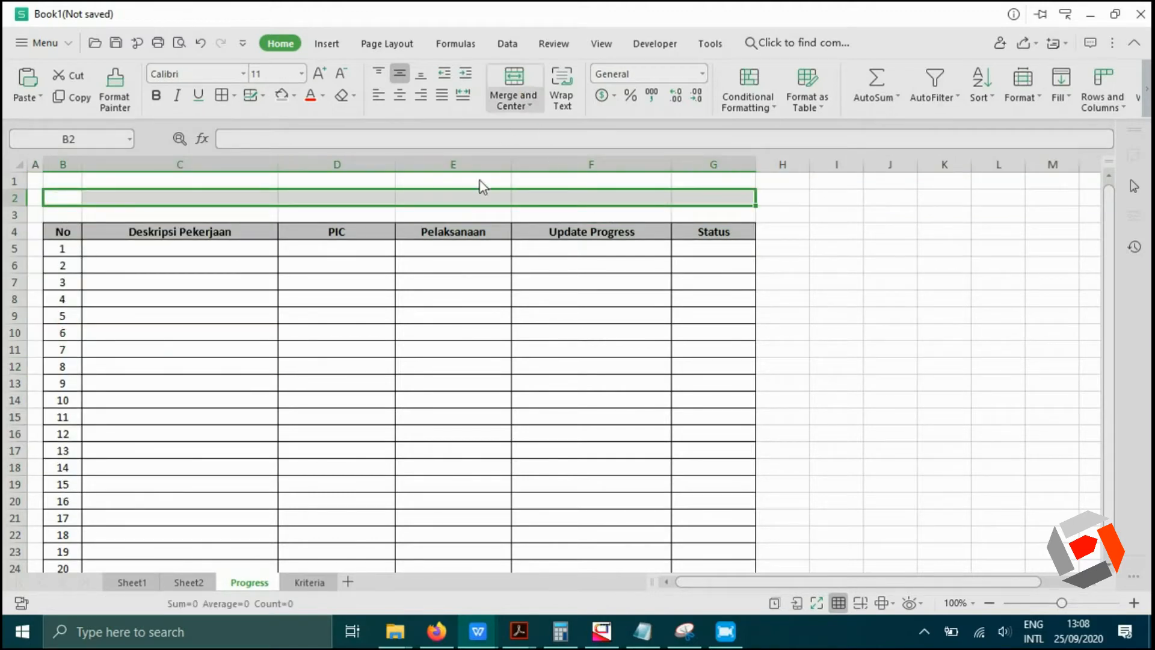
{"action": "left_click", "coordinate": [513, 104]}
{"action": "left_click", "coordinate": [518, 77]}
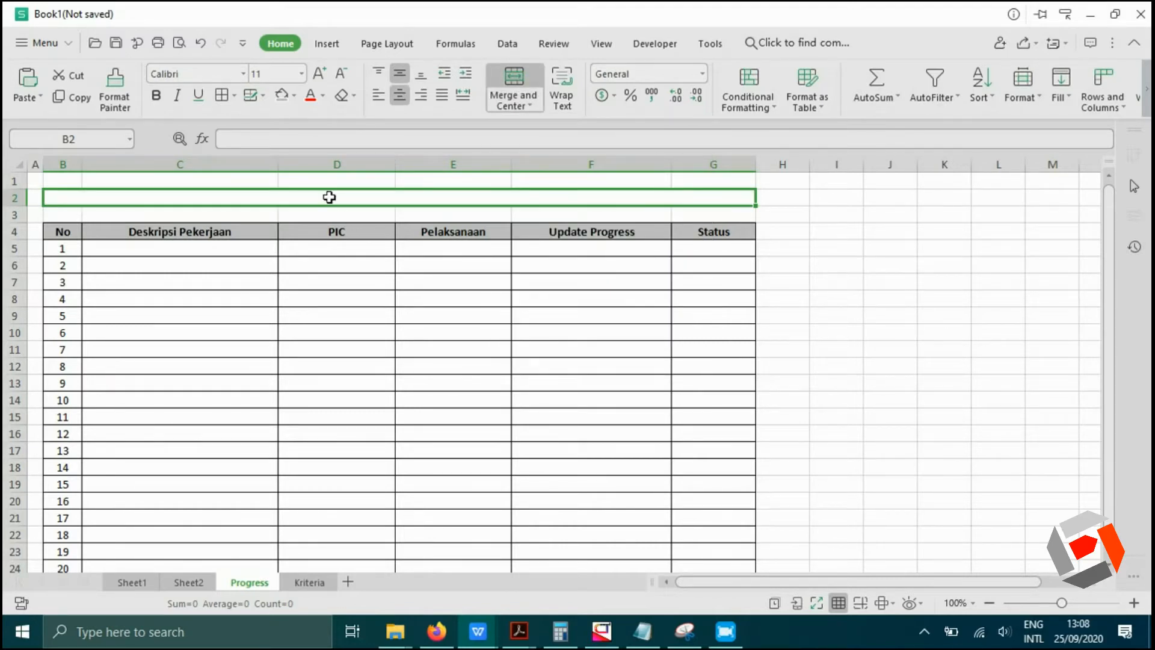
Enter the title "Form Update Progress Pekerjaan" in the merged cell B2.
{"action": "type", "text": "Form "}
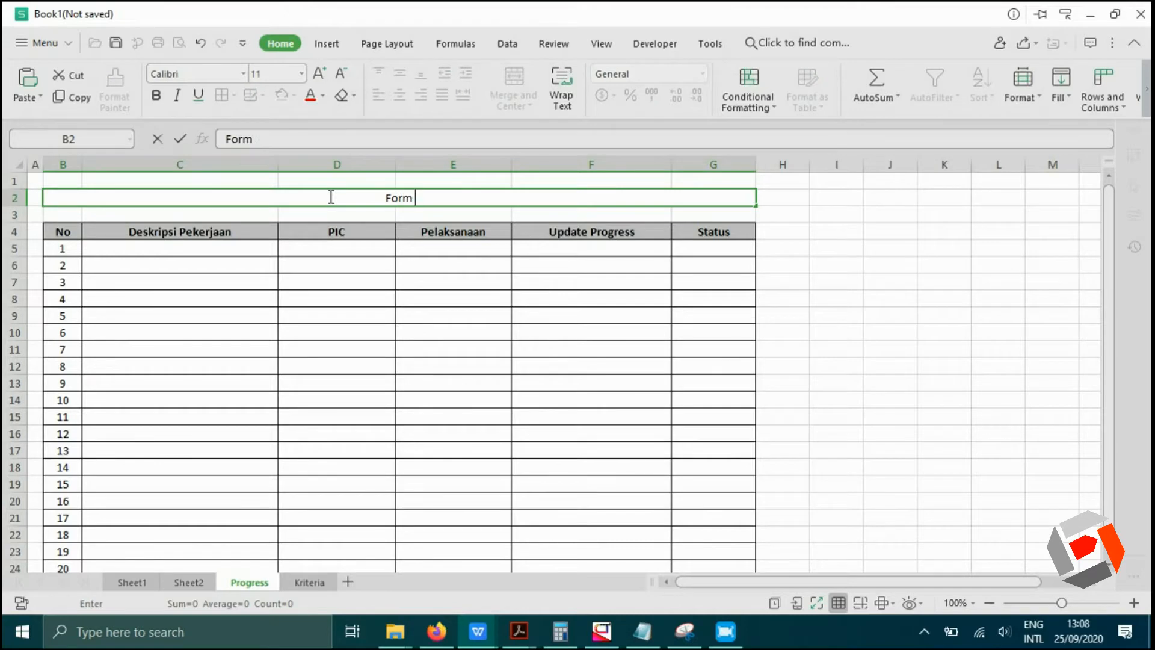
{"action": "type", "text": "Update"}
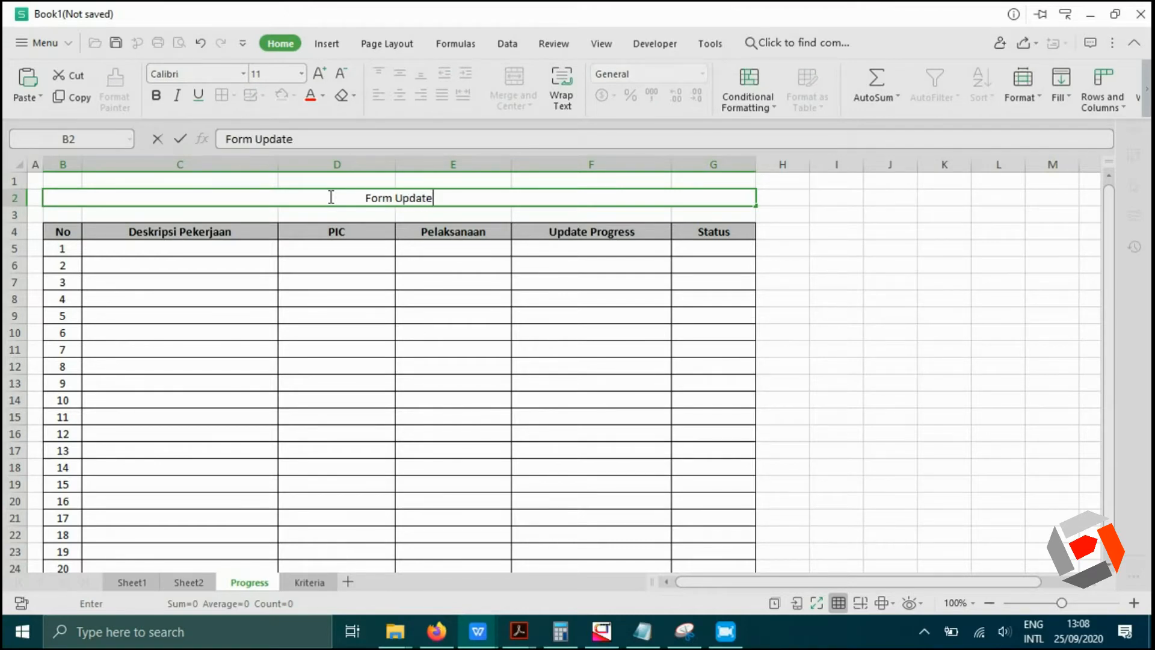
{"action": "type", "text": " Progre"}
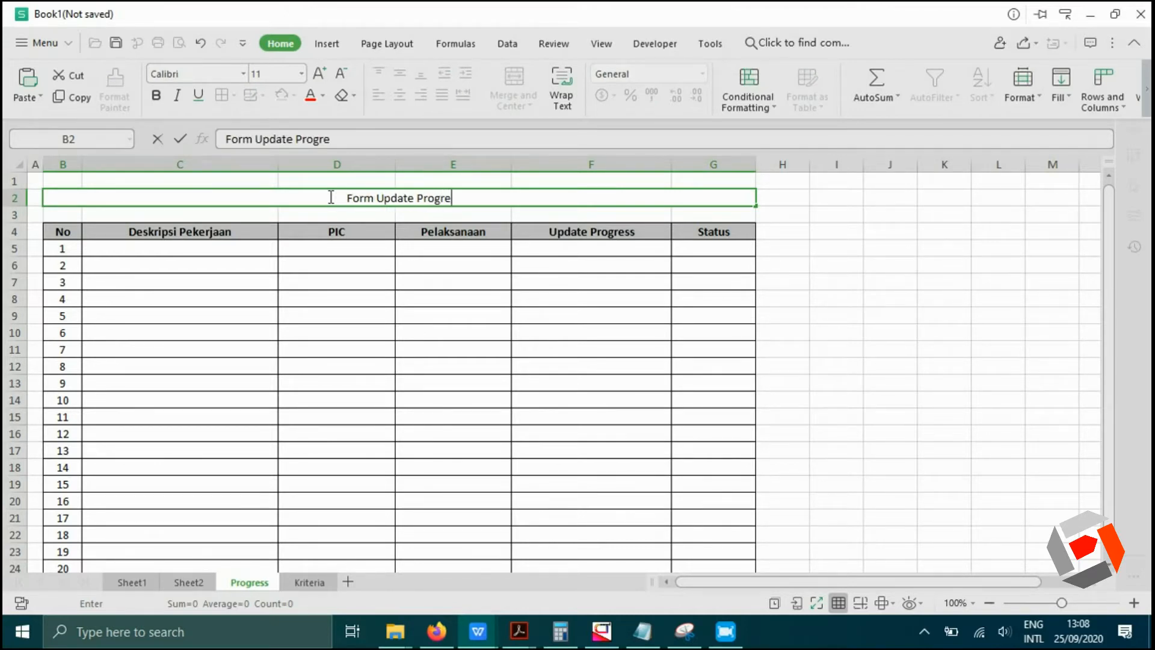
{"action": "type", "text": "ss Pekerj"}
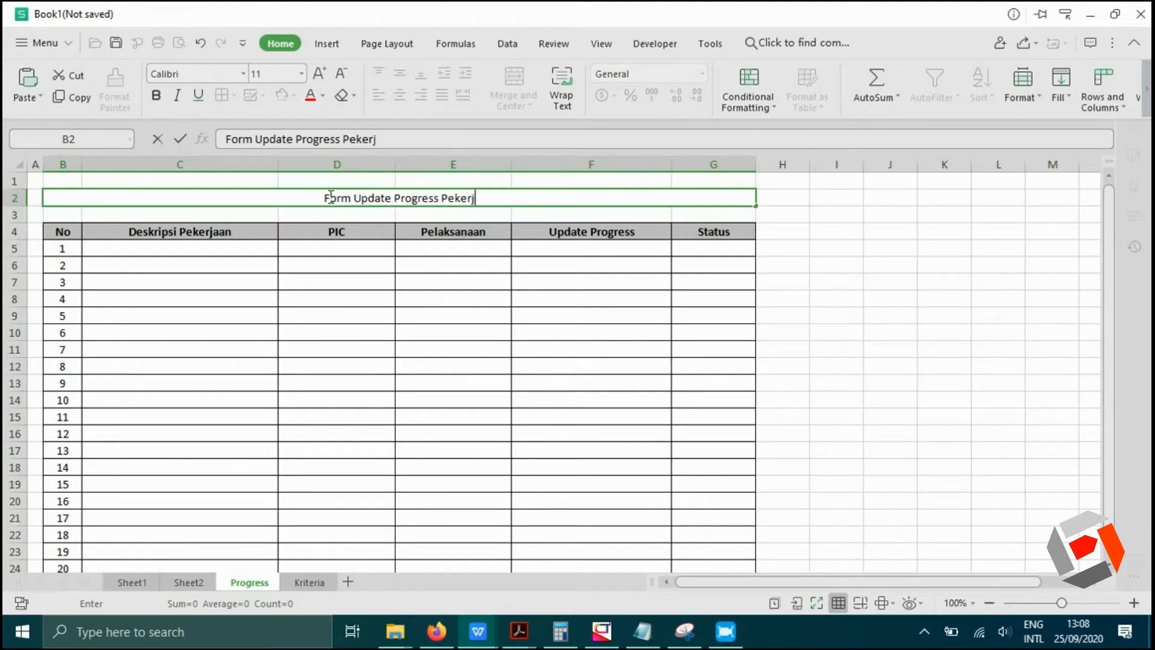
{"action": "type", "text": "an"}
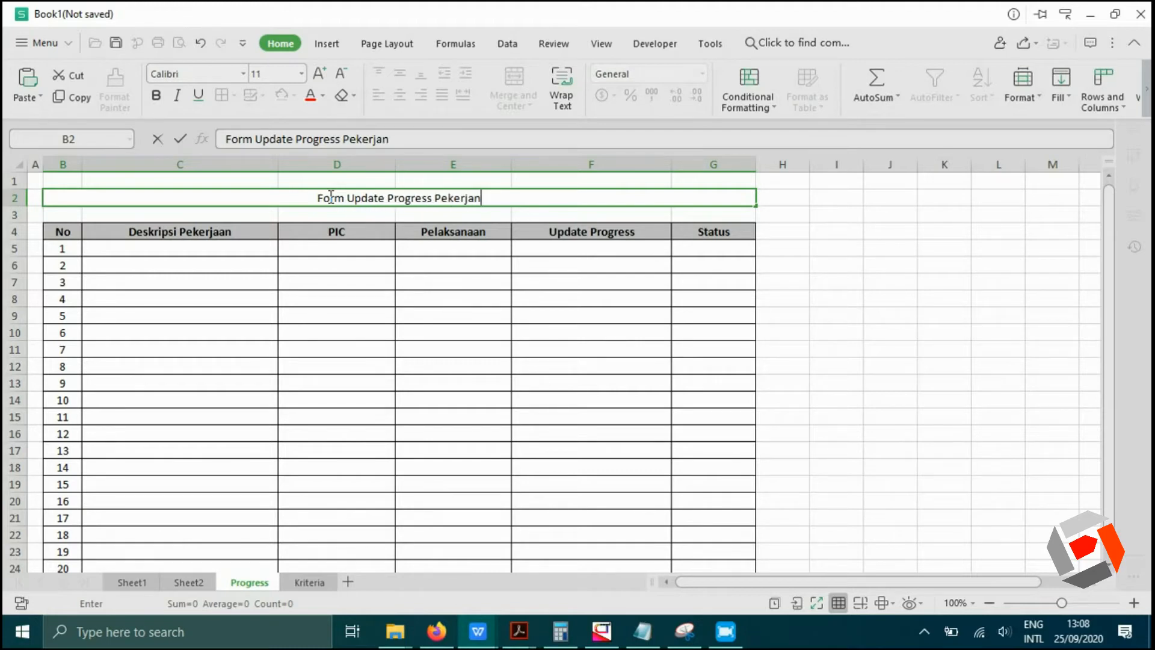
{"action": "key", "text": "BackSpace"}
{"action": "type", "text": "an"}
{"action": "left_click", "coordinate": [810, 377]}
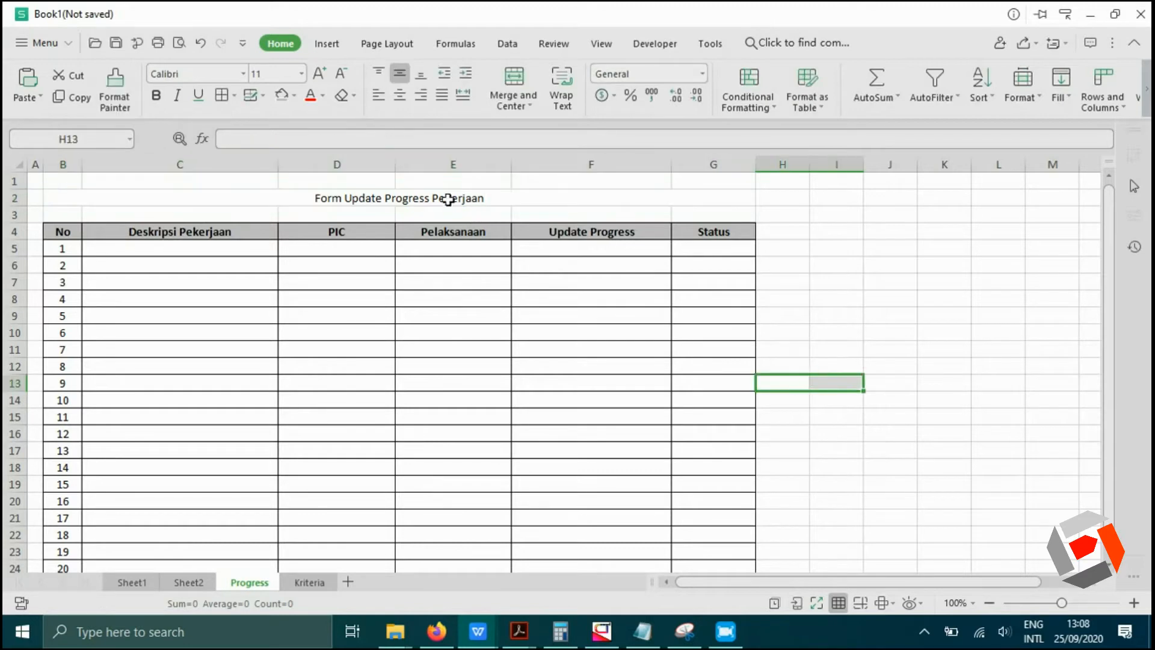
Make the title in B2 bold and enlarge its font to size 16.
{"action": "left_click", "coordinate": [445, 196]}
{"action": "left_click", "coordinate": [155, 95]}
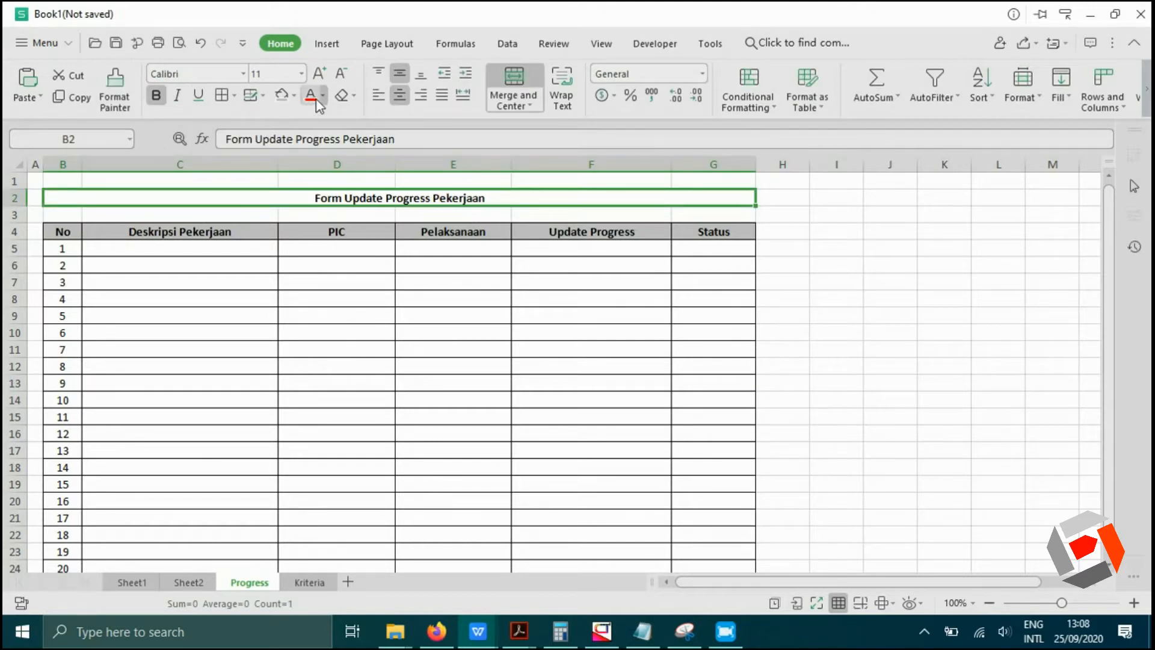
{"action": "left_click", "coordinate": [319, 72]}
{"action": "left_click", "coordinate": [320, 72]}
{"action": "left_click", "coordinate": [319, 73]}
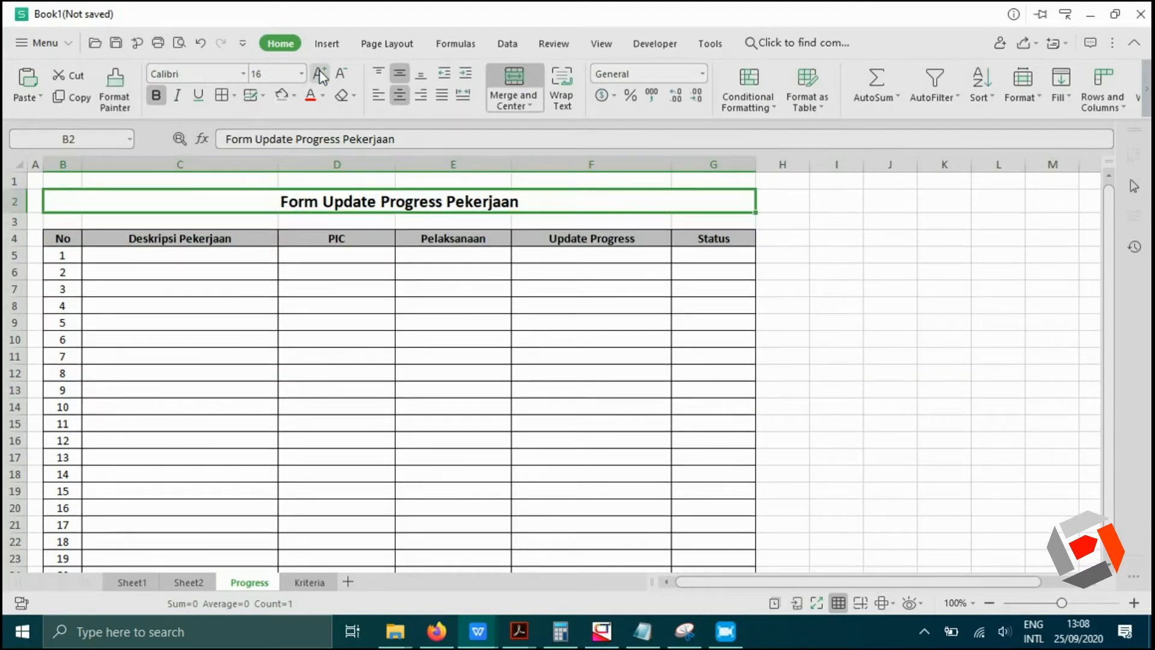
Reduce the heights of the empty rows 3 and 1 around the title.
{"action": "left_click", "coordinate": [104, 224]}
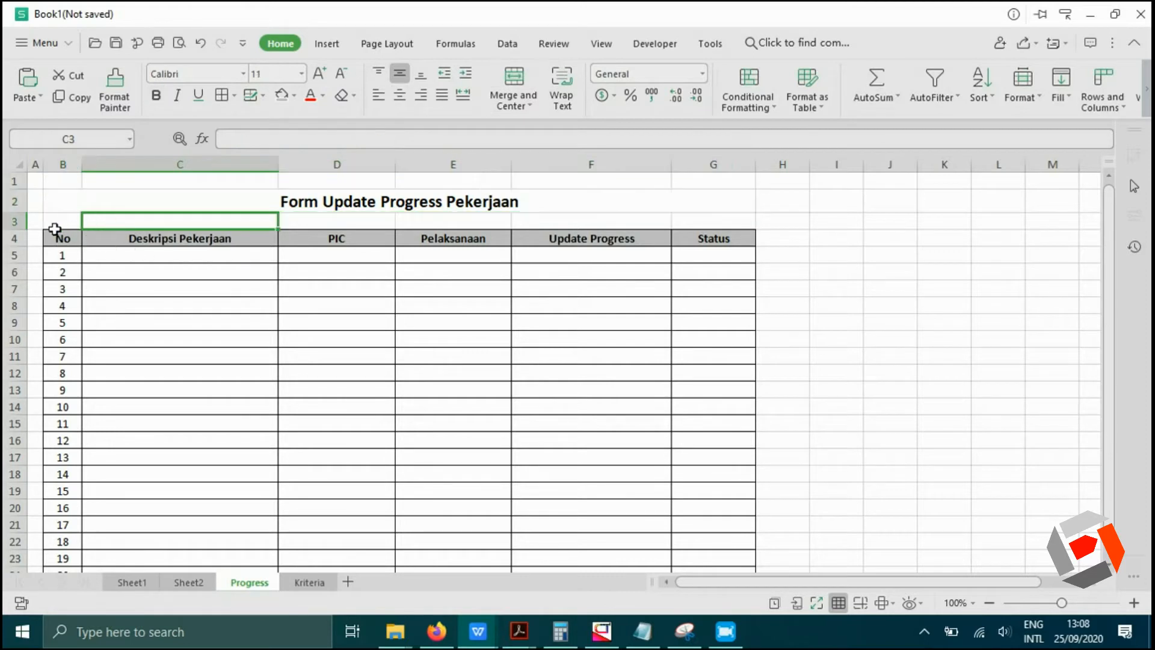
{"action": "left_click_drag", "start_coordinate": [26, 230], "coordinate": [23, 179]}
{"action": "left_click", "coordinate": [885, 260]}
{"action": "left_click", "coordinate": [882, 357]}
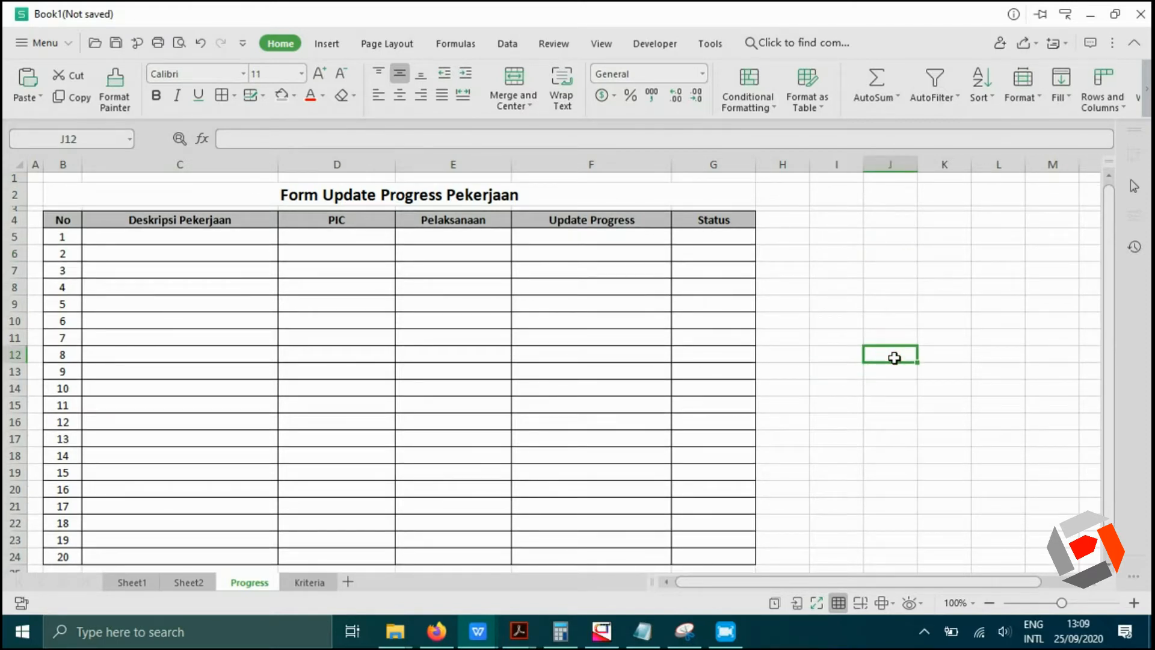
{"action": "left_click", "coordinate": [198, 241]}
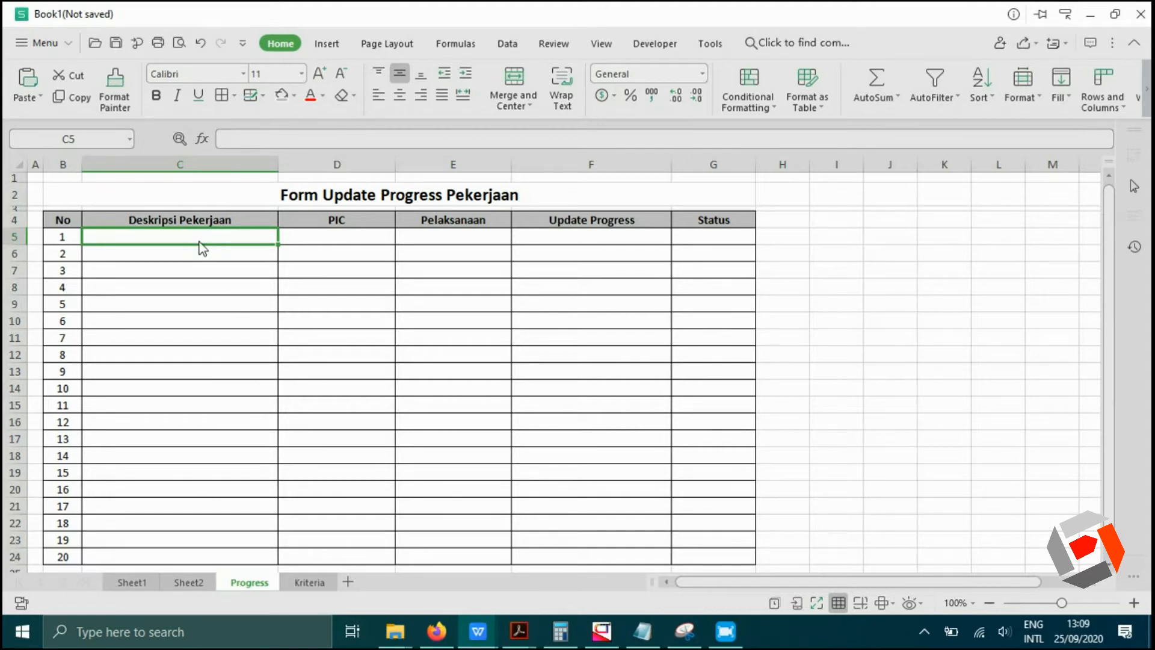
{"action": "left_click", "coordinate": [209, 310]}
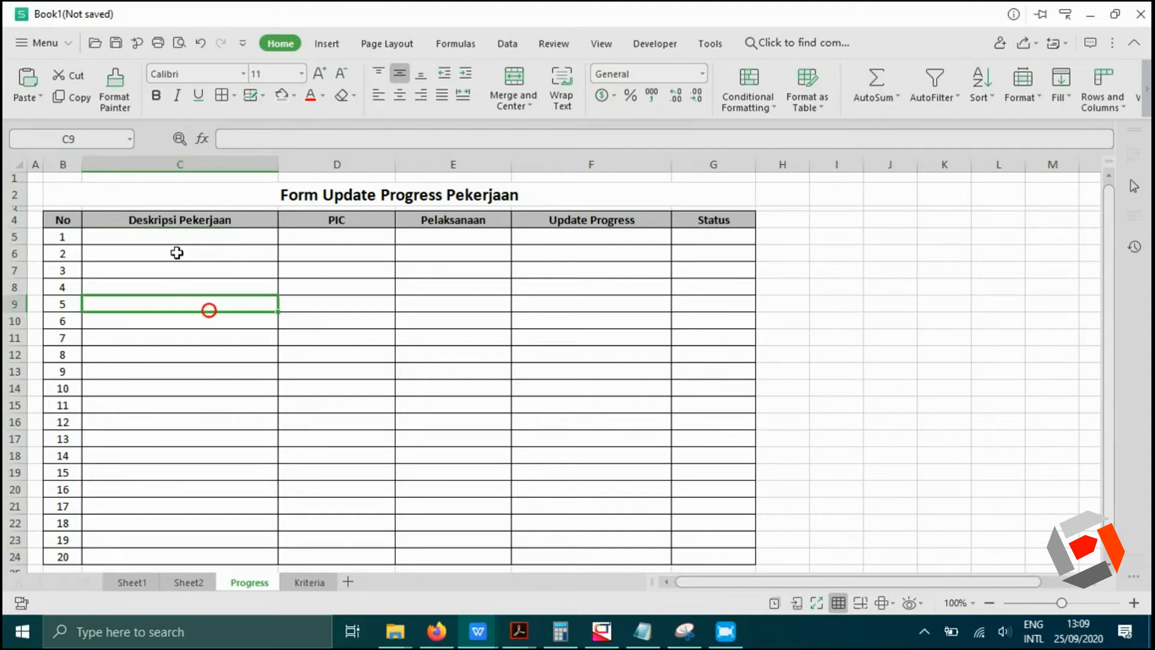
{"action": "left_click", "coordinate": [168, 240]}
{"action": "left_click", "coordinate": [178, 283]}
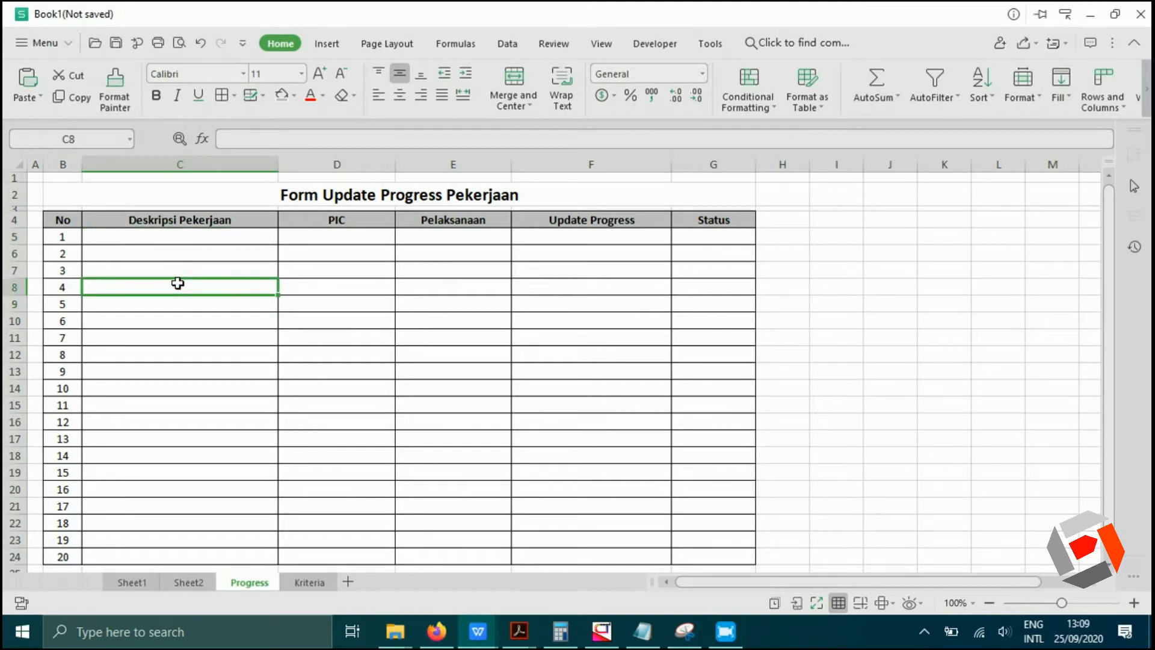
{"action": "left_click", "coordinate": [343, 241]}
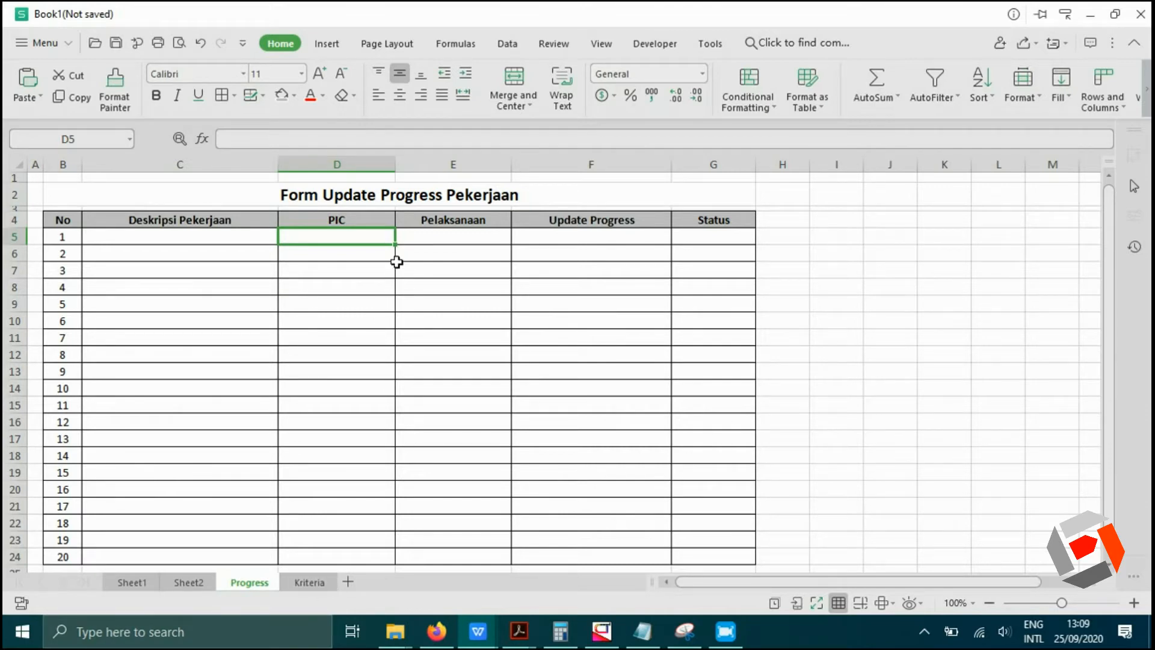
Enter the note "Siapkan daftar list yg akan dibuat menu dropdown" in cell C12 of the Kriteria sheet.
{"action": "left_click", "coordinate": [310, 579]}
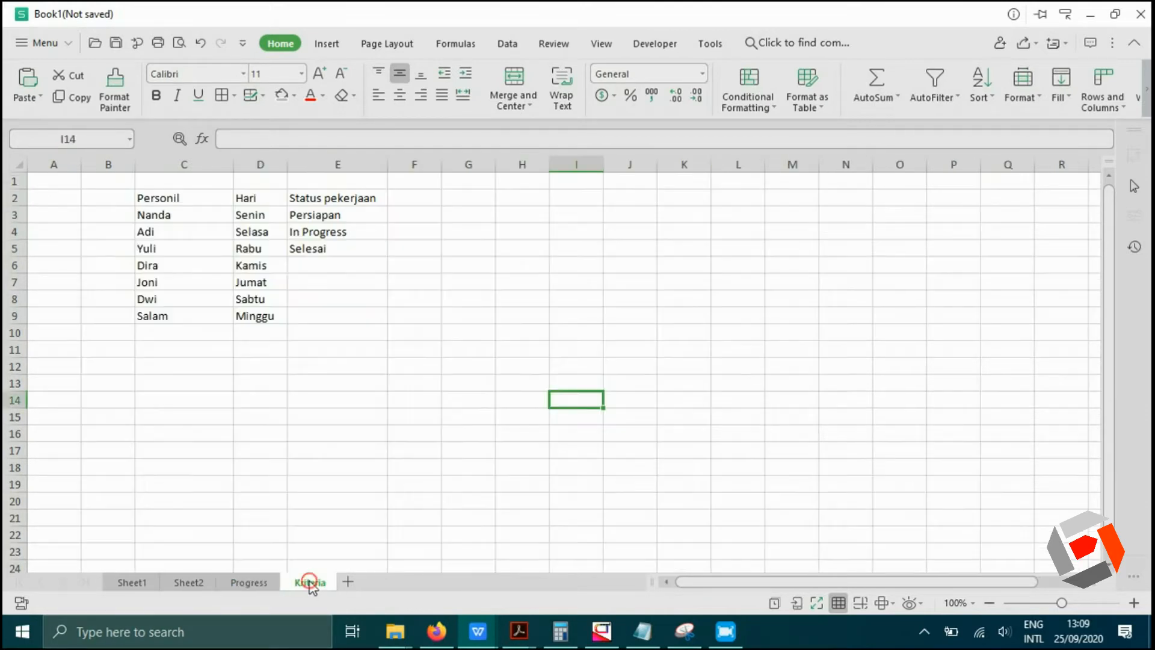
{"action": "left_click", "coordinate": [215, 372]}
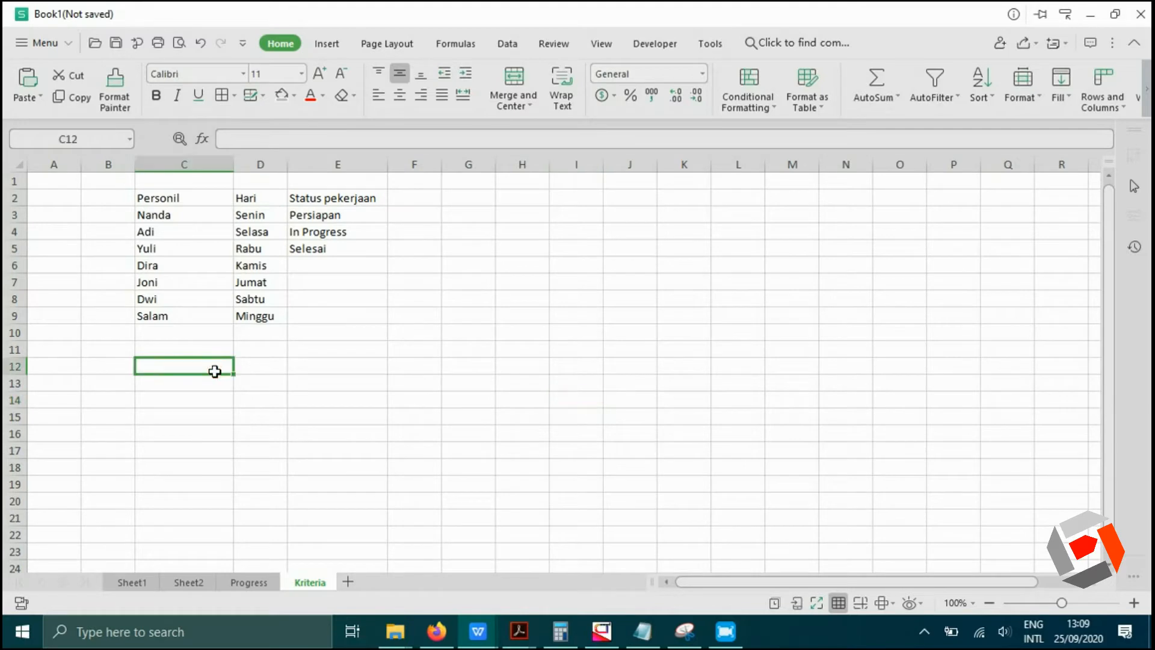
{"action": "type", "text": "Siapkan"}
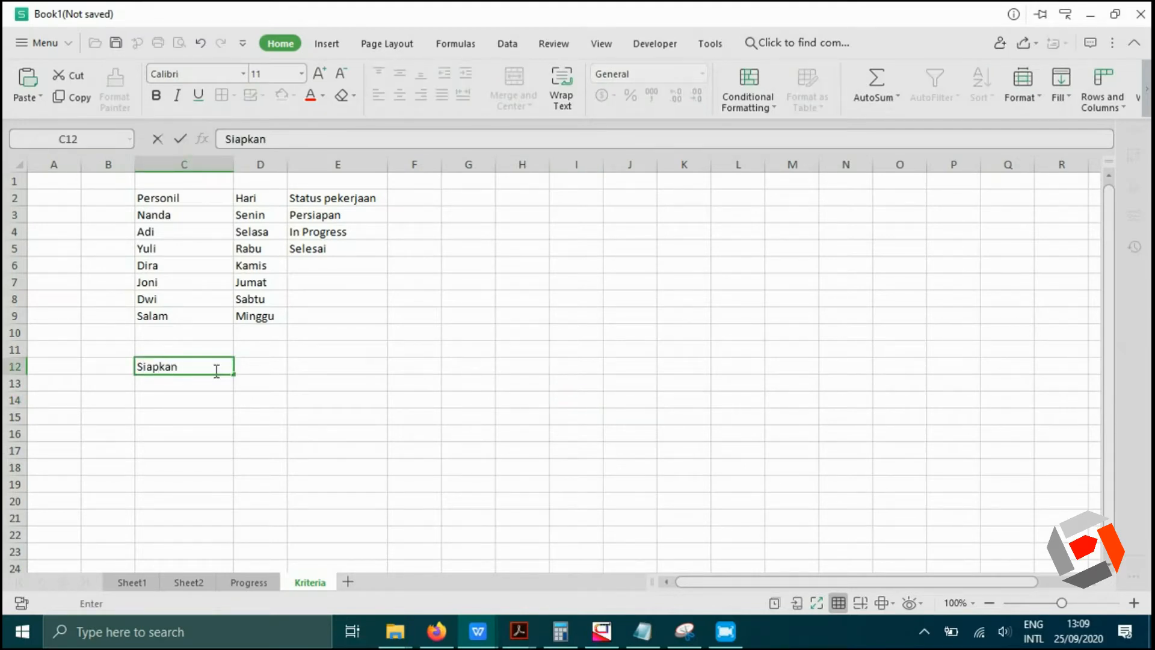
{"action": "type", "text": " daftar list yg"}
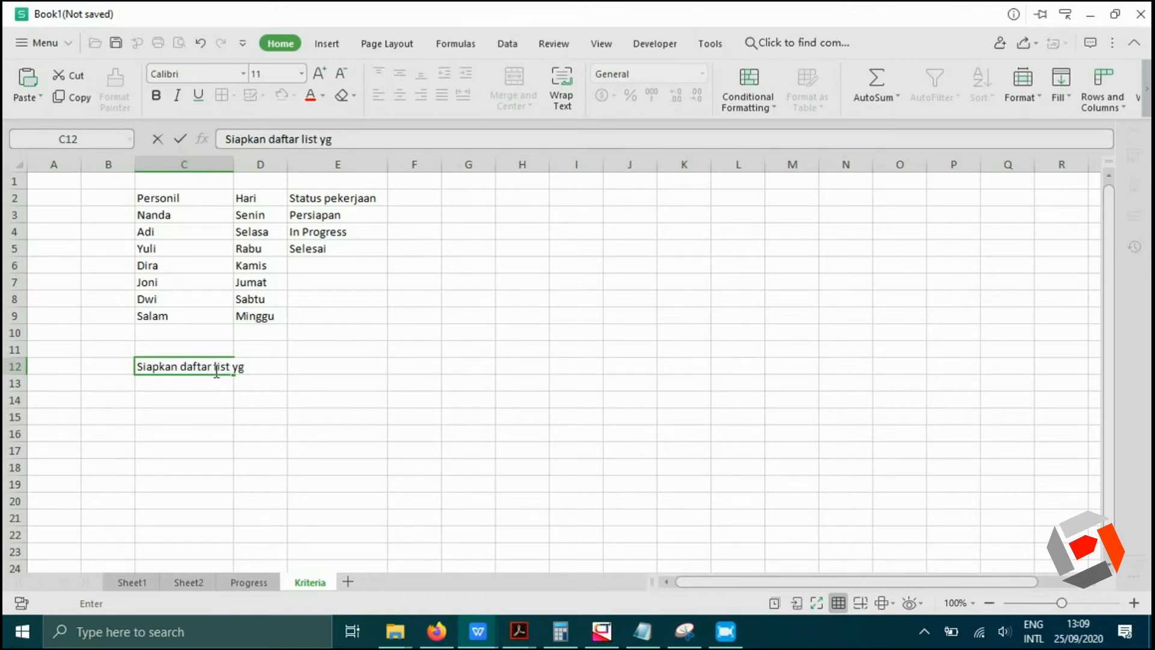
{"action": "type", "text": " akan dibuat menu dropdown"}
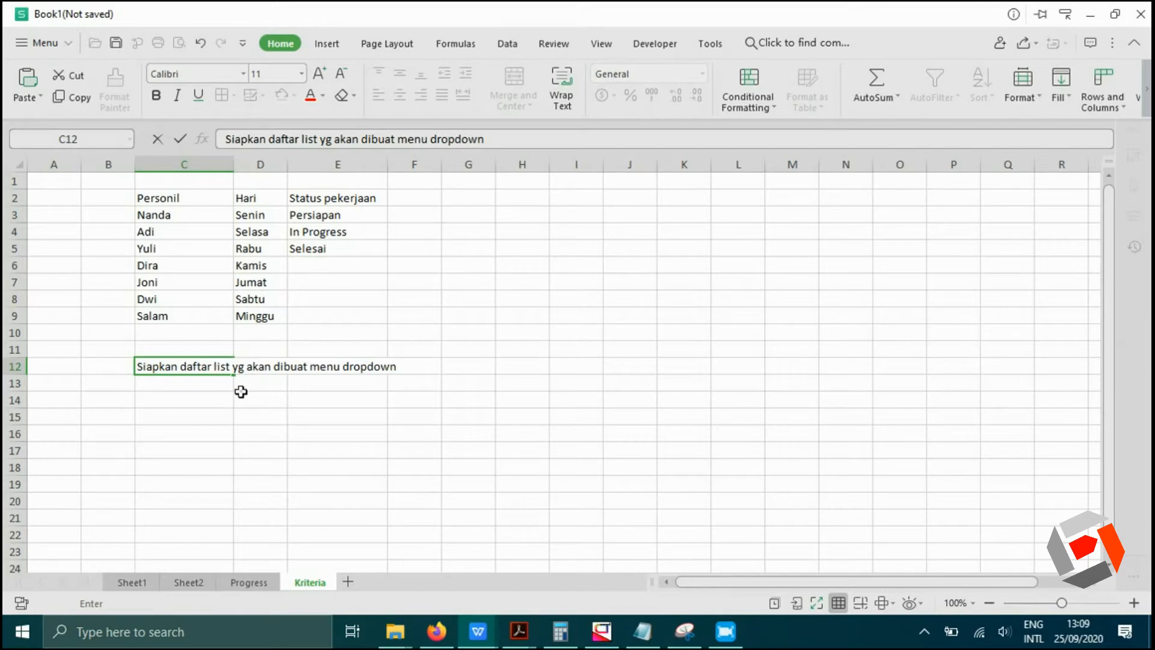
{"action": "left_click", "coordinate": [348, 402]}
{"action": "left_click", "coordinate": [153, 371]}
{"action": "left_click", "coordinate": [528, 435]}
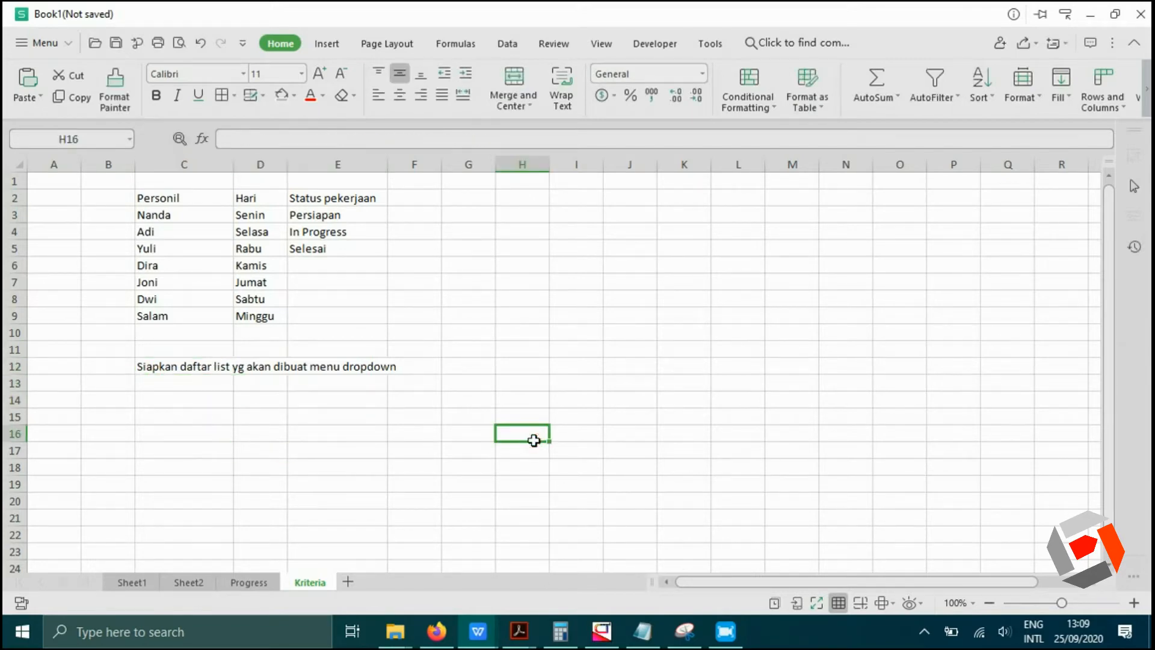
Move the note from C12 to cell I11, beside the lists.
{"action": "left_click", "coordinate": [161, 365]}
{"action": "left_click_drag", "start_coordinate": [155, 358], "coordinate": [598, 346]}
{"action": "left_click", "coordinate": [567, 417]}
{"action": "left_click", "coordinate": [739, 467]}
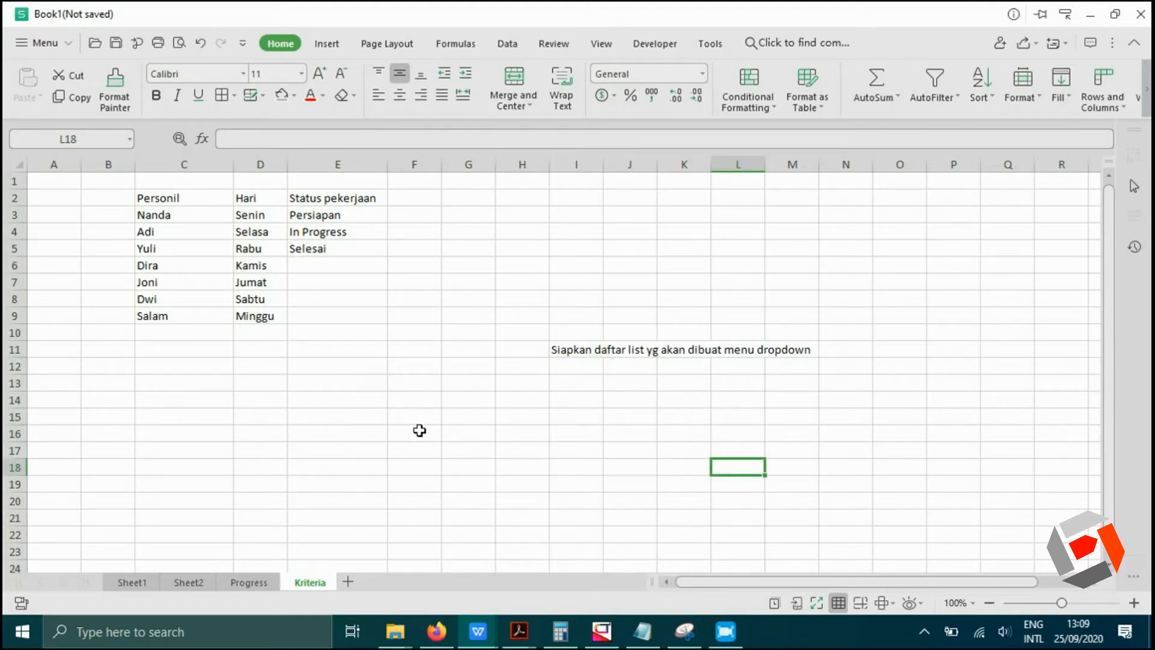
Open data validation for the first PIC cell, D5, on the Progress sheet and allow List values.
{"action": "left_click", "coordinate": [259, 584]}
{"action": "left_click", "coordinate": [293, 269]}
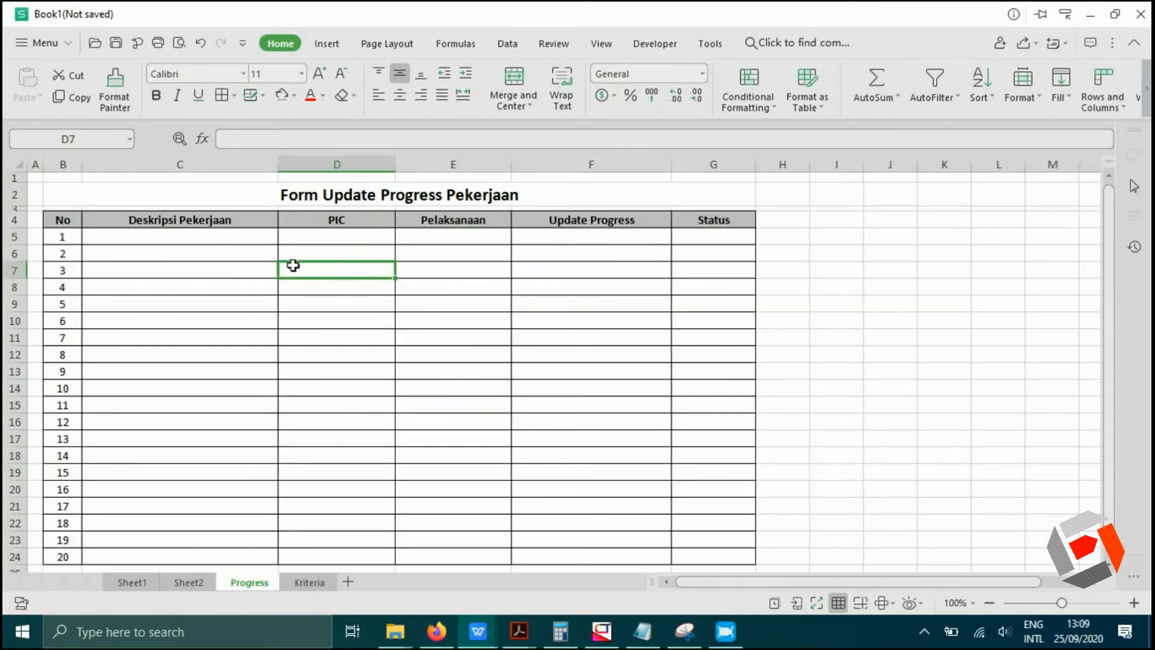
{"action": "left_click", "coordinate": [360, 236]}
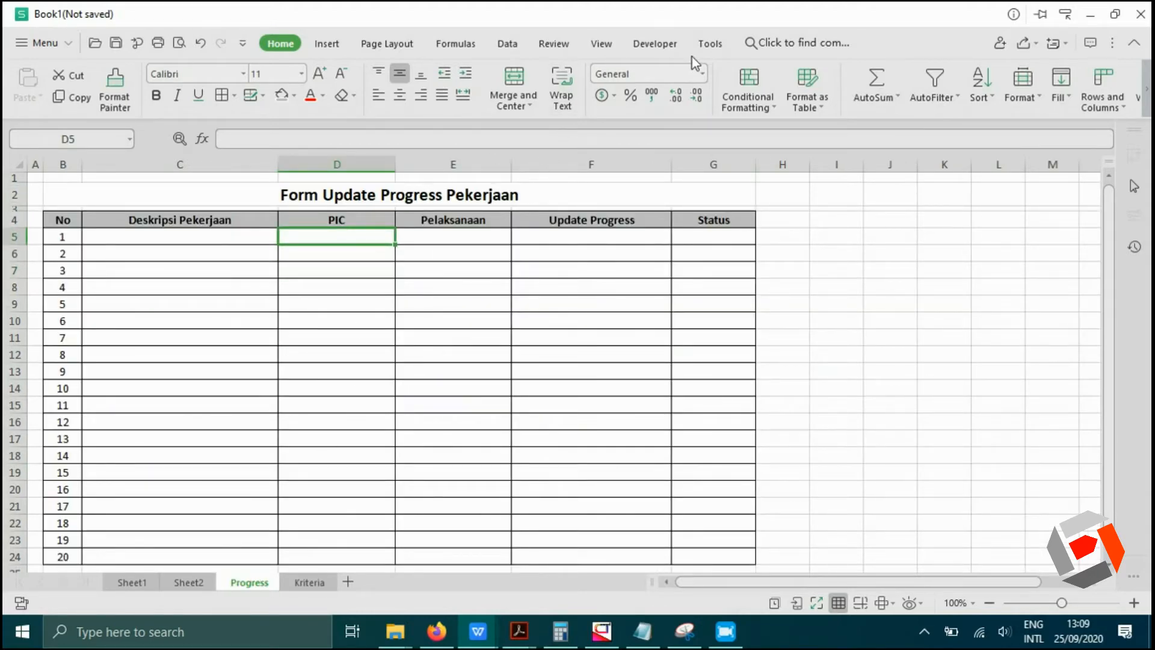
{"action": "left_click", "coordinate": [505, 47]}
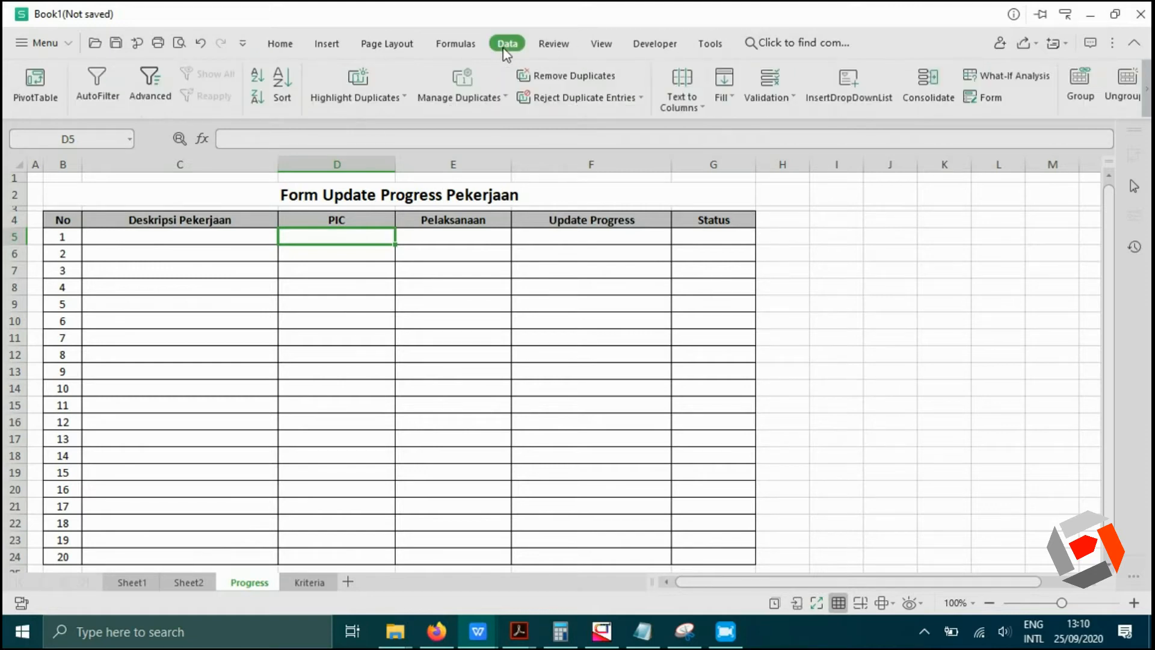
{"action": "left_click", "coordinate": [781, 74]}
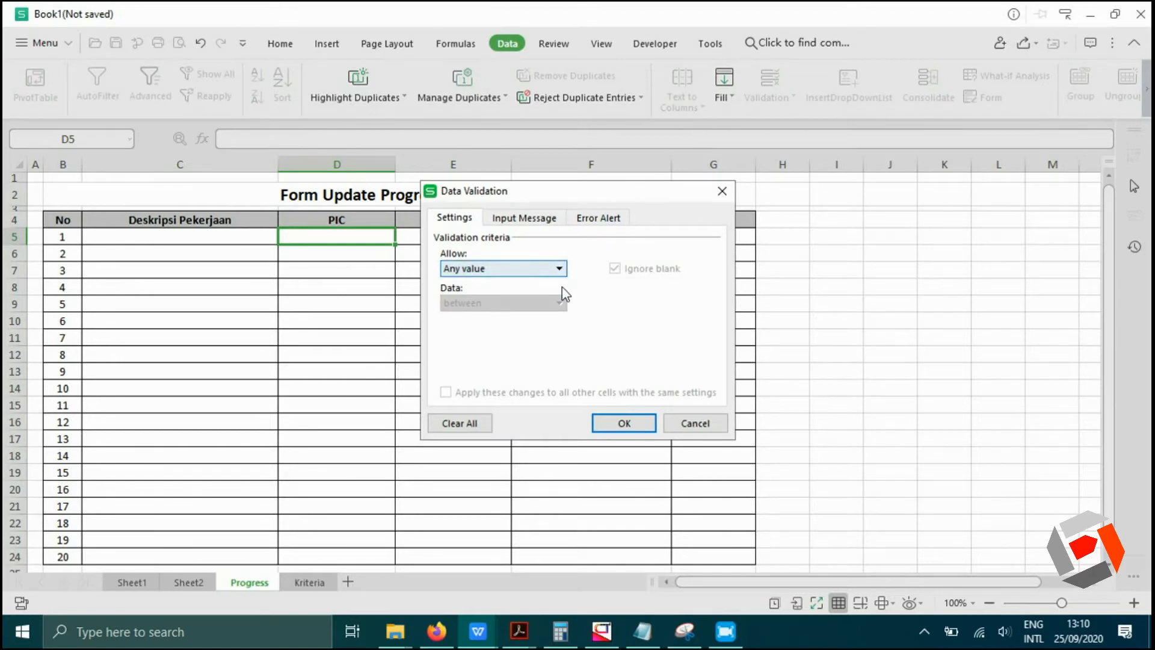
{"action": "left_click", "coordinate": [559, 268]}
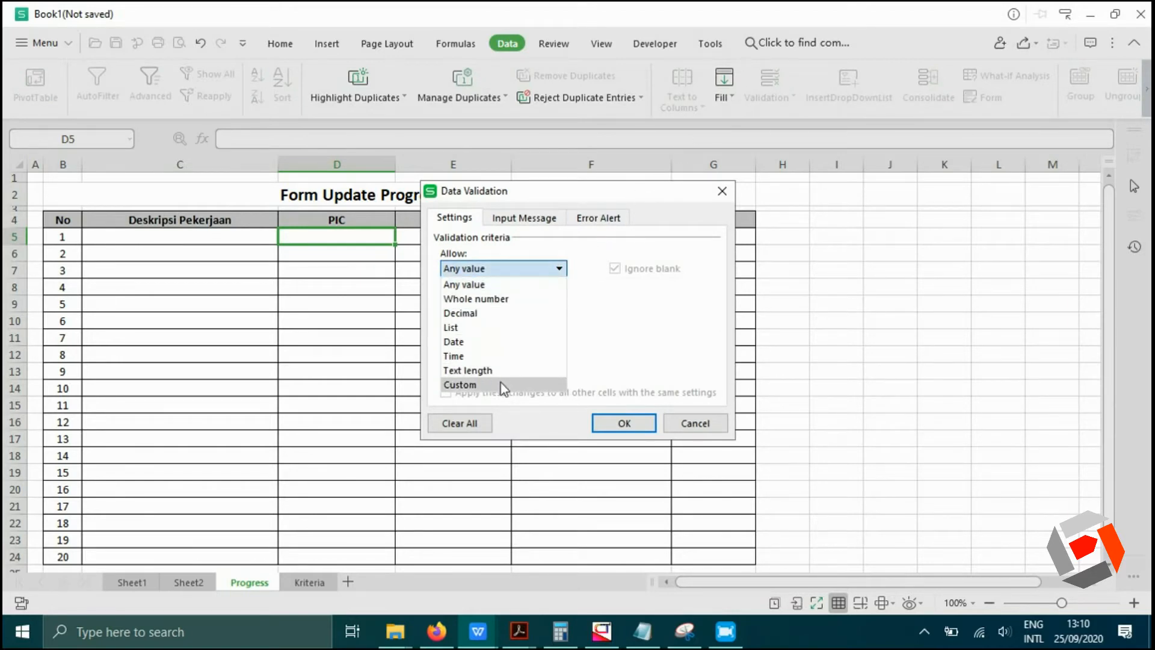
{"action": "left_click", "coordinate": [483, 332]}
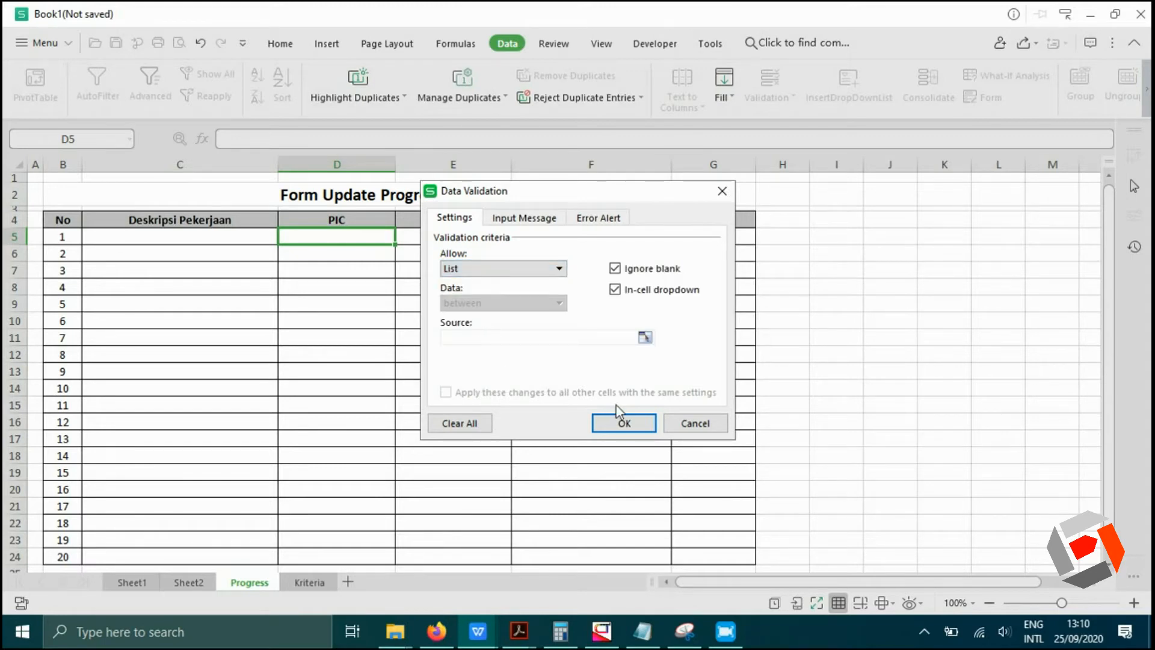
Set the validation source to the Personil names in Kriteria!$C$3:$C$9 and apply the rule.
{"action": "left_click", "coordinate": [645, 337]}
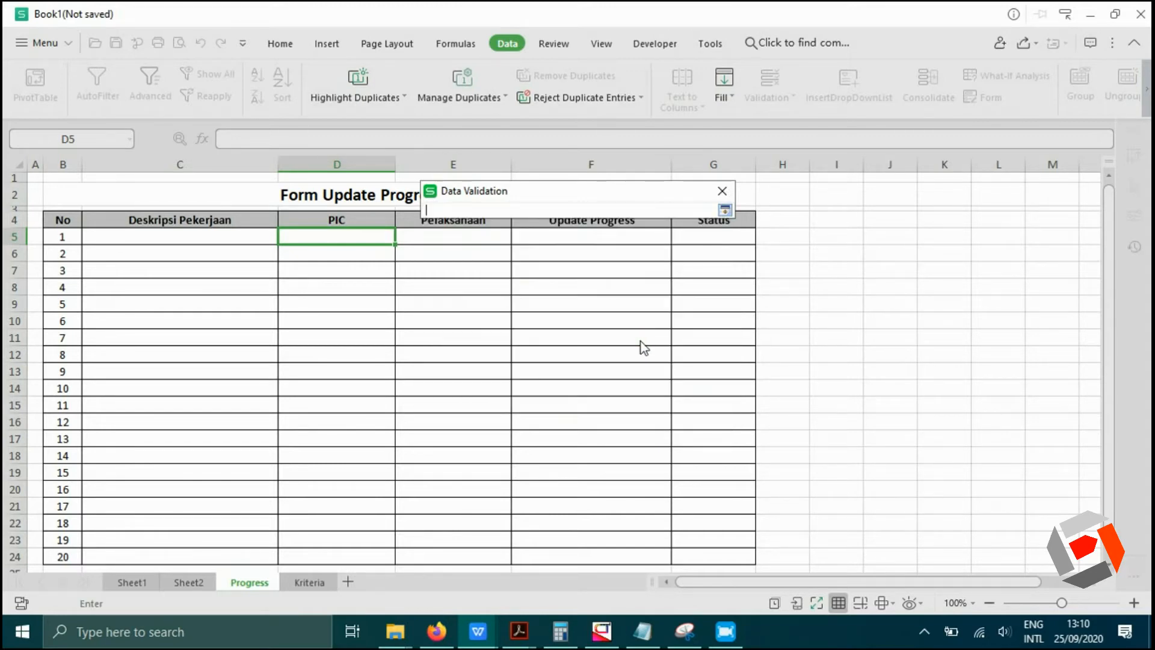
{"action": "left_click", "coordinate": [308, 582]}
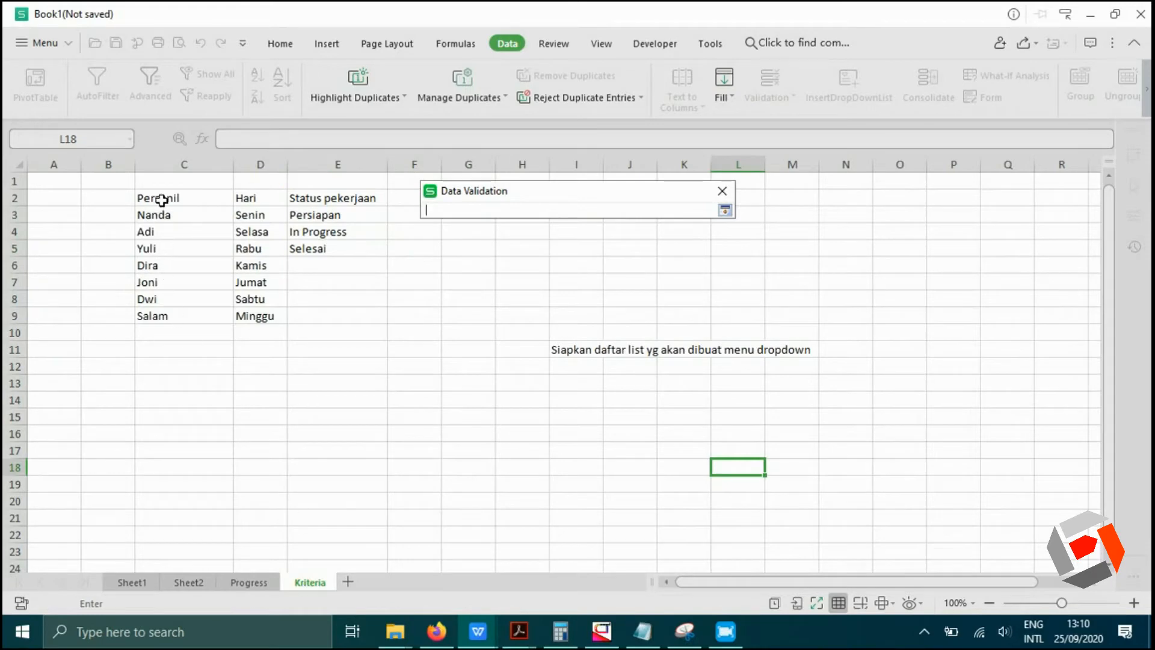
{"action": "left_click_drag", "start_coordinate": [162, 217], "coordinate": [167, 291]}
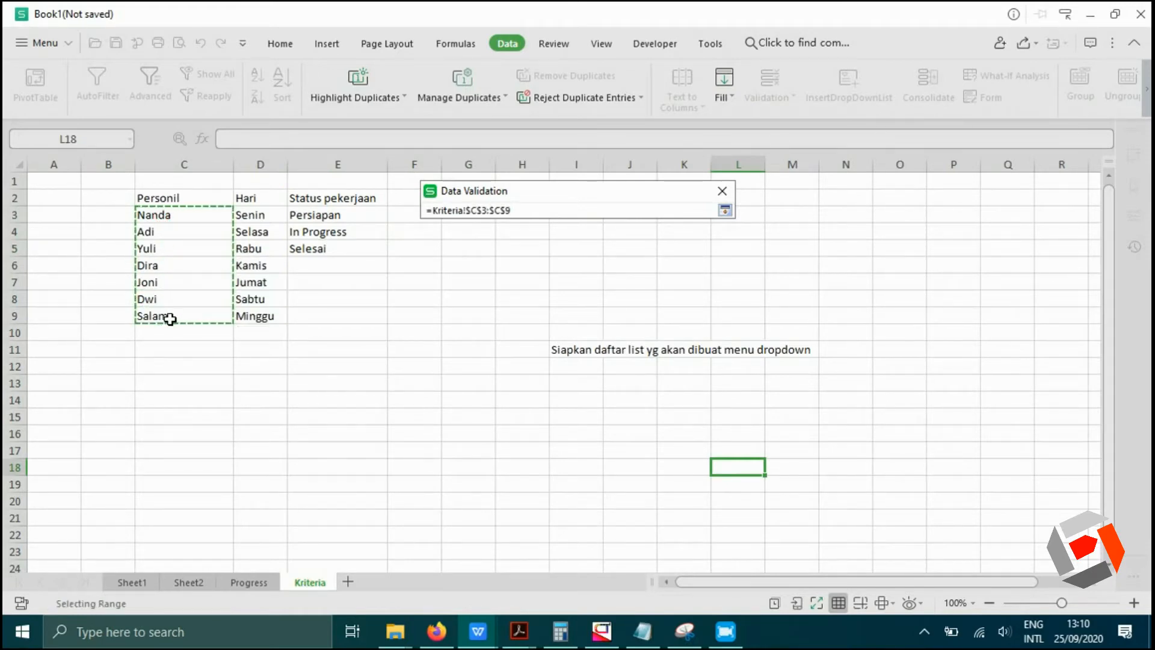
{"action": "key", "text": "Return"}
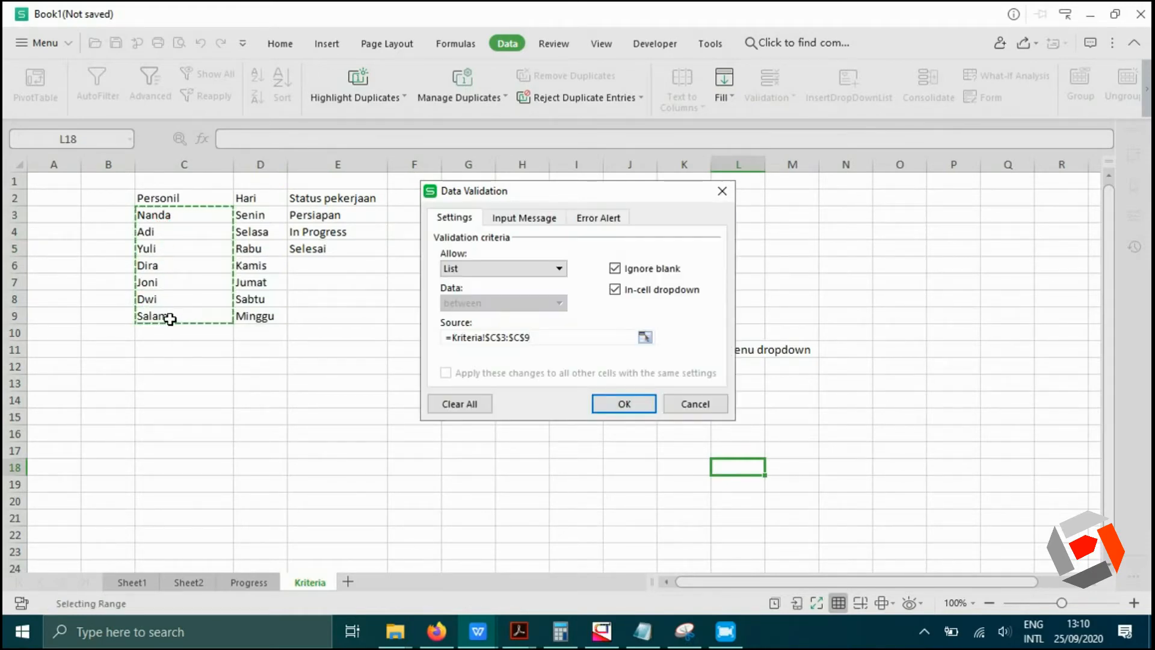
{"action": "left_click", "coordinate": [621, 410]}
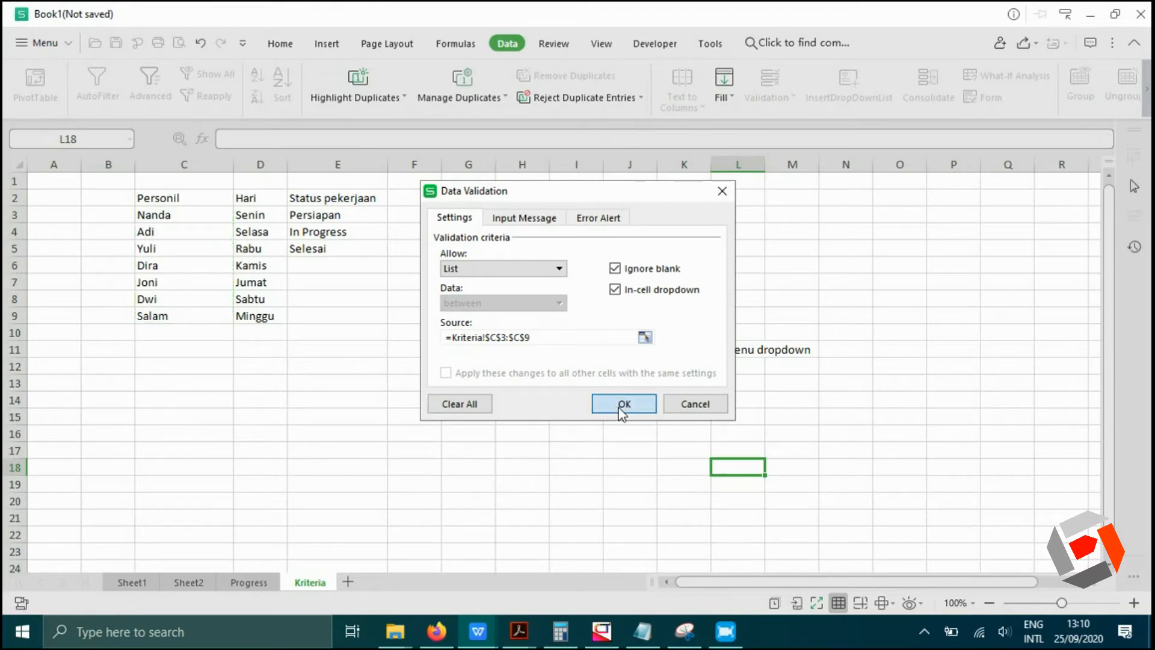
{"action": "left_click", "coordinate": [358, 306]}
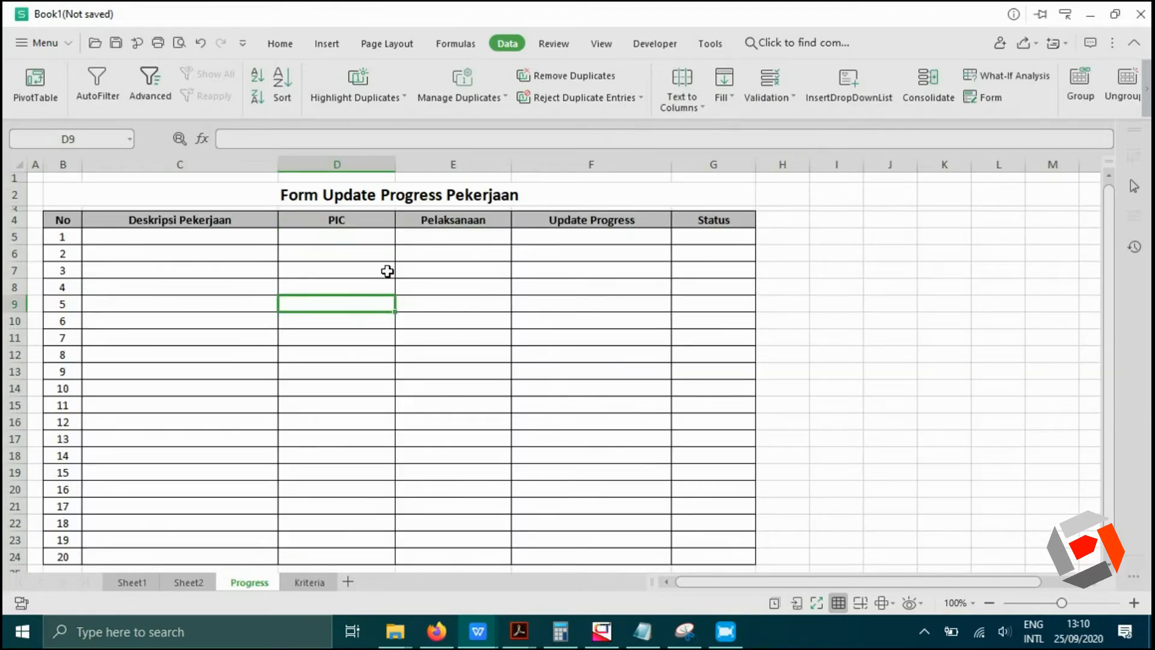
Test the dropdown in PIC cell D5 by choosing the first name and switching to the fourth name in the list.
{"action": "left_click", "coordinate": [369, 237]}
{"action": "left_click", "coordinate": [401, 238]}
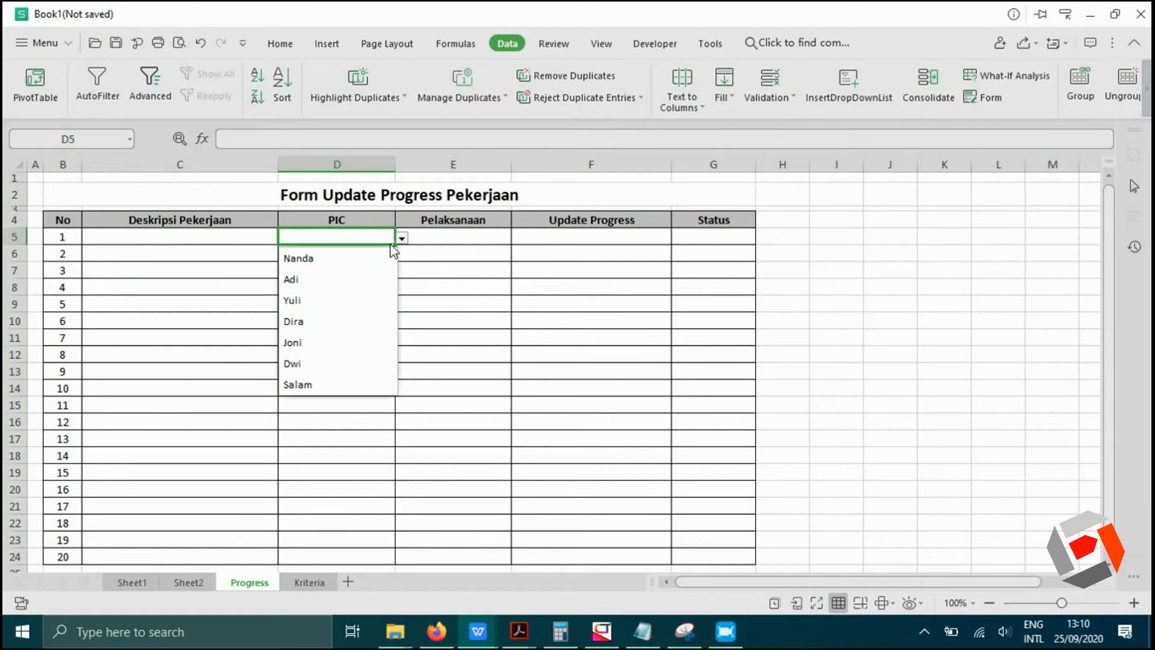
{"action": "left_click", "coordinate": [336, 271]}
{"action": "left_click", "coordinate": [401, 238]}
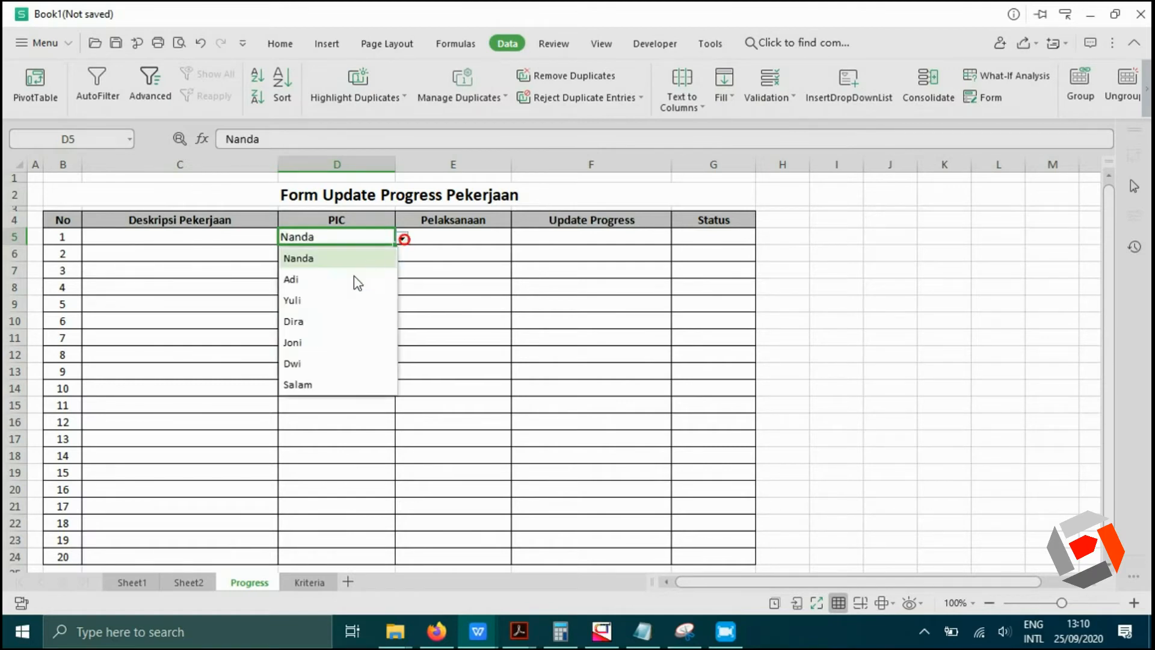
{"action": "left_click", "coordinate": [320, 318]}
{"action": "left_click", "coordinate": [428, 293]}
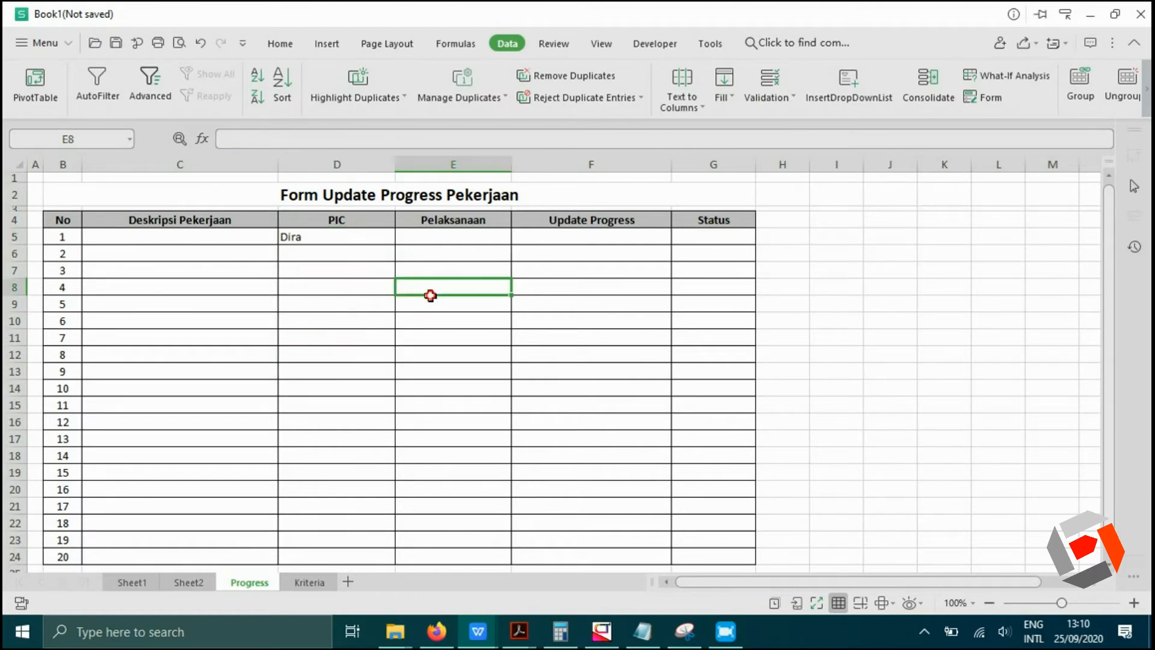
Copy PIC cell D5 with its dropdown down to the remaining PIC cells D6 to D24.
{"action": "left_click", "coordinate": [370, 243]}
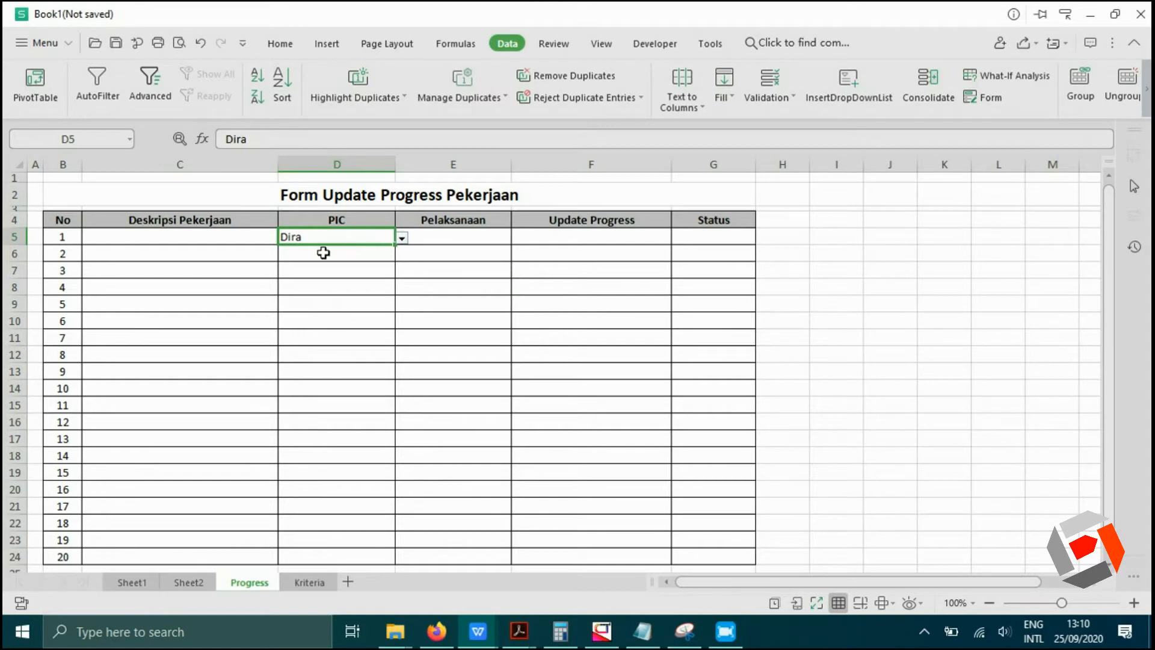
{"action": "key", "text": "ctrl+c"}
{"action": "left_click_drag", "start_coordinate": [323, 256], "coordinate": [325, 558]}
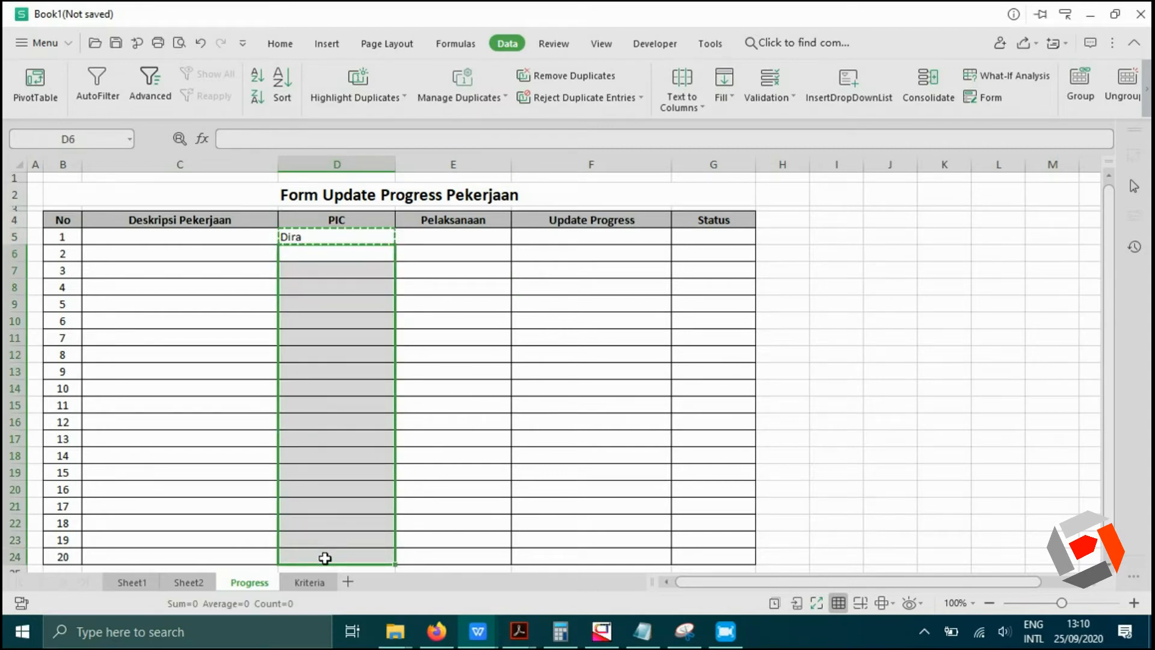
{"action": "key", "text": "ctrl+v"}
{"action": "left_click", "coordinate": [446, 402]}
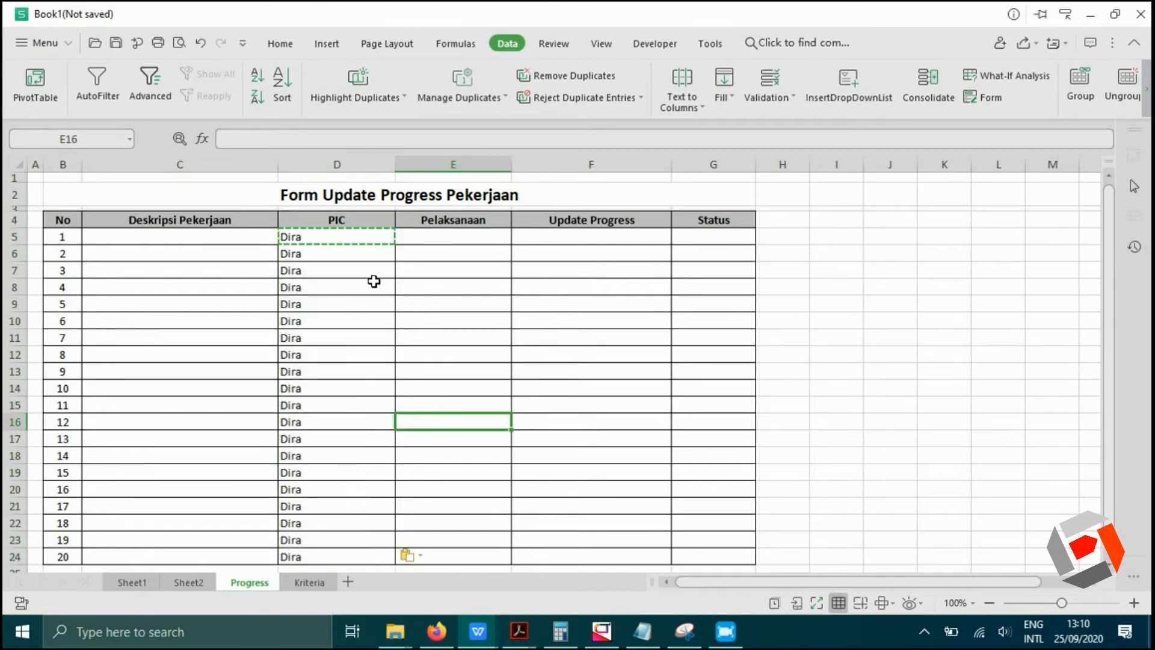
Change the PIC in cell D5 to the second name in its dropdown list.
{"action": "left_click", "coordinate": [349, 254]}
{"action": "left_click", "coordinate": [368, 237]}
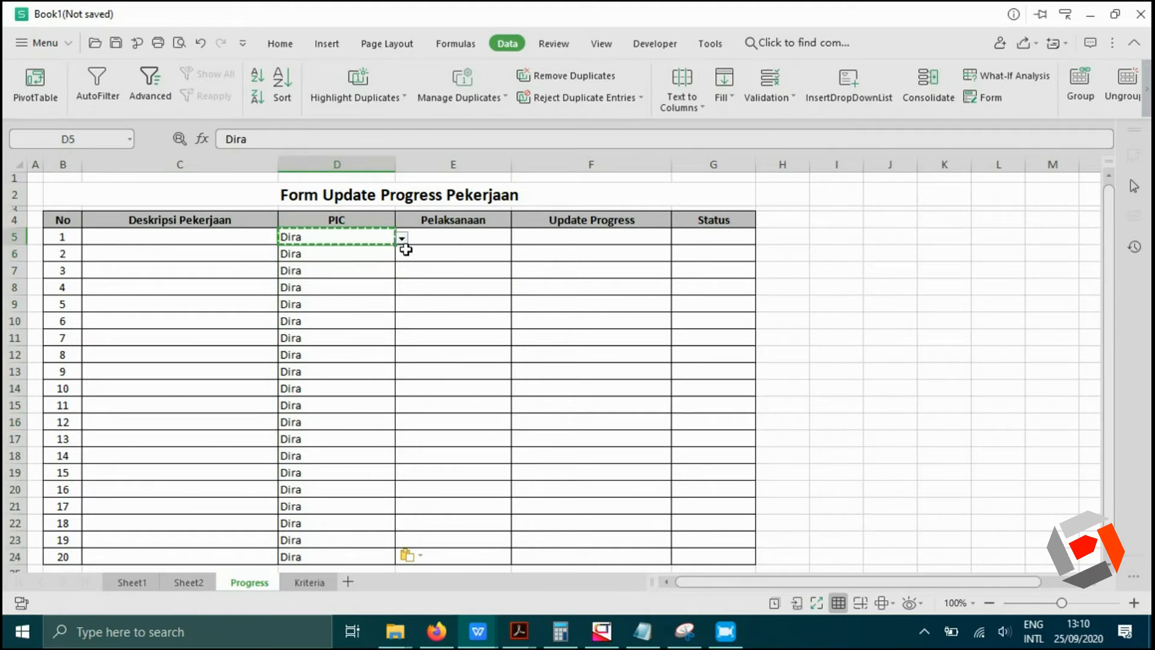
{"action": "left_click", "coordinate": [404, 240]}
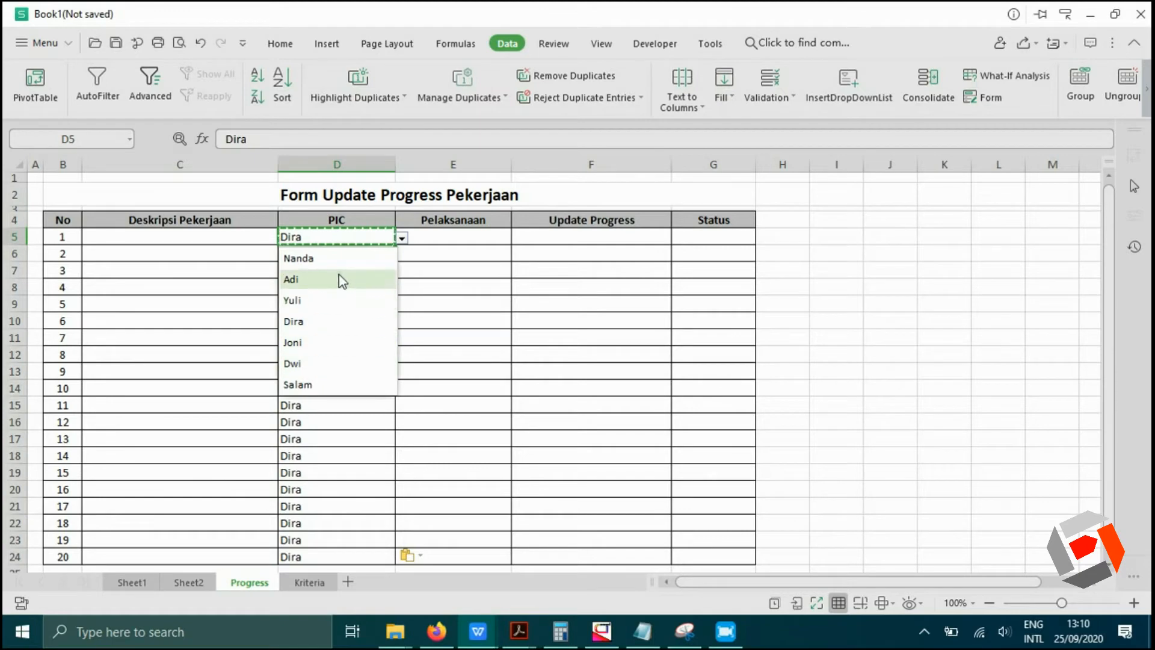
{"action": "left_click", "coordinate": [338, 280]}
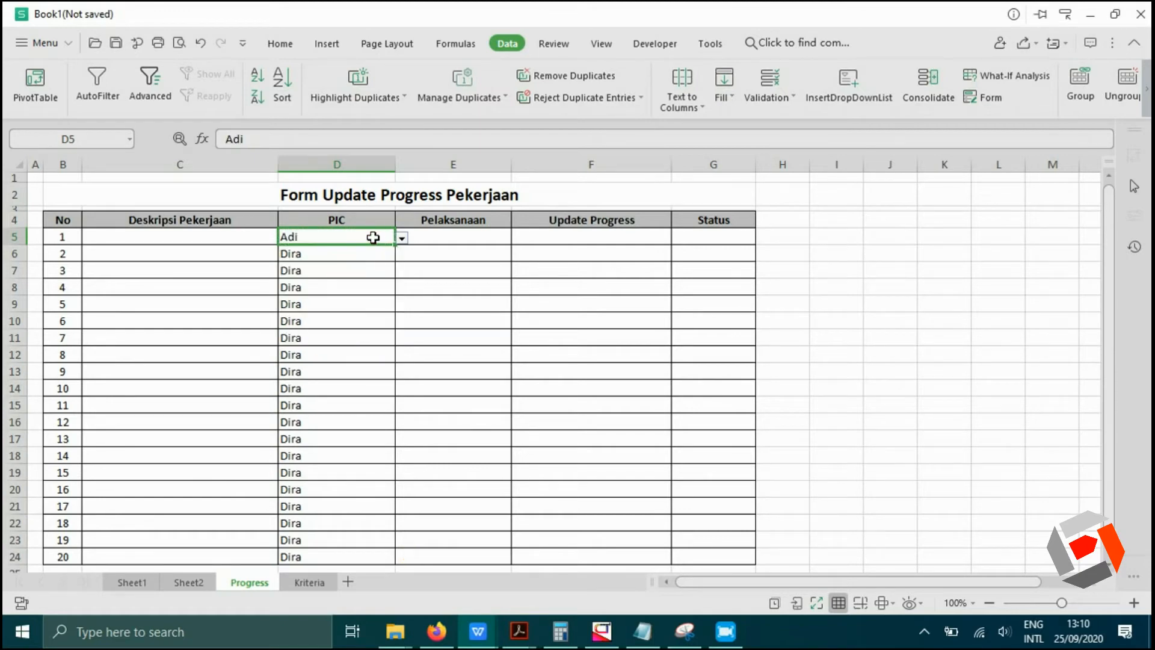
Undo the name choices in D5, the copy down the PIC column and the validation rule on D5.
{"action": "key", "text": "ctrl+z"}
{"action": "key", "text": "ctrl+z"}
{"action": "left_click", "coordinate": [373, 237]}
{"action": "key", "text": "ctrl+z"}
{"action": "key", "text": "ctrl+z"}
{"action": "key", "text": "ctrl+z"}
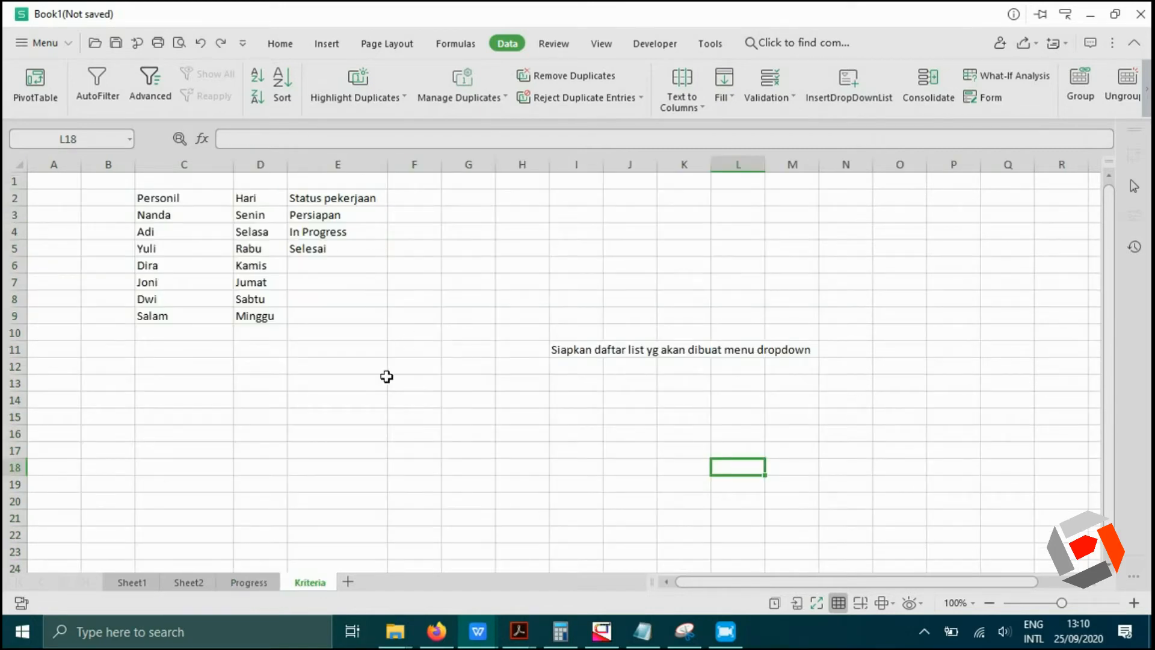
Apply List validation to PIC cell D5 on the Progress sheet, with the source =Kriteria!$C$3:$C$13.
{"action": "left_click", "coordinate": [250, 582]}
{"action": "left_click", "coordinate": [358, 322]}
{"action": "left_click", "coordinate": [361, 237]}
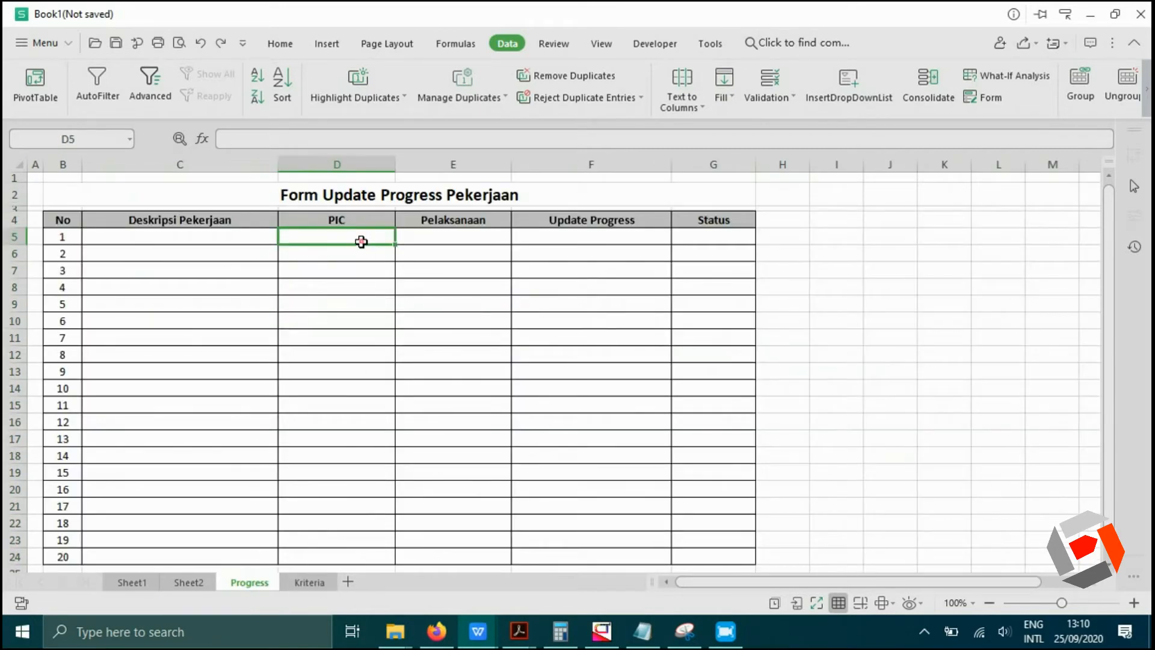
{"action": "left_click", "coordinate": [769, 81]}
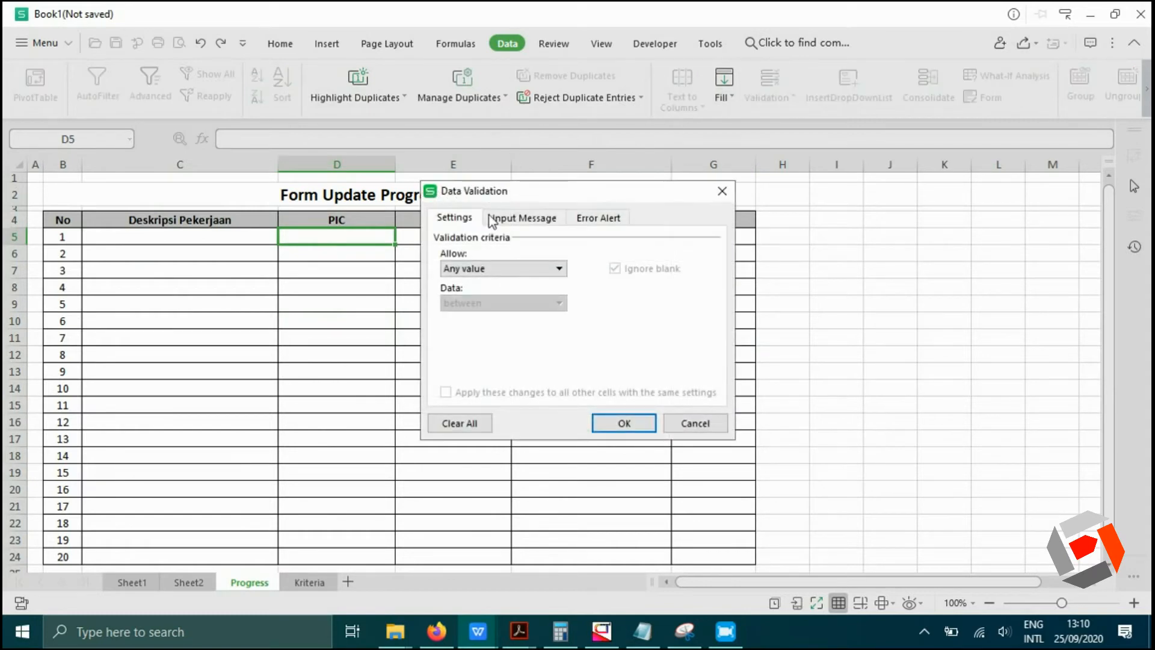
{"action": "left_click", "coordinate": [542, 269]}
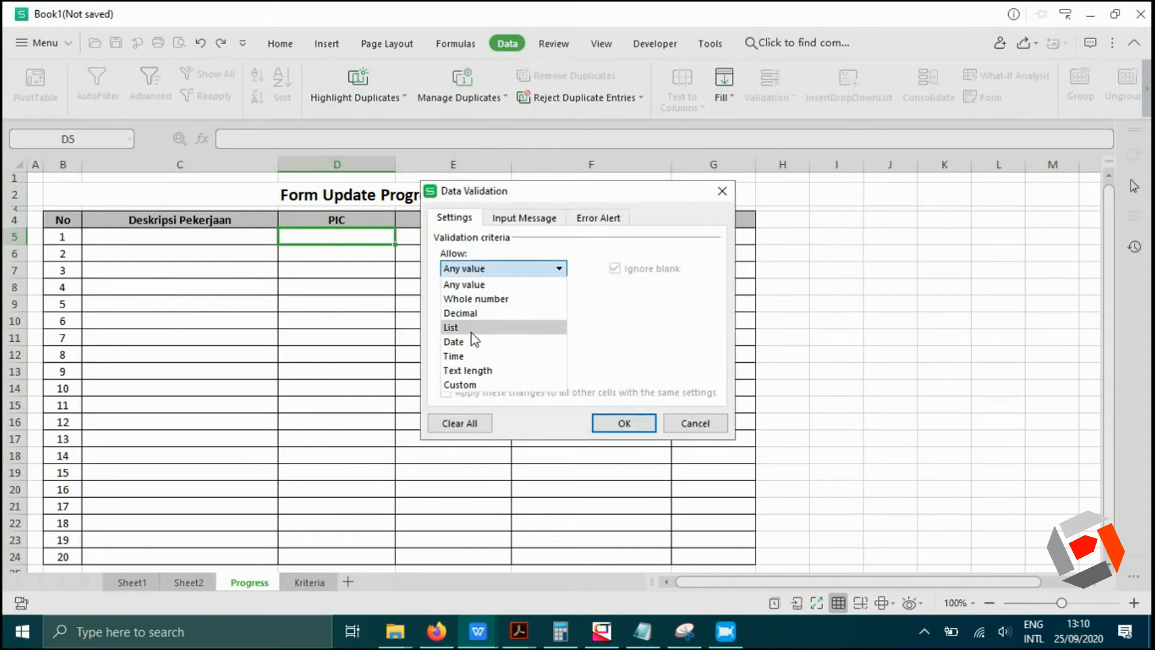
{"action": "left_click", "coordinate": [471, 331]}
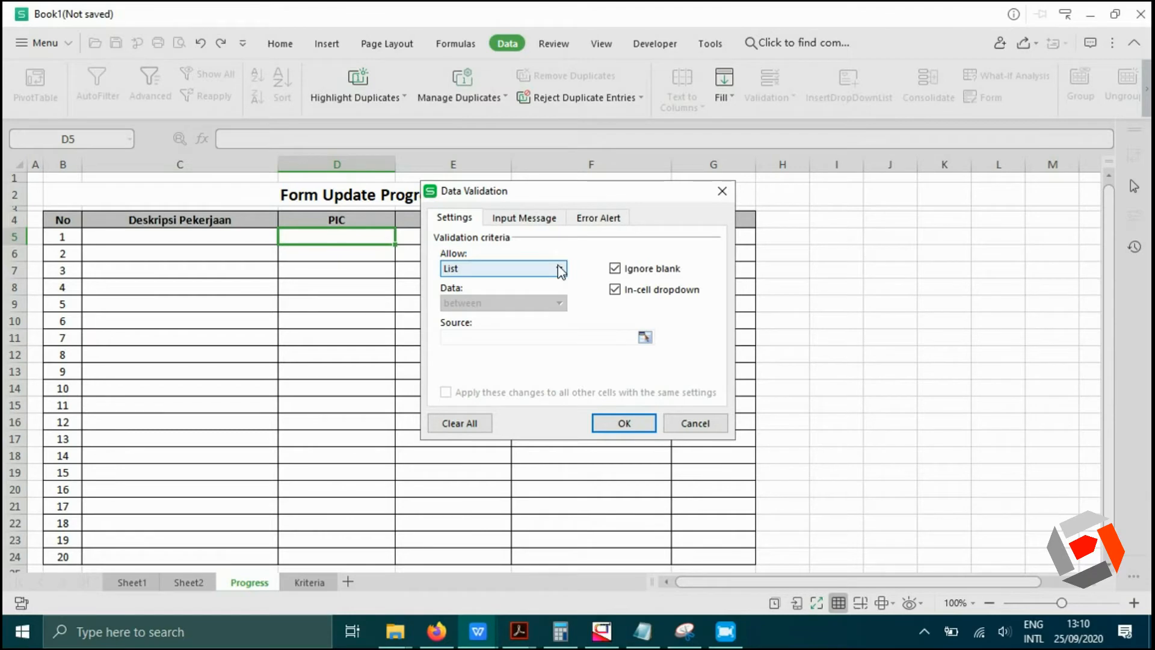
{"action": "left_click", "coordinate": [645, 337]}
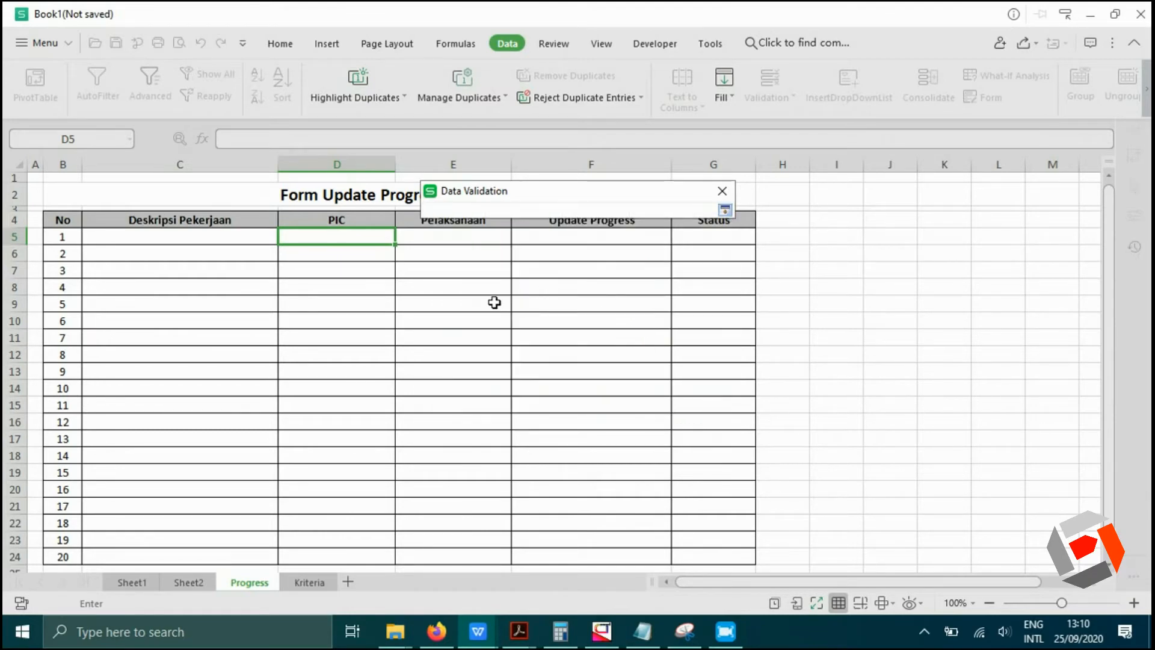
{"action": "left_click", "coordinate": [304, 584]}
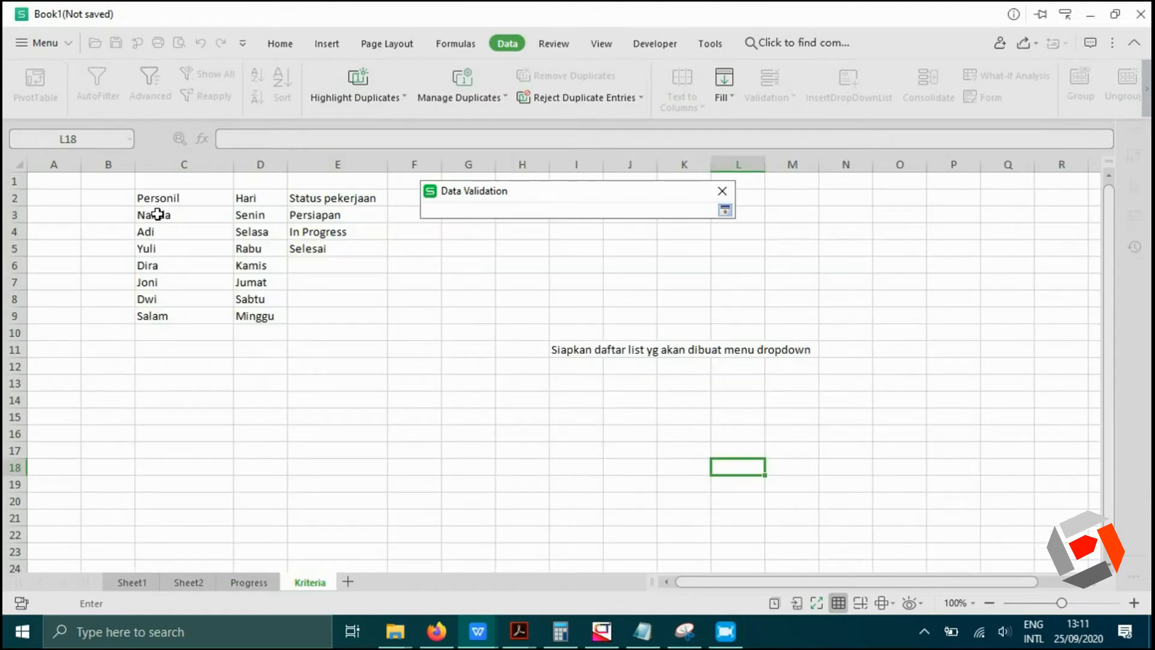
{"action": "left_click_drag", "start_coordinate": [157, 217], "coordinate": [171, 384]}
{"action": "key", "text": "Return"}
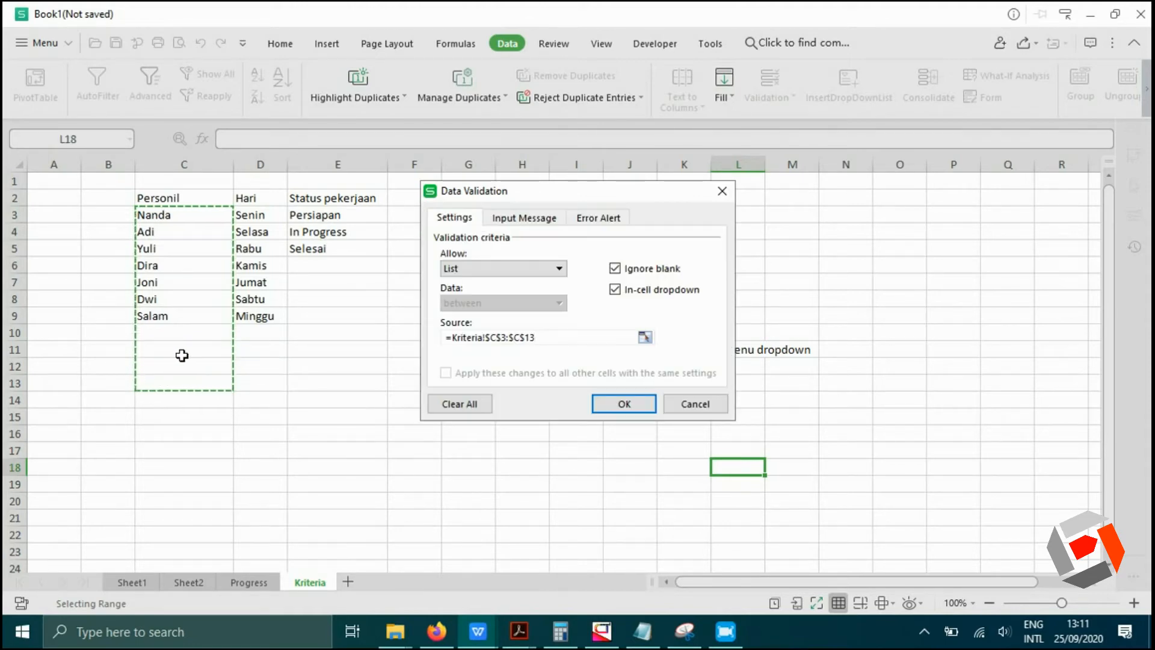
{"action": "left_click", "coordinate": [627, 405]}
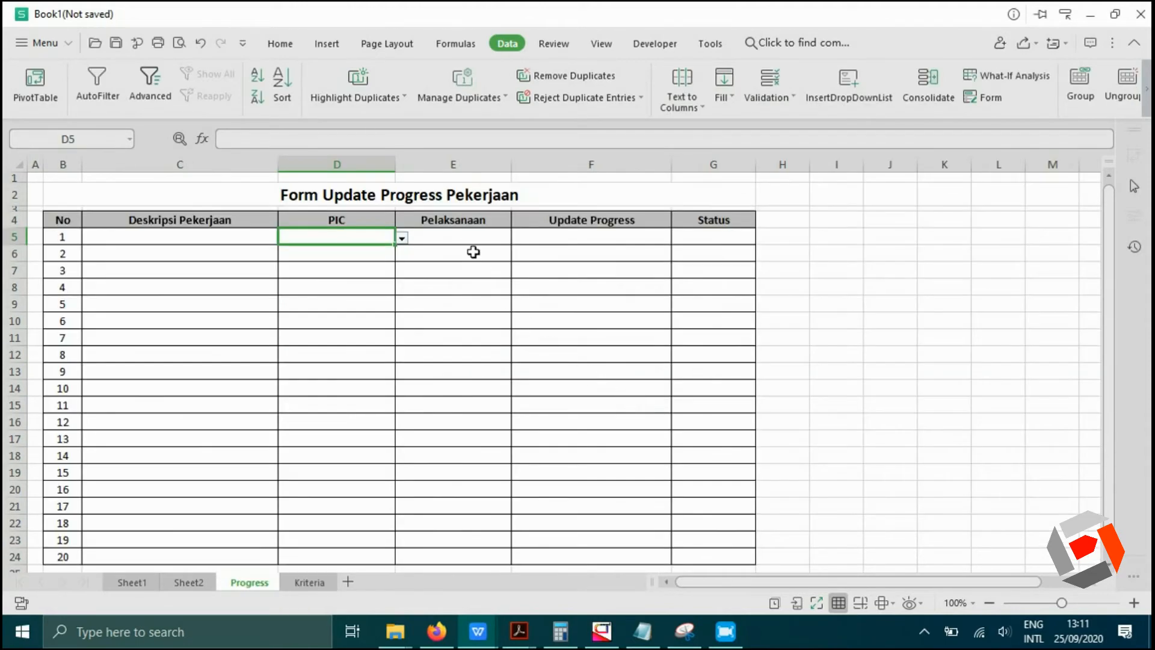
Apply List validation to Pelaksanaan cell E5, with the Hari values in =Kriteria!$D$3:$D$9 as source.
{"action": "left_click", "coordinate": [466, 235]}
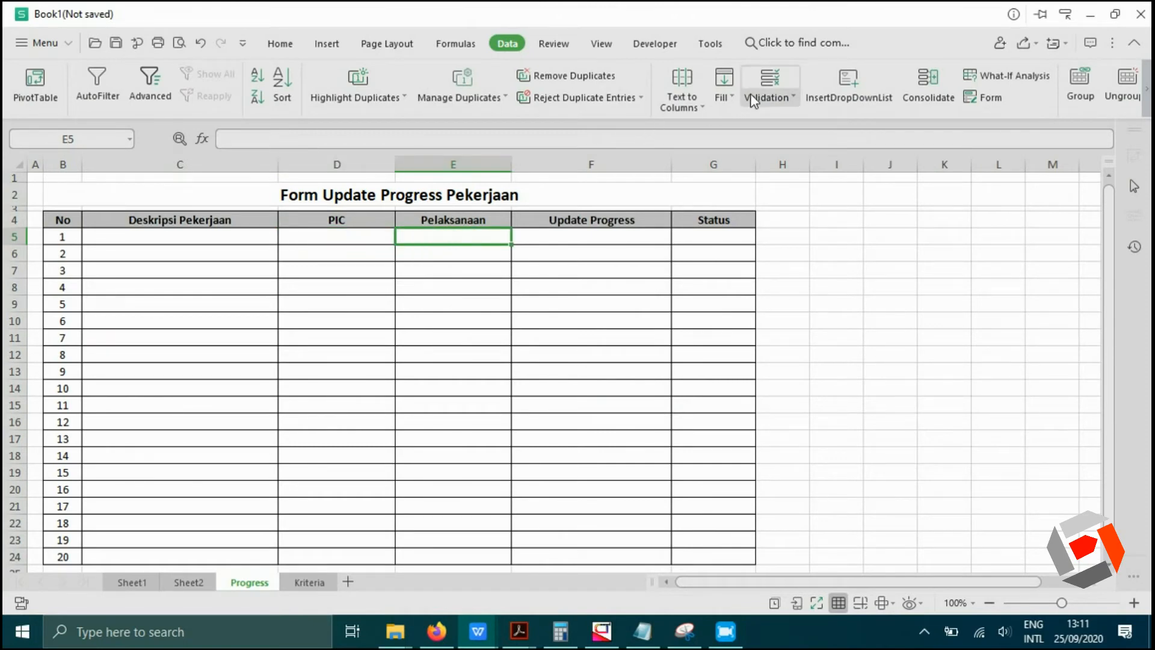
{"action": "left_click", "coordinate": [768, 84]}
{"action": "left_click", "coordinate": [559, 269]}
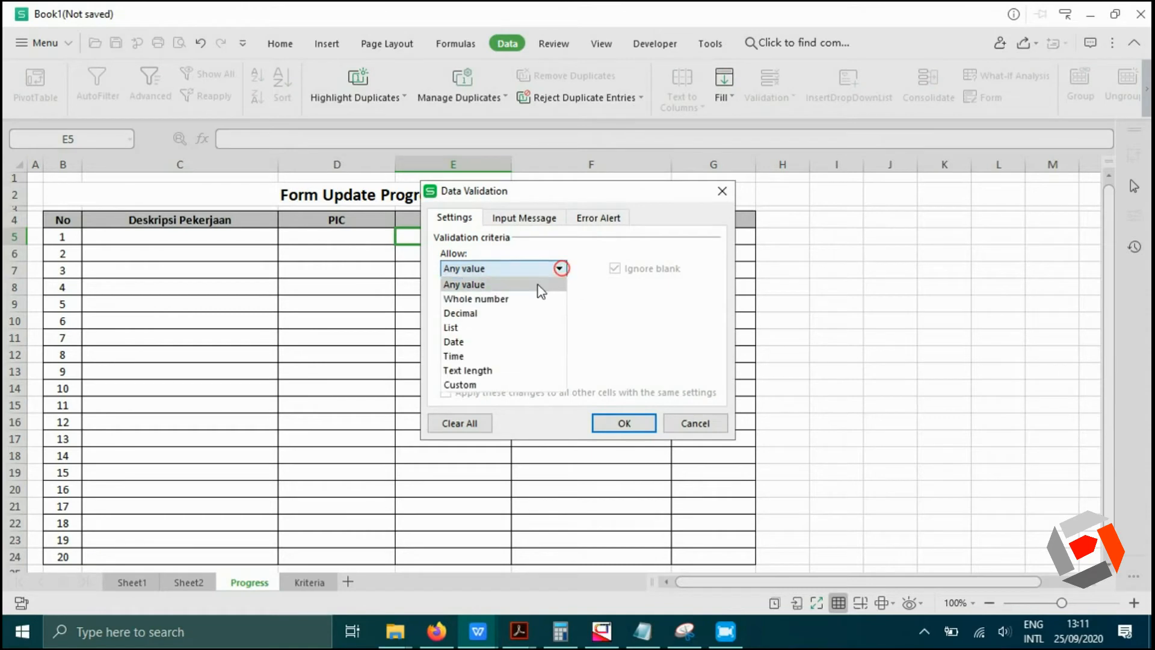
{"action": "left_click", "coordinate": [475, 330]}
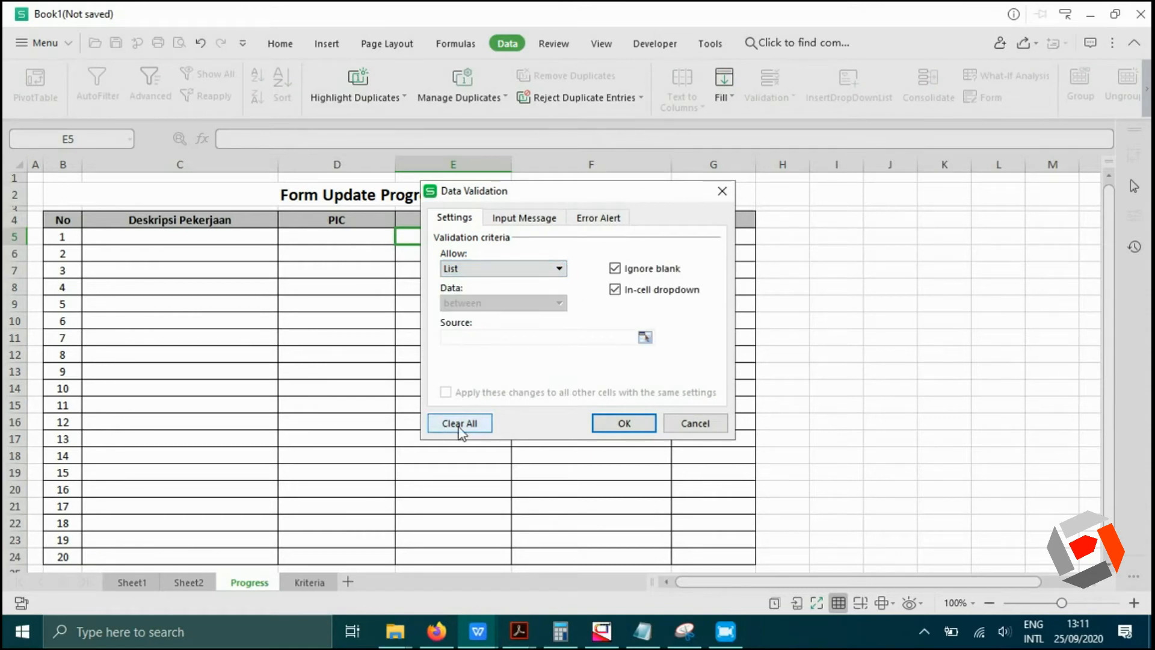
{"action": "left_click", "coordinate": [645, 337]}
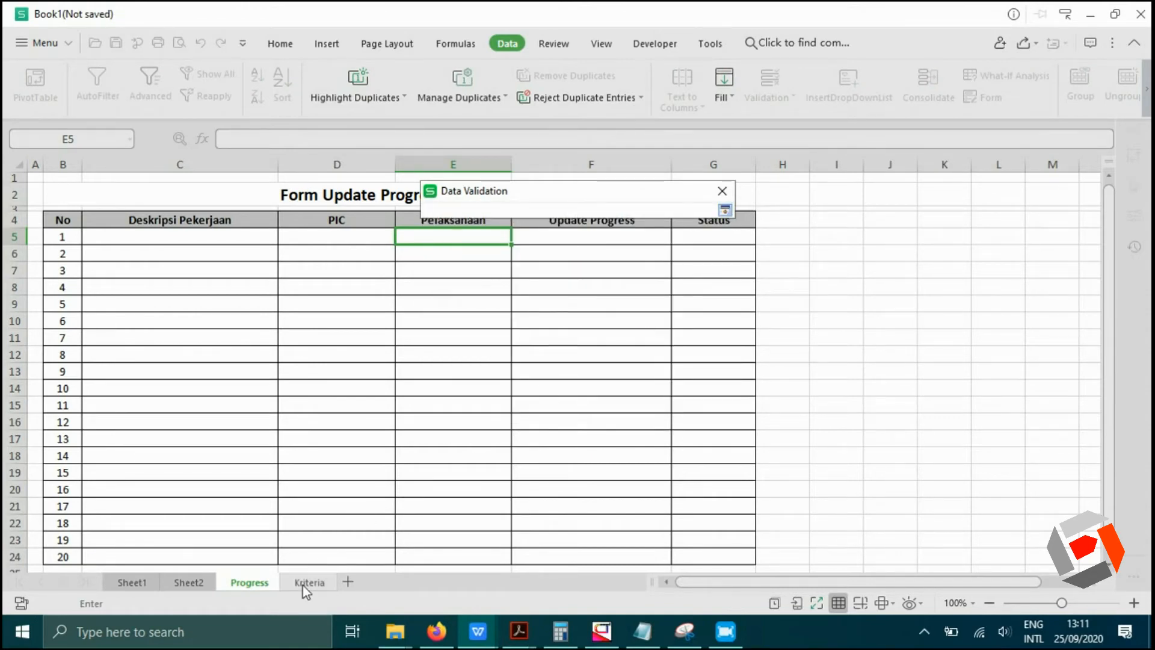
{"action": "left_click", "coordinate": [304, 584]}
{"action": "left_click", "coordinate": [261, 218]}
{"action": "left_click_drag", "start_coordinate": [261, 228], "coordinate": [258, 319]}
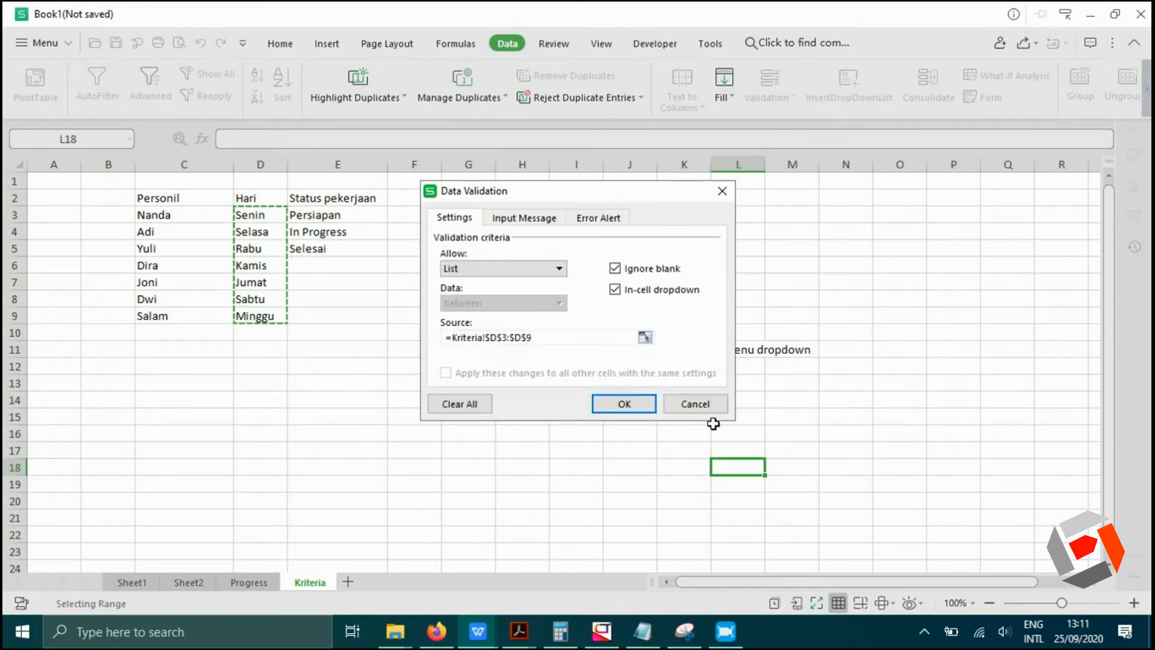
{"action": "left_click", "coordinate": [637, 405]}
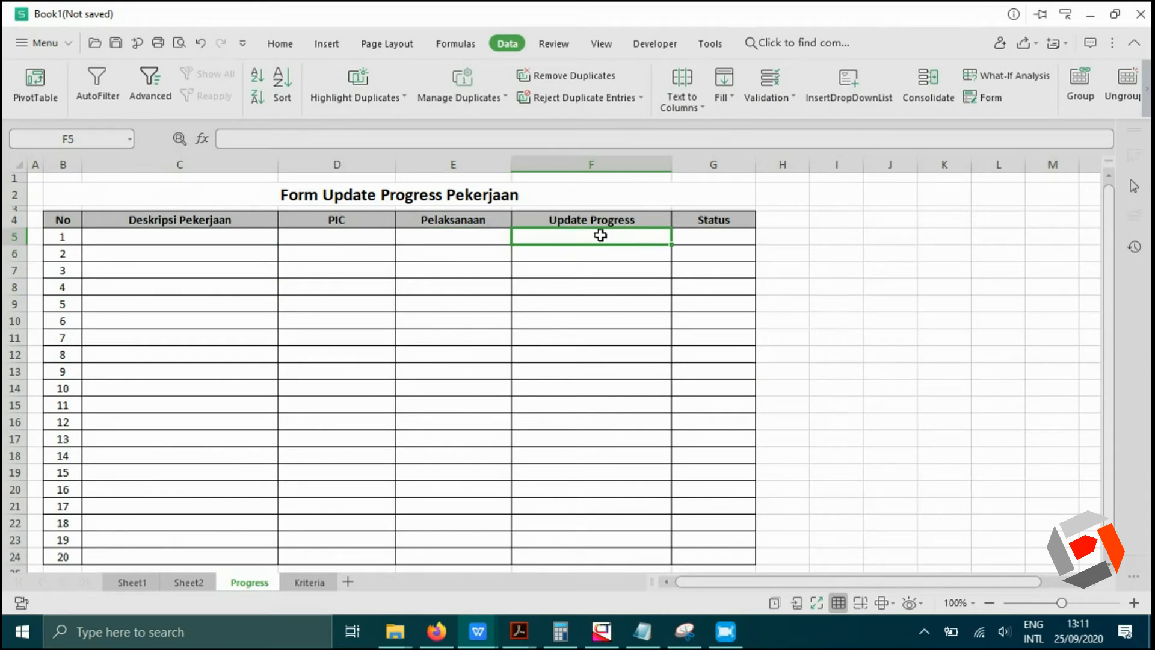
Apply List validation to Status cell G5, with the Status pekerjaan values in =Kriteria!$E$3:$E$5 as source.
{"action": "left_click", "coordinate": [711, 236]}
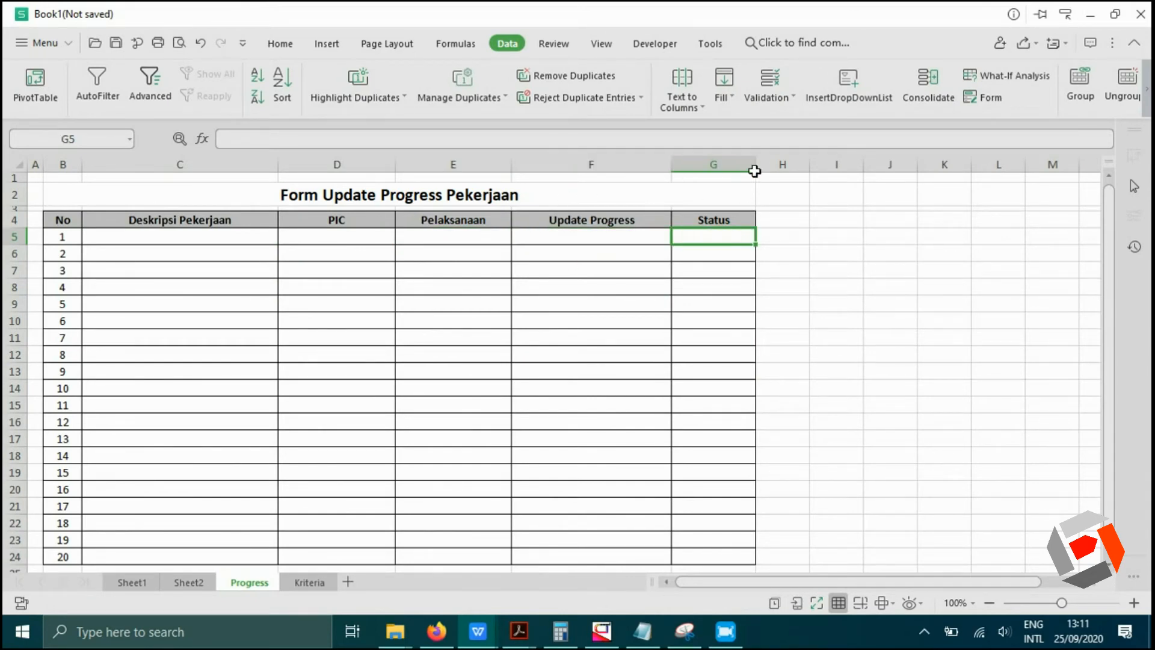
{"action": "left_click", "coordinate": [769, 81]}
{"action": "left_click", "coordinate": [541, 268]}
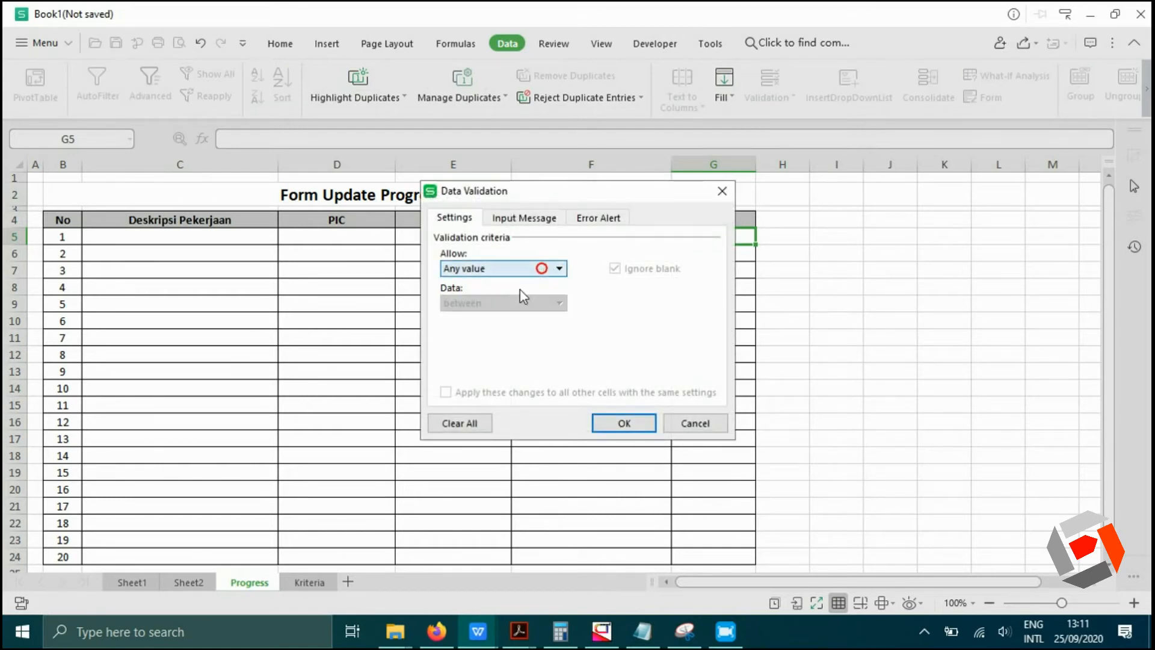
{"action": "left_click", "coordinate": [469, 327]}
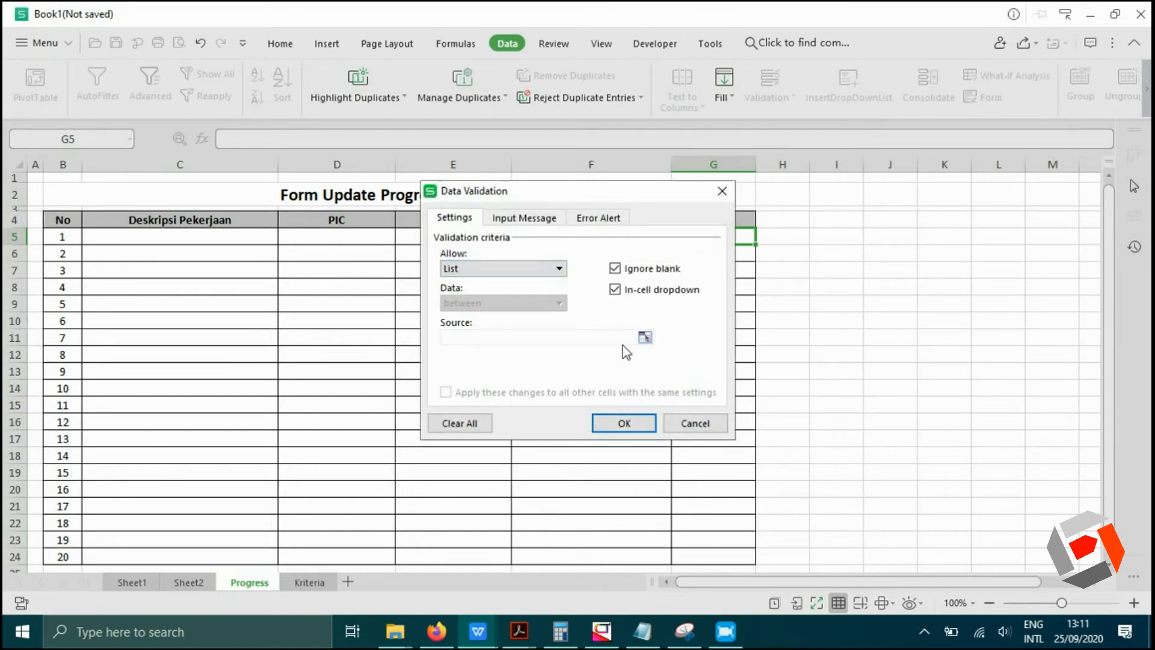
{"action": "left_click", "coordinate": [649, 341]}
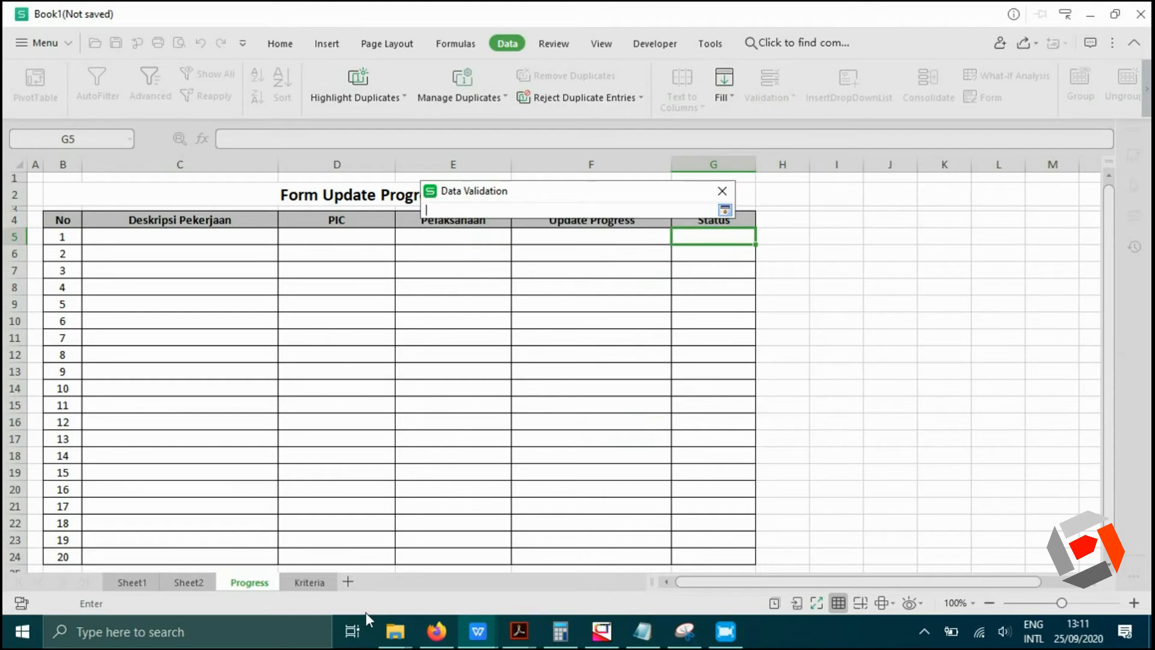
{"action": "left_click", "coordinate": [308, 584]}
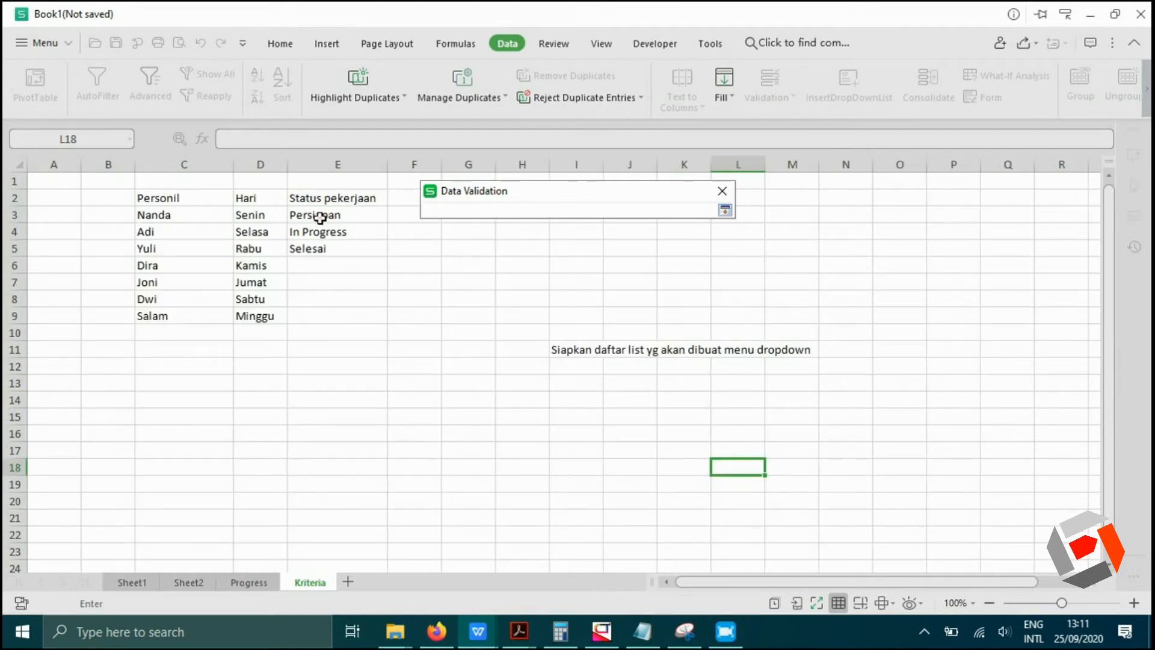
{"action": "left_click_drag", "start_coordinate": [316, 216], "coordinate": [325, 252]}
{"action": "key", "text": "Return"}
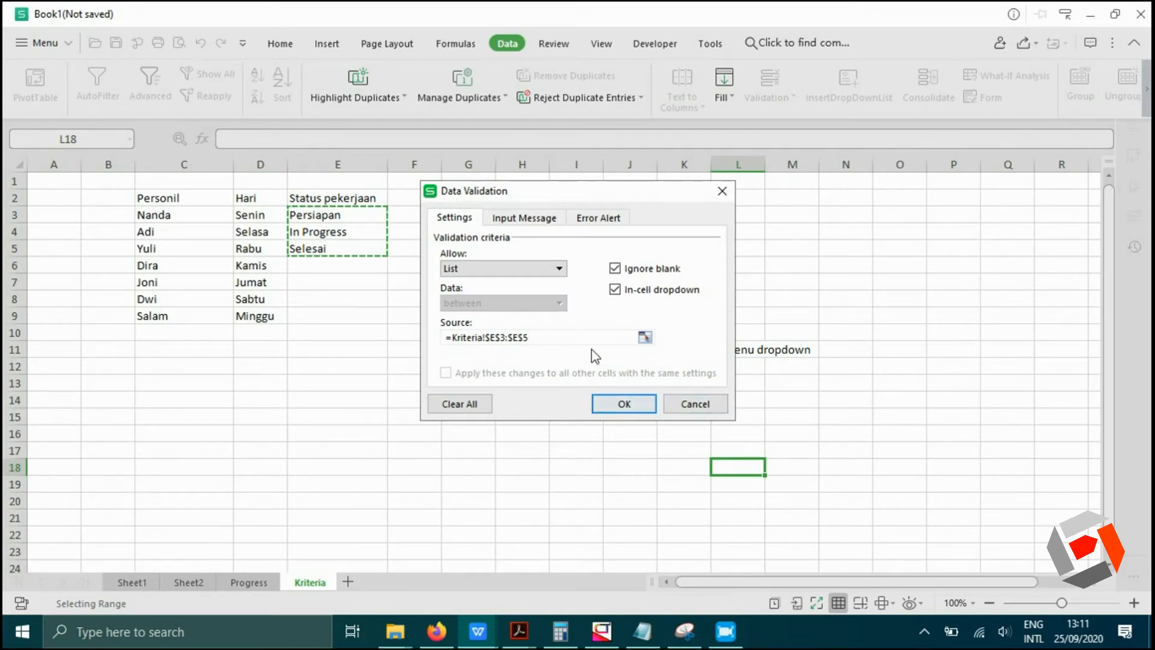
{"action": "left_click", "coordinate": [624, 404]}
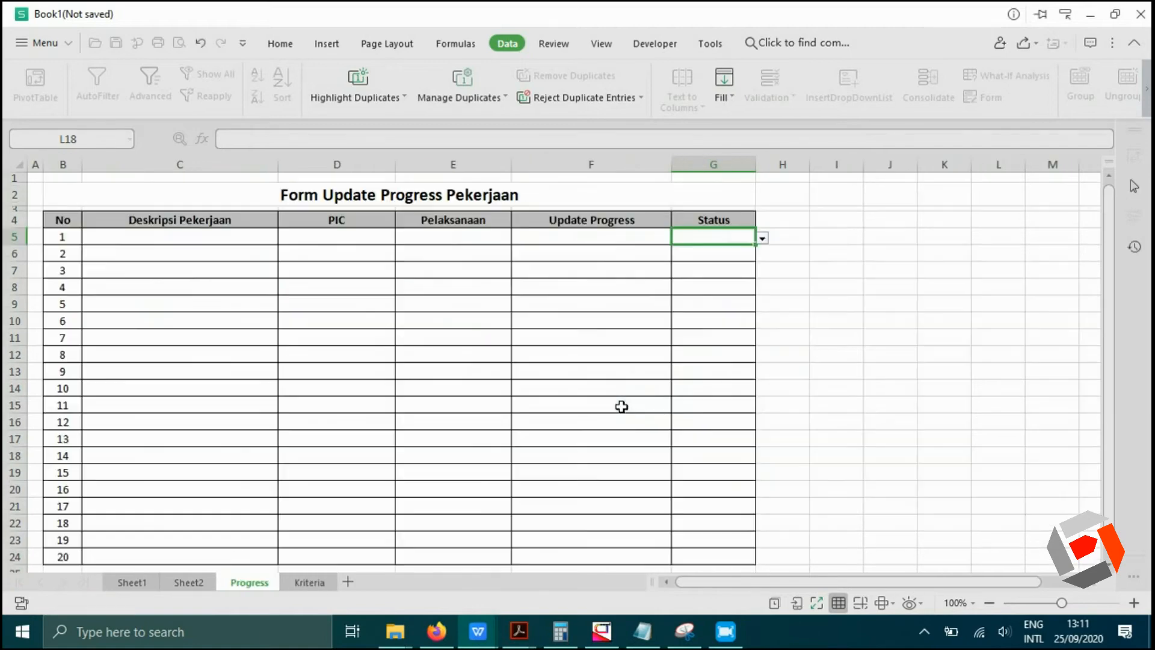
Replace the List validation source of Pelaksanaan cell E5 by reselecting the Hari values on the Kriteria sheet.
{"action": "left_click", "coordinate": [443, 235]}
{"action": "left_click", "coordinate": [771, 84]}
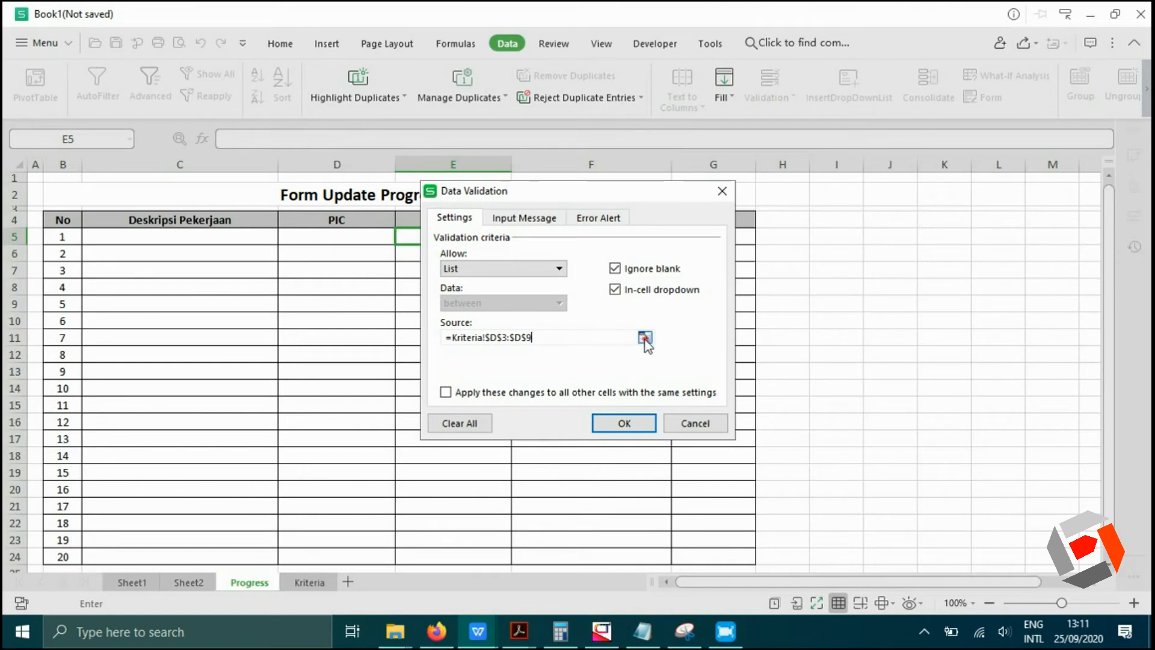
{"action": "left_click", "coordinate": [645, 337]}
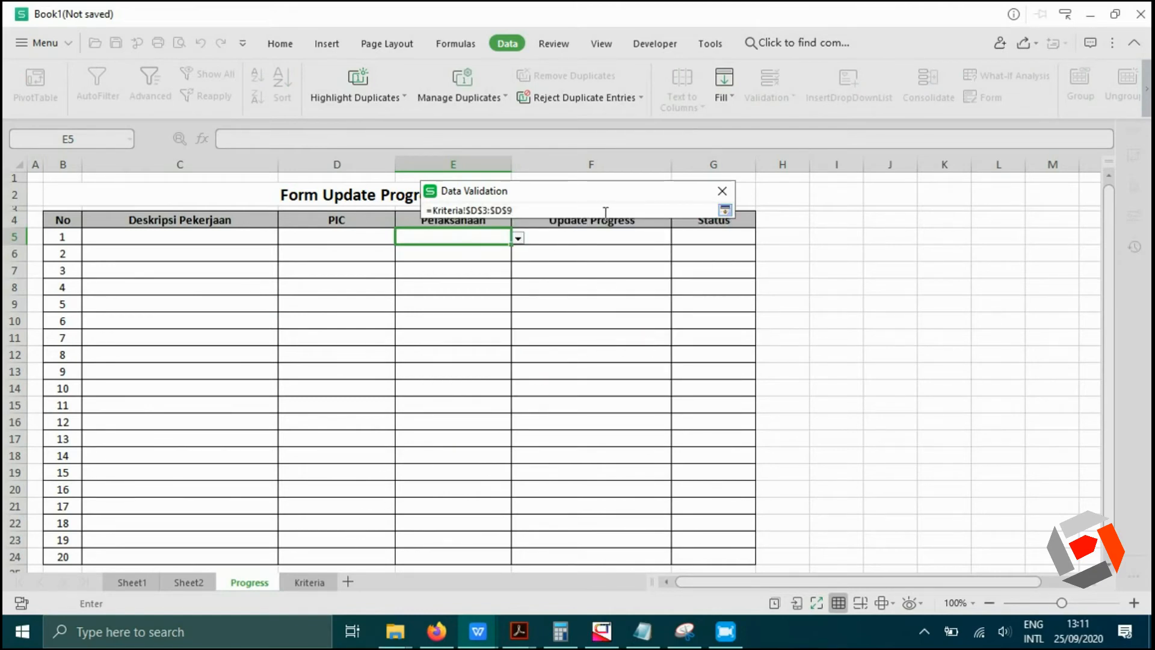
{"action": "left_click_drag", "start_coordinate": [513, 210], "coordinate": [428, 209]}
{"action": "key", "text": "BackSpace"}
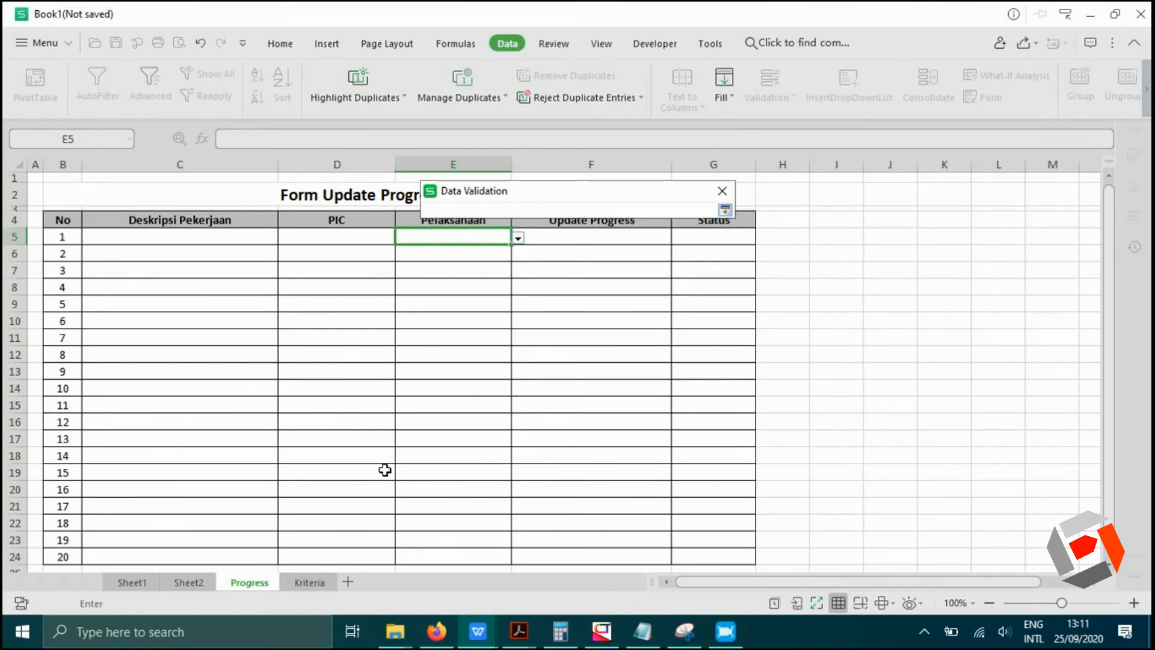
{"action": "left_click", "coordinate": [308, 583]}
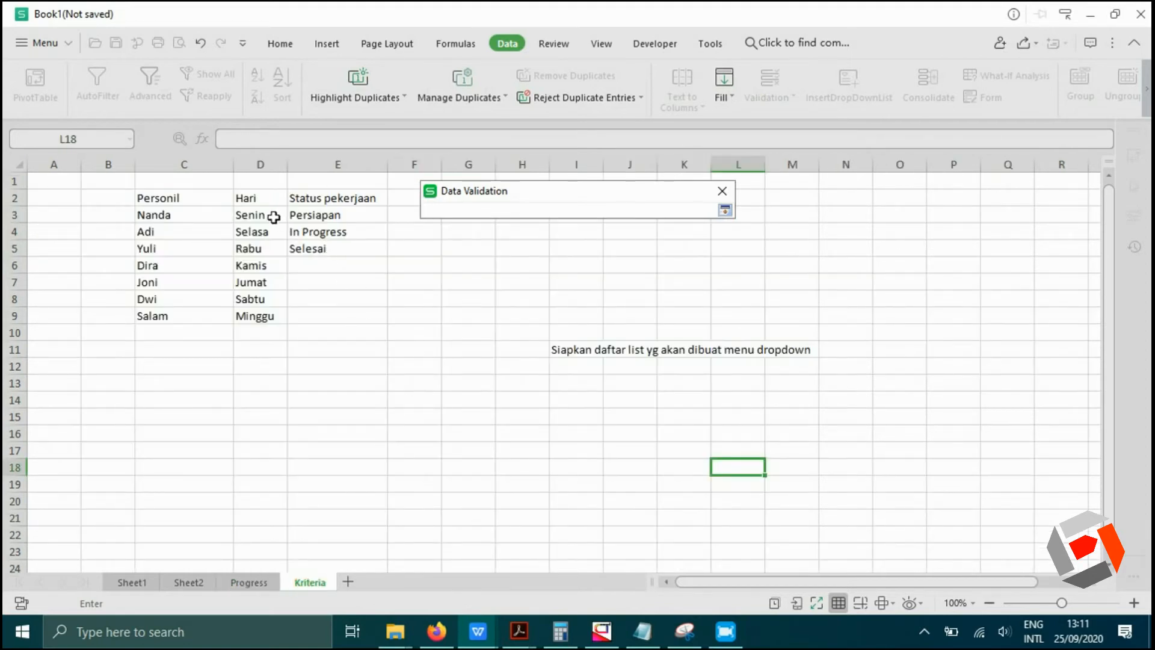
{"action": "left_click_drag", "start_coordinate": [272, 216], "coordinate": [263, 330]}
{"action": "left_click", "coordinate": [623, 404]}
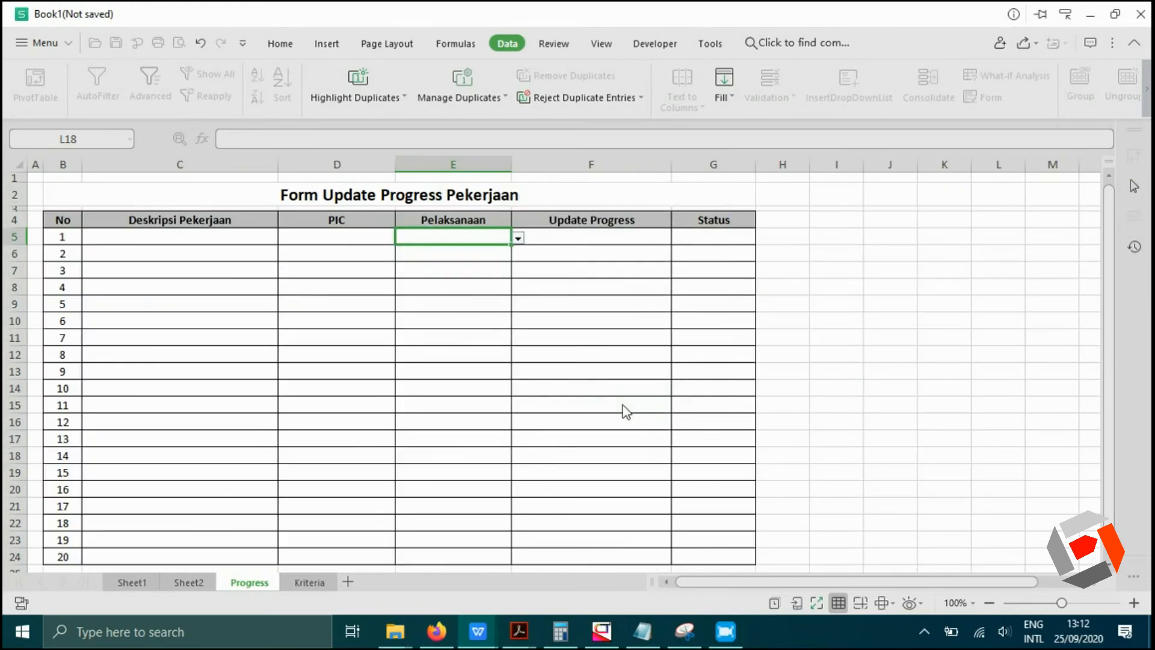
Copy the validated row D5:G5 down through row 24 of the progress table.
{"action": "left_click_drag", "start_coordinate": [361, 235], "coordinate": [684, 237]}
{"action": "left_click_drag", "start_coordinate": [755, 245], "coordinate": [679, 513]}
{"action": "left_click", "coordinate": [529, 376]}
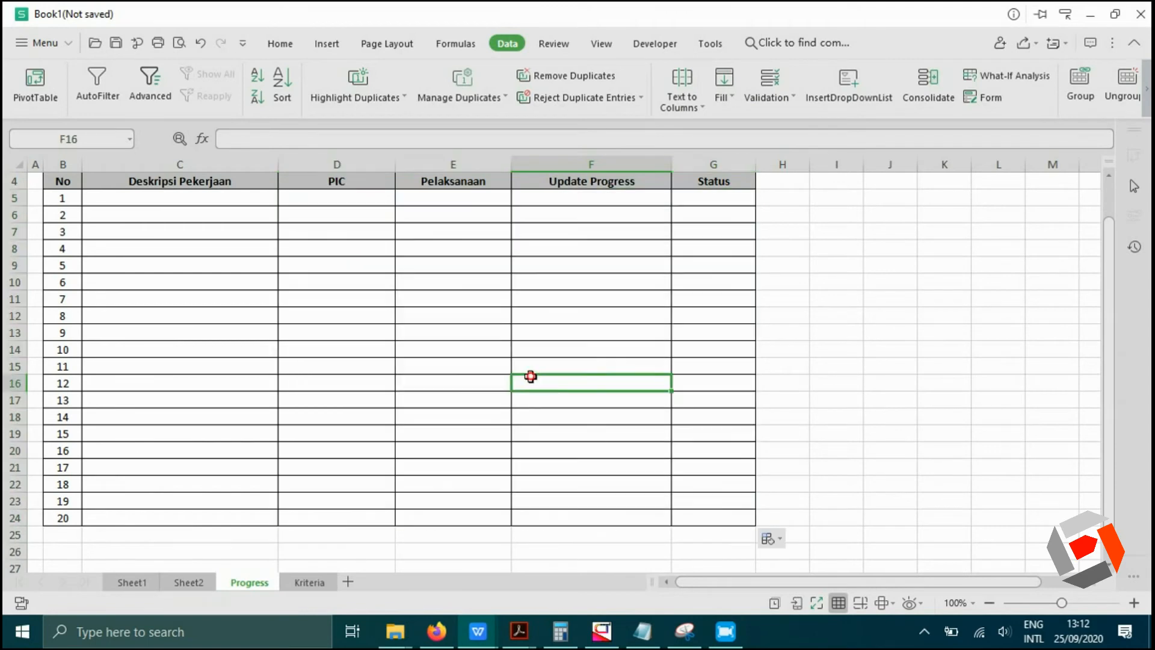
Hide the gridlines on the Progress sheet.
{"action": "left_click", "coordinate": [614, 45]}
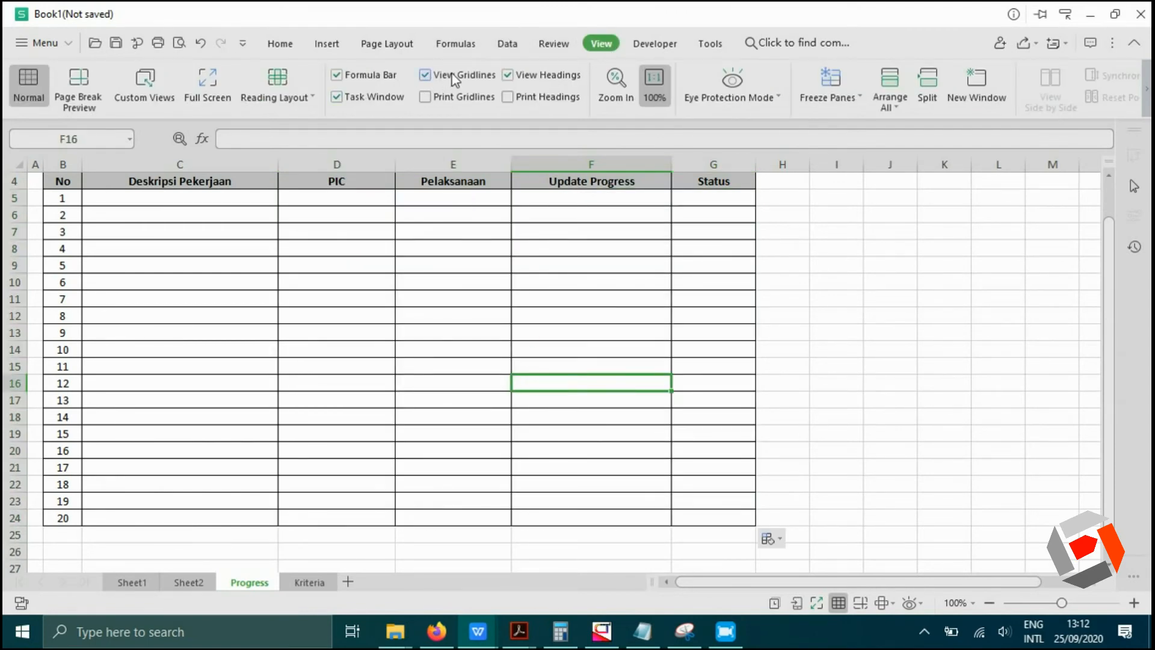
{"action": "left_click", "coordinate": [425, 75]}
{"action": "left_click", "coordinate": [805, 299]}
{"action": "scroll", "coordinate": [809, 302], "scroll_direction": "up", "scroll_amount": 1}
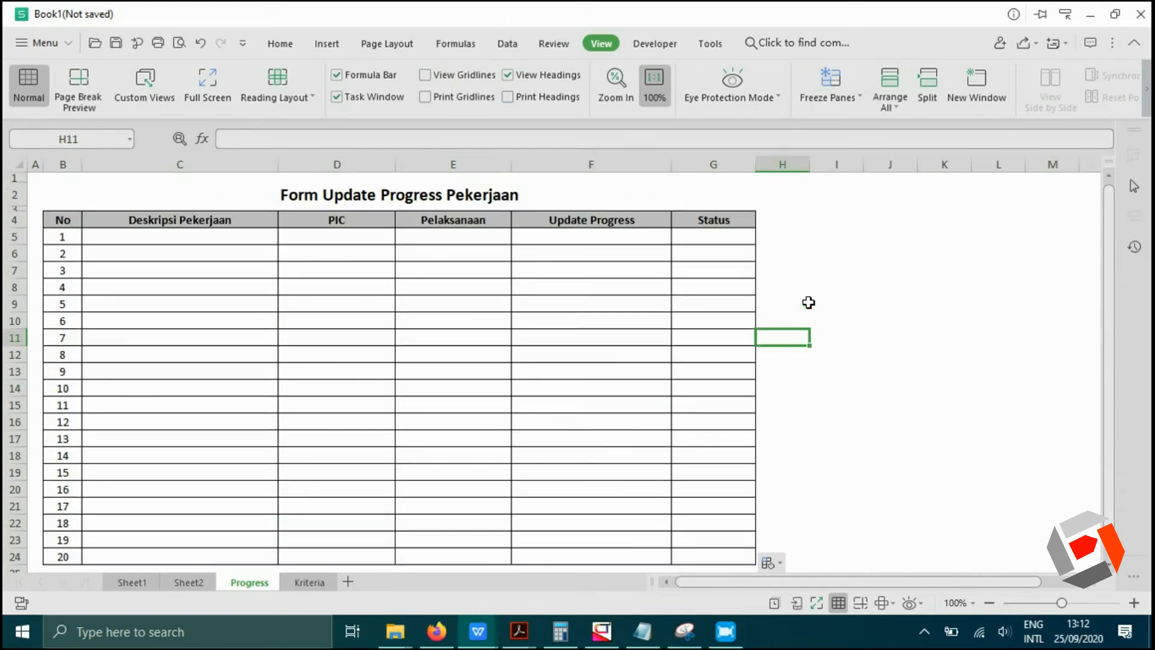
{"action": "left_click", "coordinate": [888, 379]}
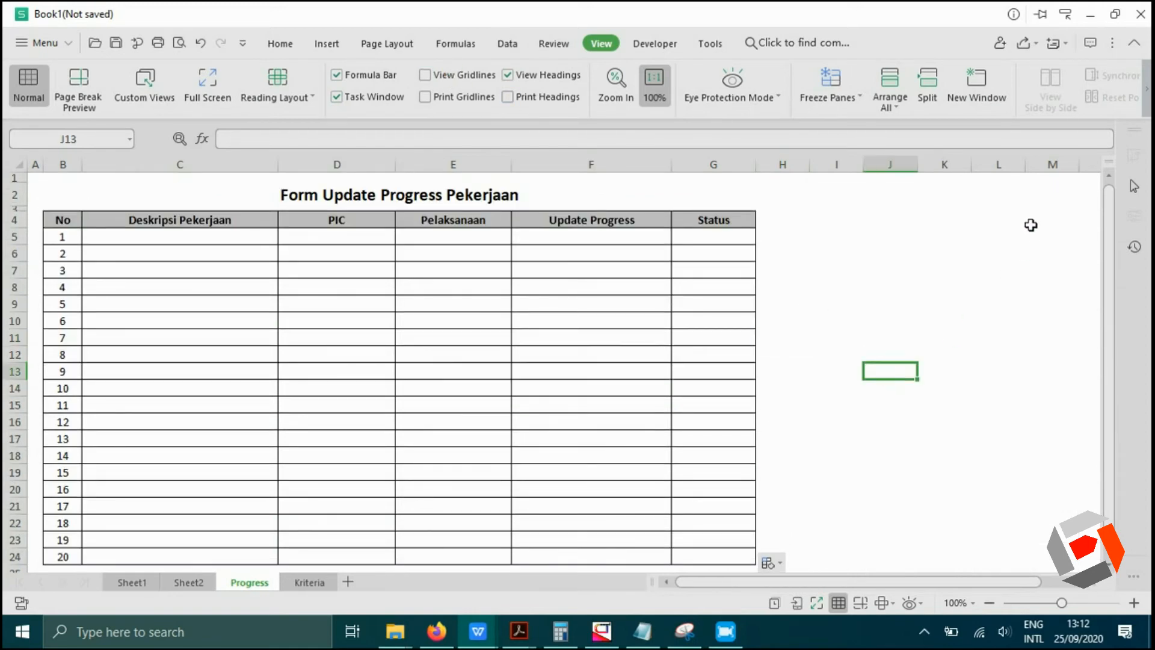
{"action": "left_click", "coordinate": [910, 241]}
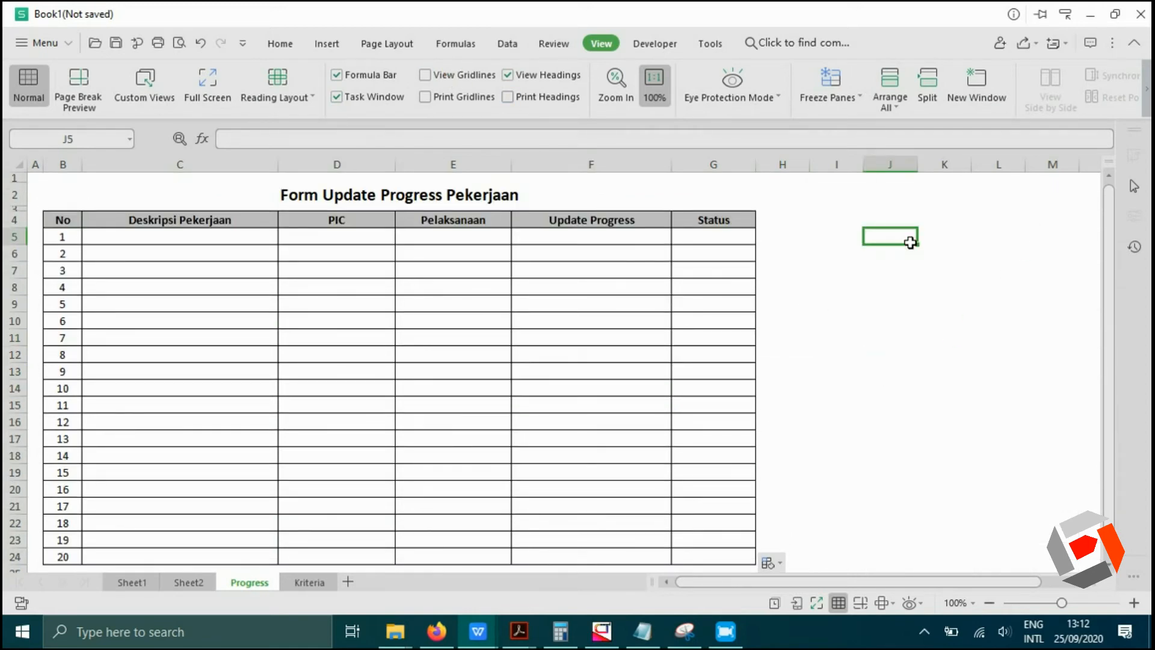
Enter "Update data penjualan" as the first job description in C5.
{"action": "left_click", "coordinate": [209, 242]}
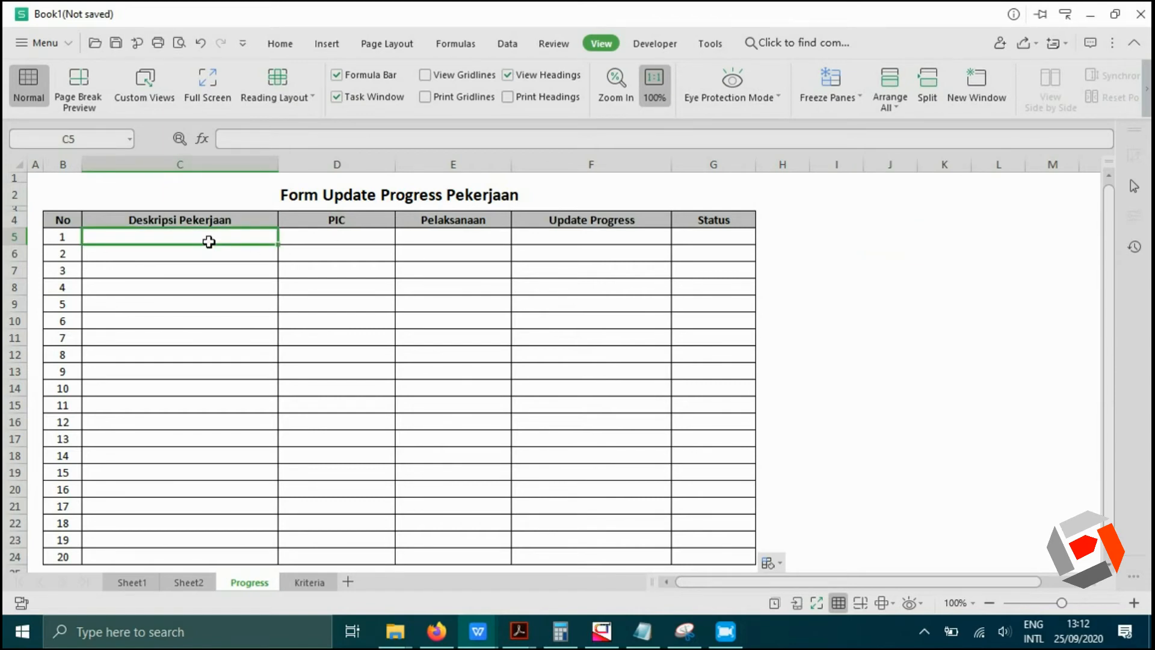
{"action": "type", "text": "Update"}
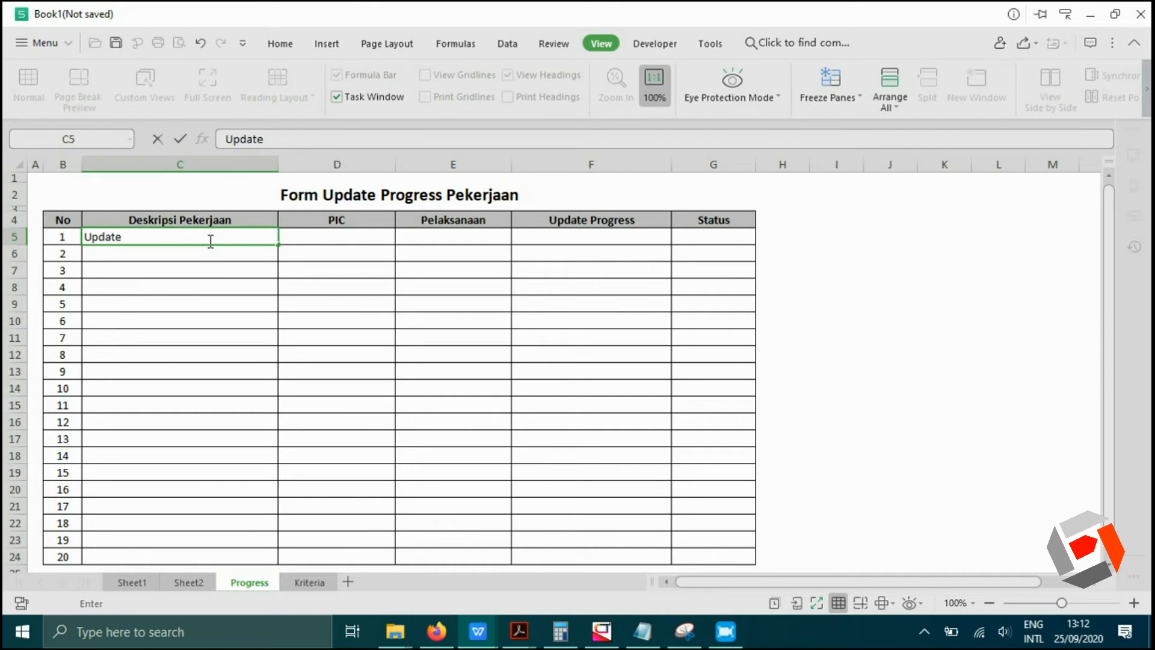
{"action": "type", "text": " data penju"}
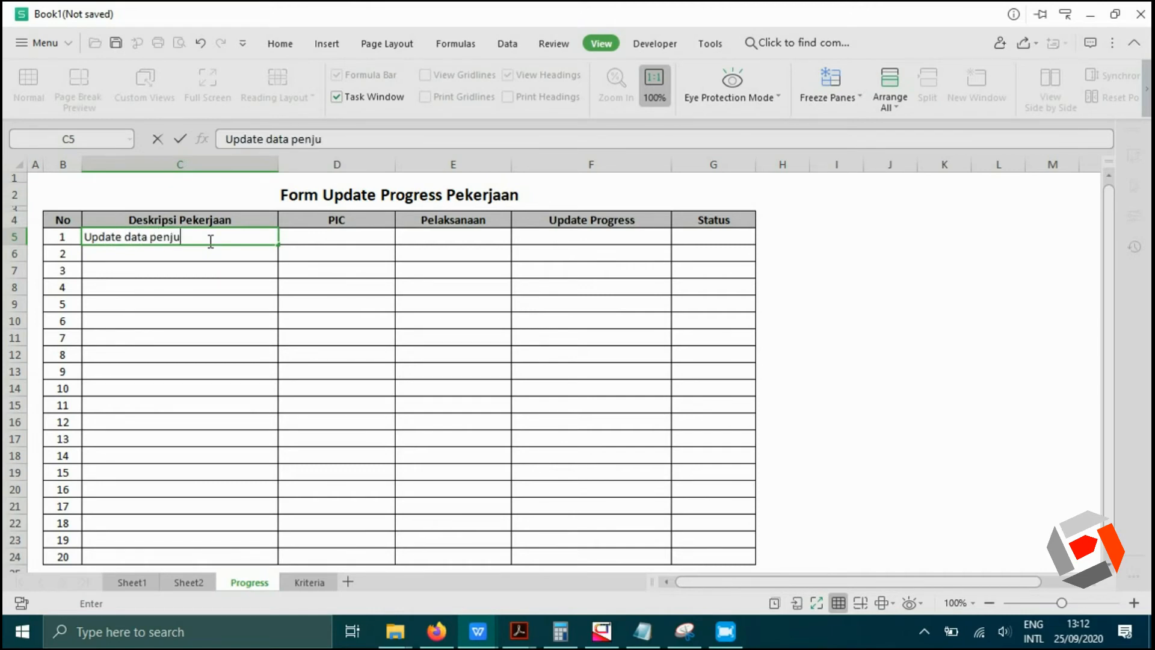
{"action": "type", "text": "alan"}
{"action": "left_click", "coordinate": [245, 361]}
Enter "Update stock gudang" as the second job description in C6.
{"action": "left_click", "coordinate": [181, 251]}
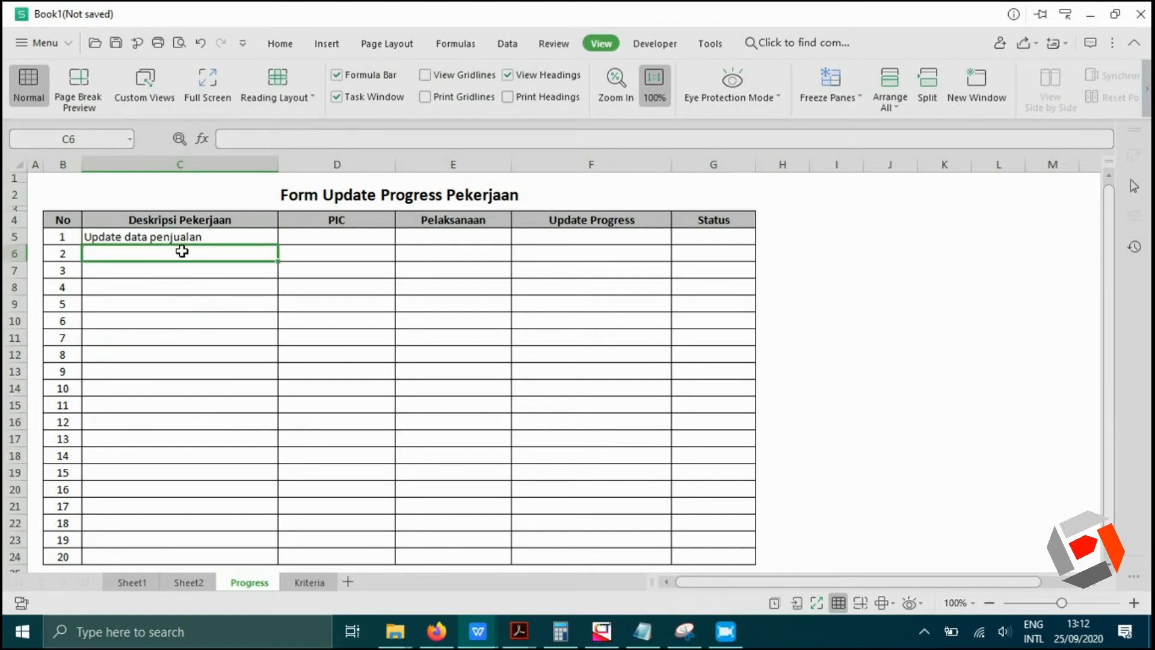
{"action": "type", "text": "Update "}
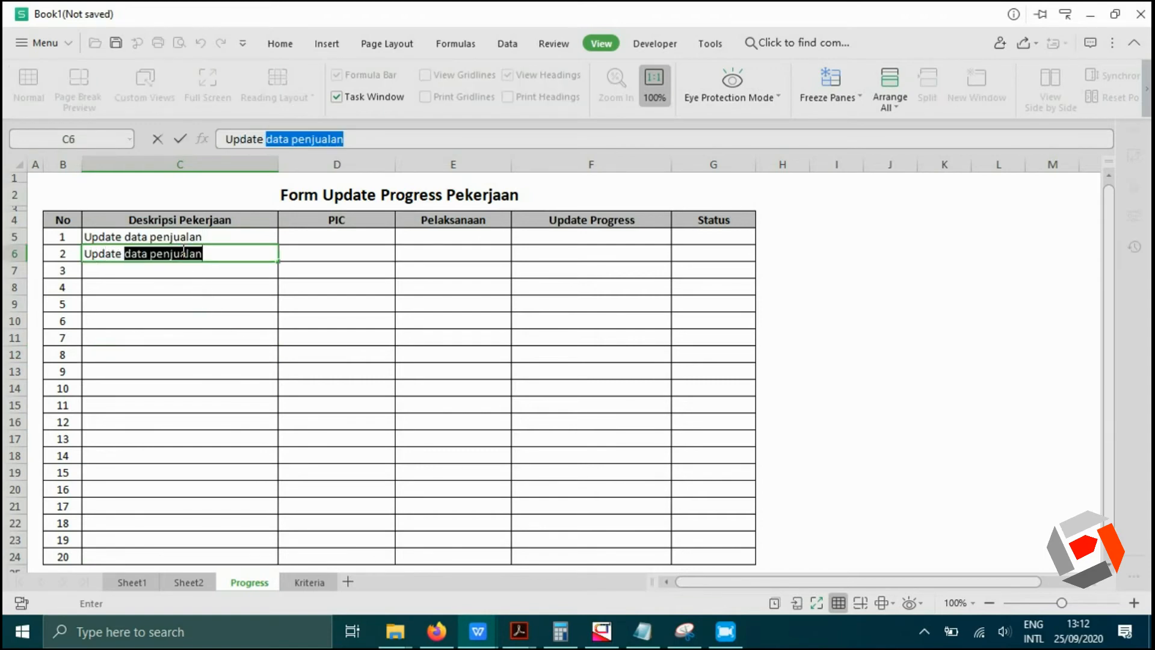
{"action": "type", "text": "stoc"}
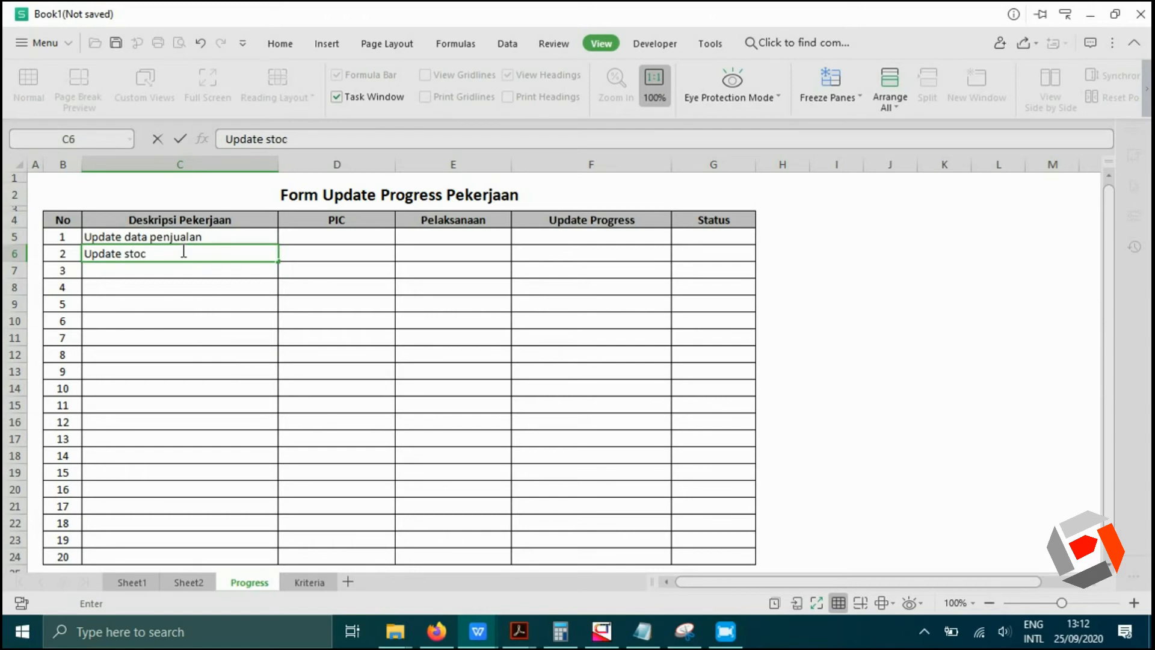
{"action": "type", "text": "k gudang"}
{"action": "left_click", "coordinate": [203, 318]}
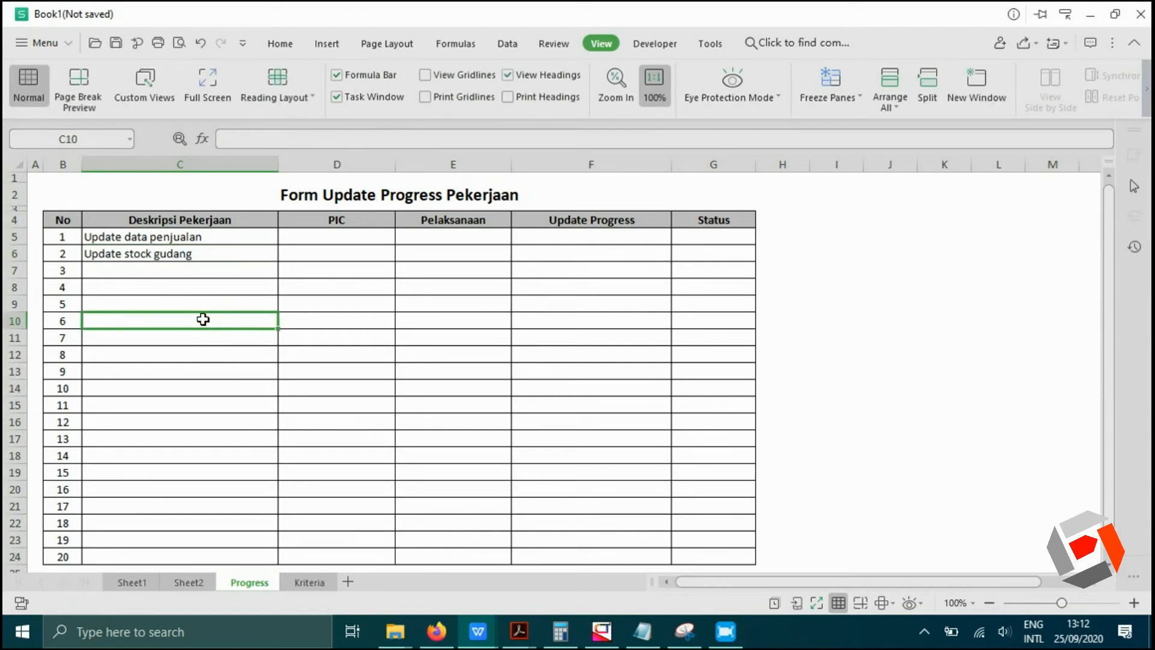
Enter "Pengecekan barang datang" as the third job description in C7.
{"action": "left_click", "coordinate": [182, 275]}
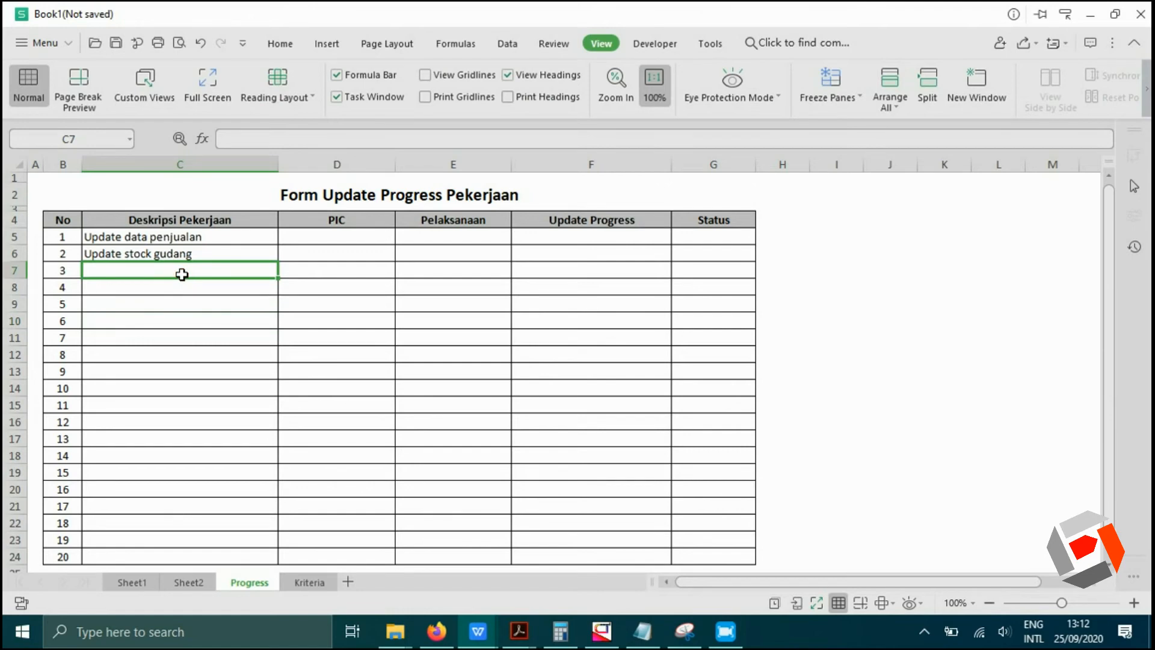
{"action": "type", "text": "Penge"}
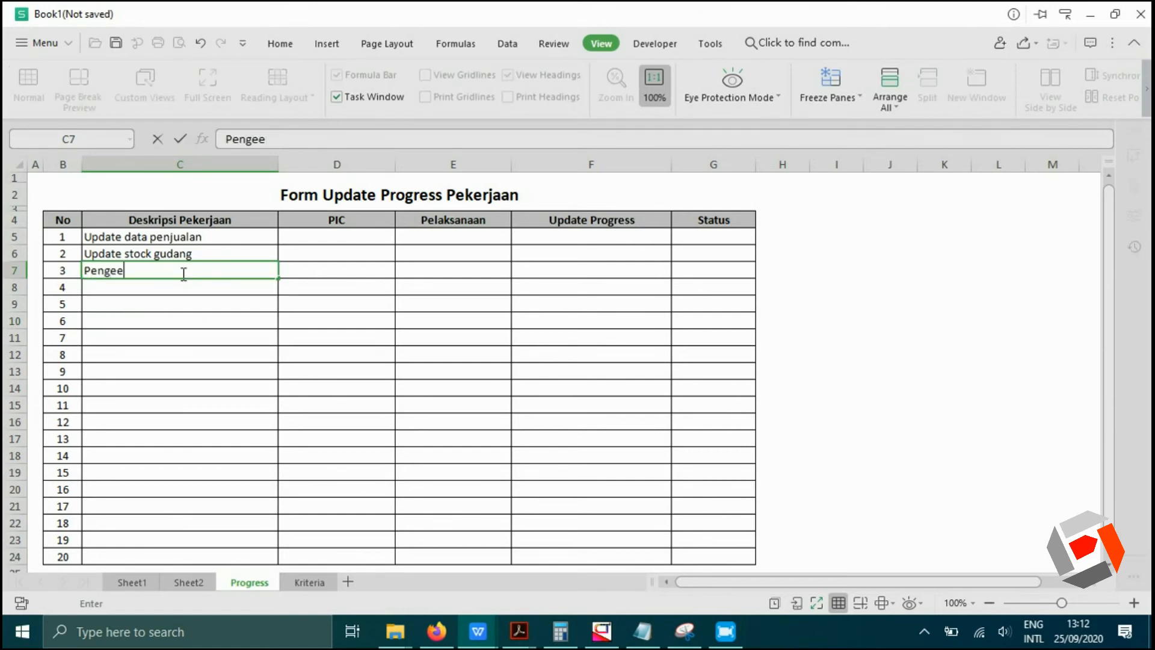
{"action": "type", "text": "cekan barang datang"}
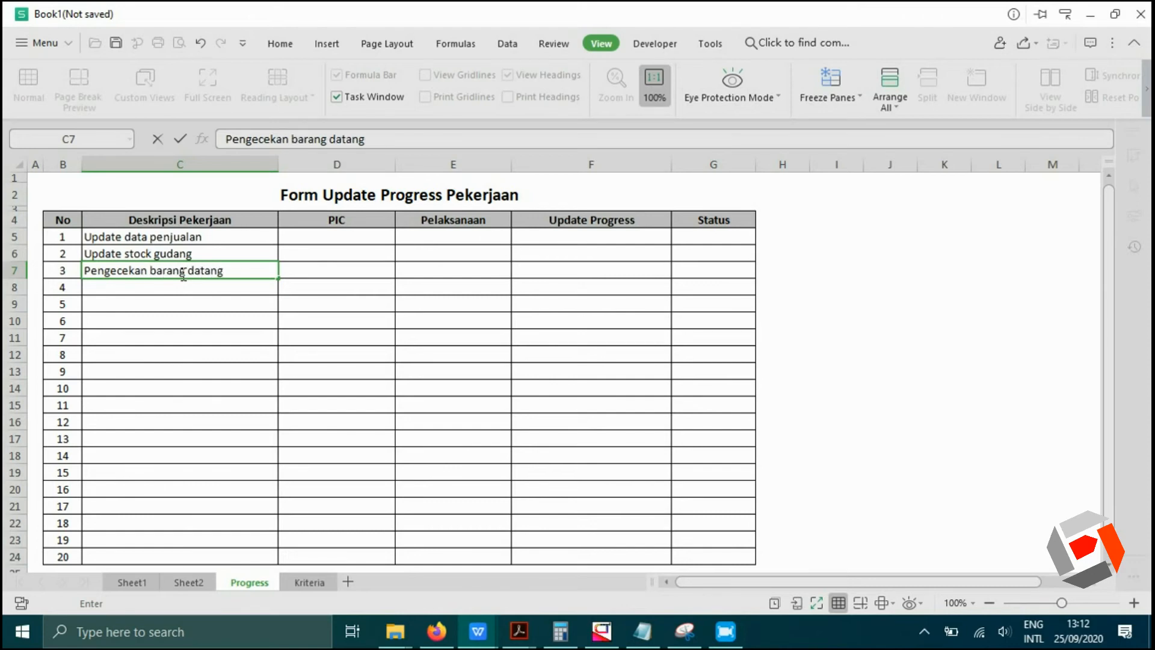
{"action": "left_click", "coordinate": [190, 307]}
{"action": "left_click", "coordinate": [424, 458]}
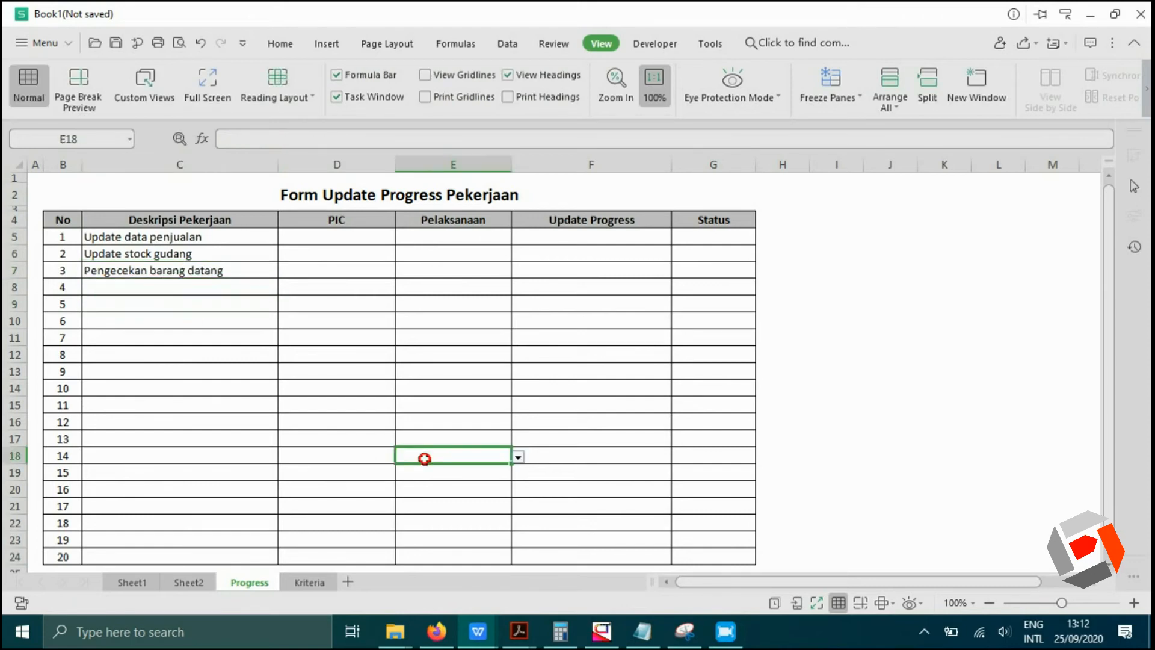
Assign a PIC to the first three jobs, choosing the second, first and seventh listed persons for D5, D6 and D7 respectively.
{"action": "left_click", "coordinate": [346, 240]}
{"action": "left_click", "coordinate": [401, 238]}
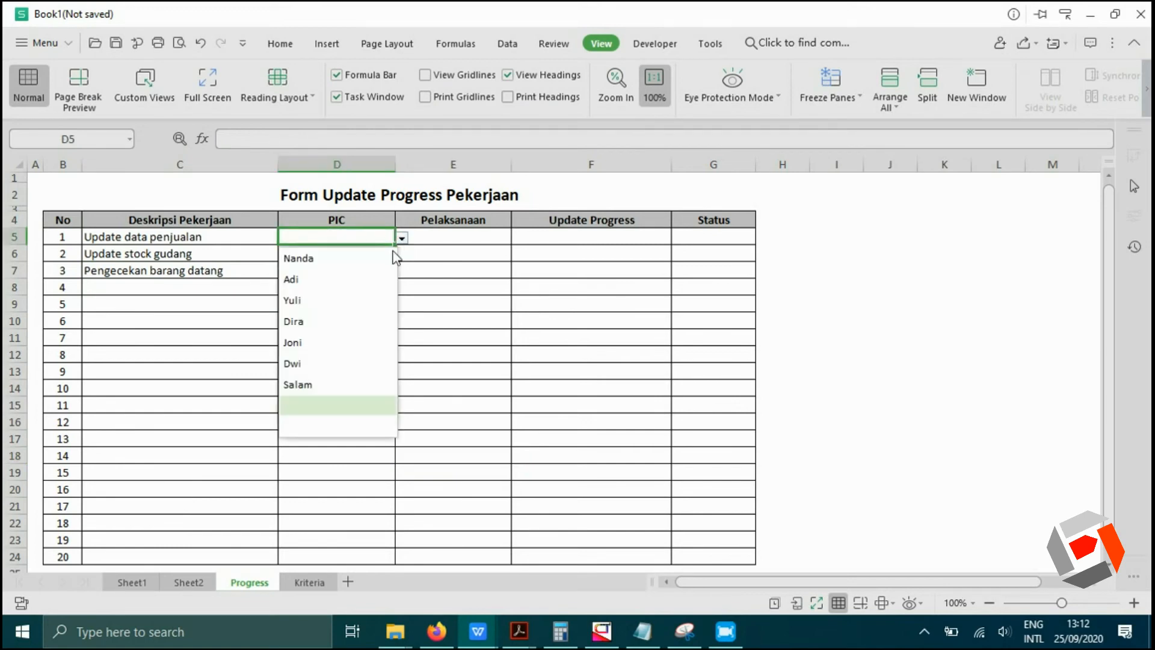
{"action": "left_click", "coordinate": [336, 288]}
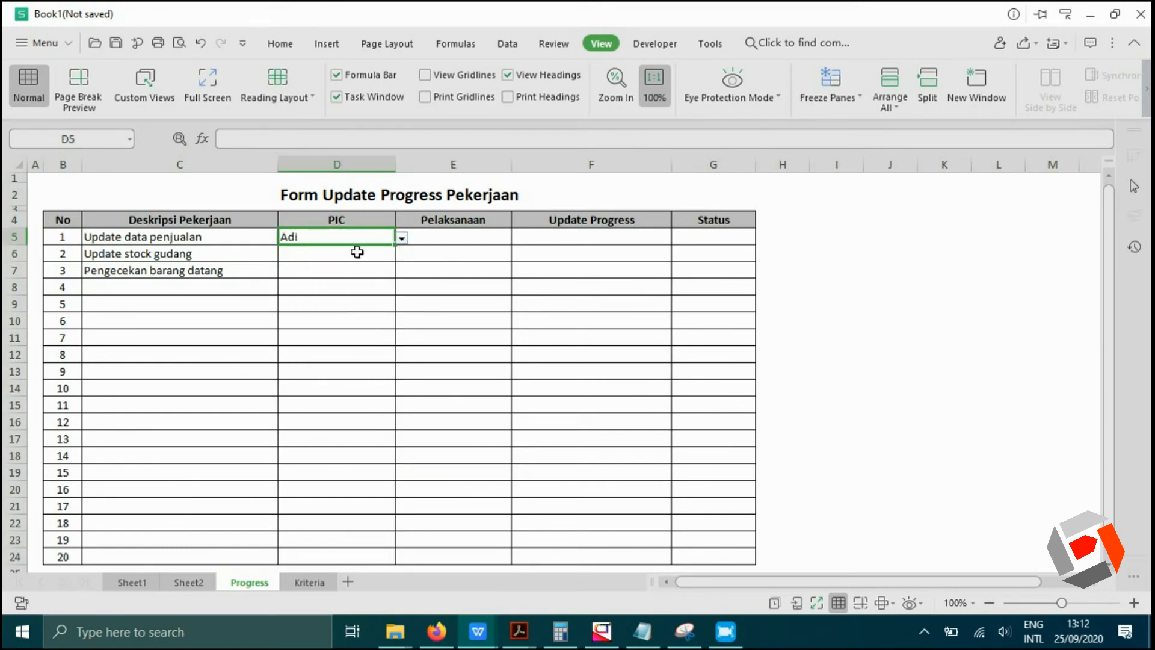
{"action": "left_click", "coordinate": [362, 251]}
{"action": "left_click", "coordinate": [401, 255]}
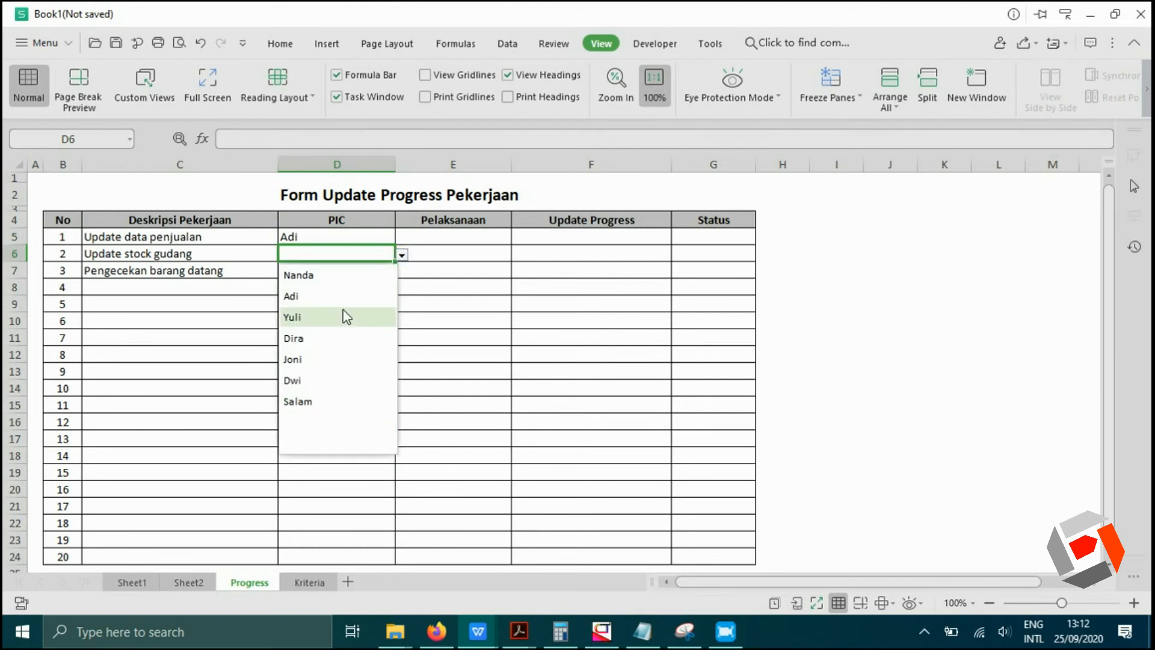
{"action": "left_click", "coordinate": [331, 275]}
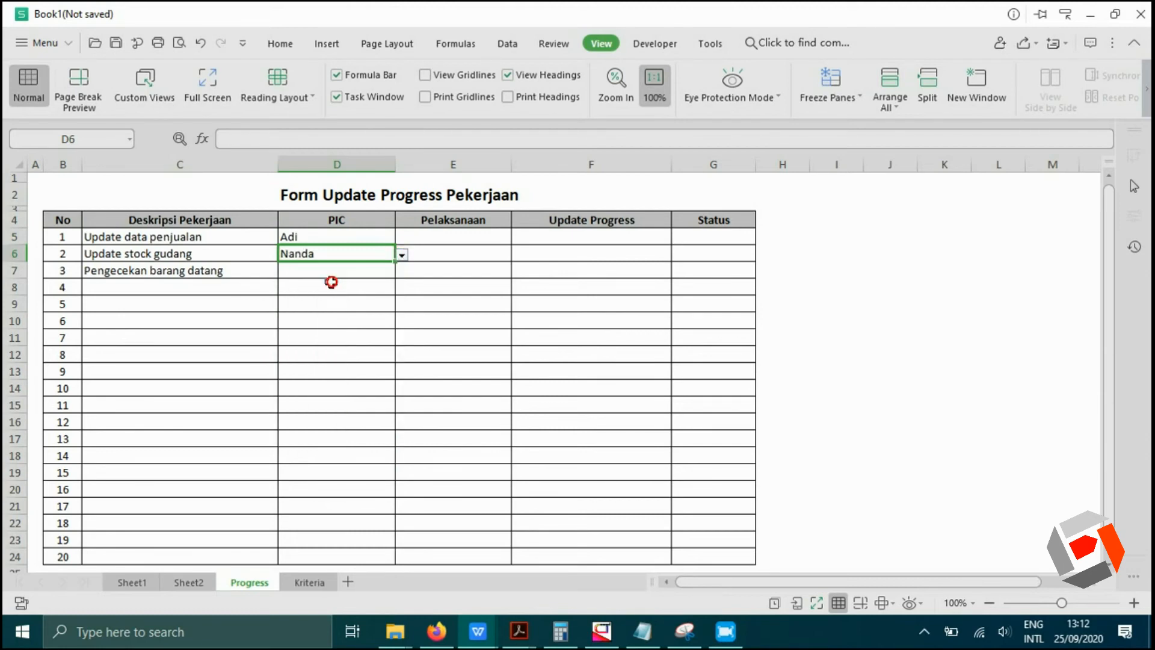
{"action": "left_click", "coordinate": [385, 272]}
{"action": "left_click", "coordinate": [402, 272]}
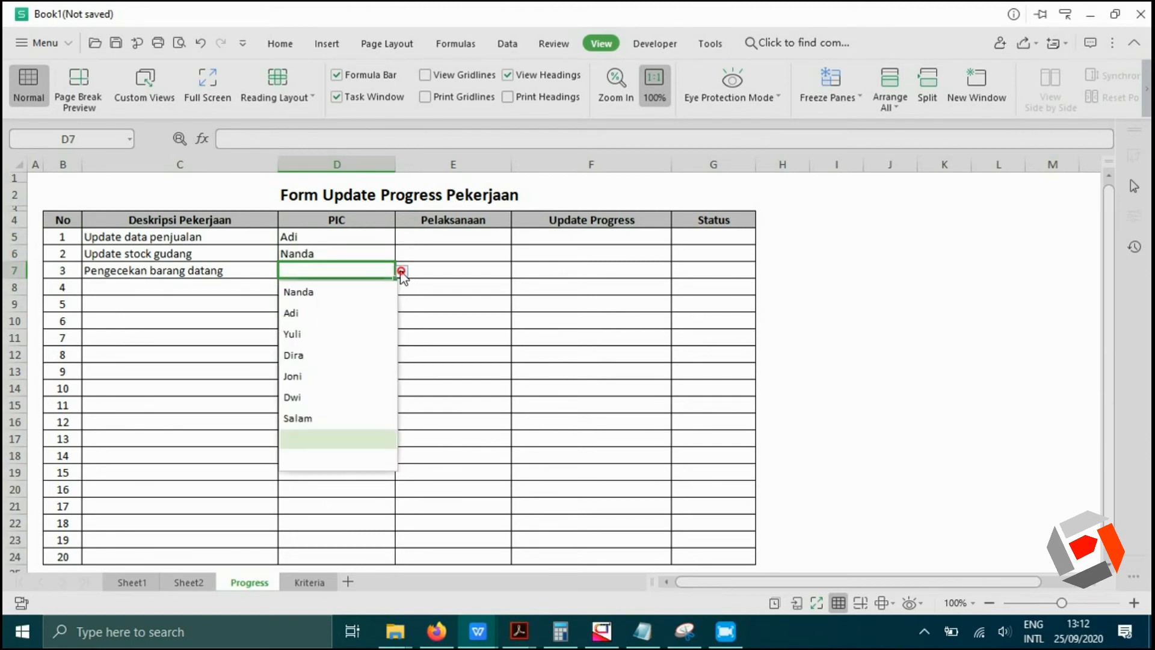
{"action": "left_click", "coordinate": [318, 418]}
{"action": "left_click", "coordinate": [437, 366]}
Choose the Pelaksanaan days from the dropdown lists: Senin in E5, Kamis in E6 and Rabu in E7.
{"action": "left_click", "coordinate": [455, 237]}
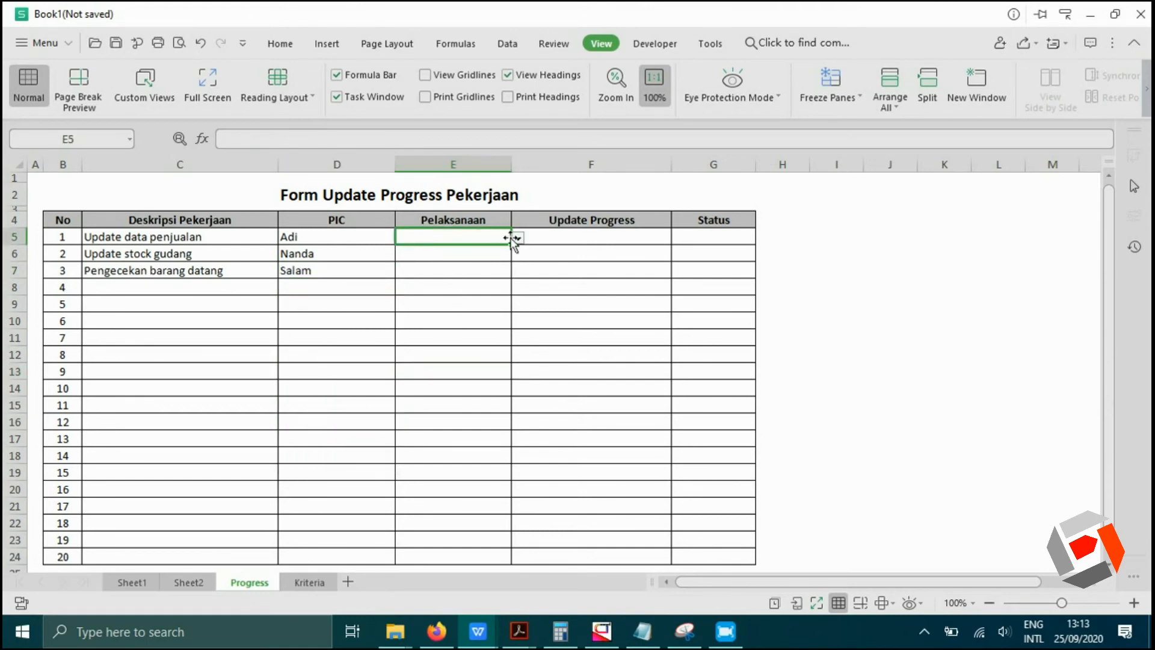
{"action": "left_click", "coordinate": [517, 238]}
{"action": "left_click", "coordinate": [473, 264]}
{"action": "left_click", "coordinate": [482, 253]}
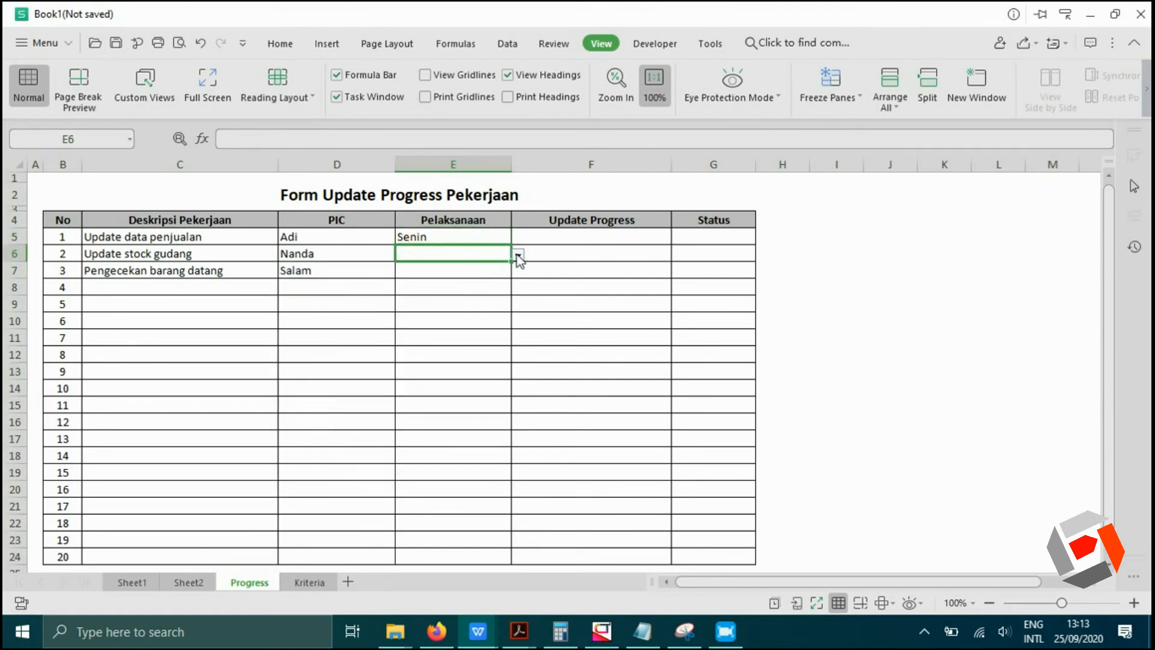
{"action": "left_click", "coordinate": [518, 255]}
{"action": "left_click", "coordinate": [443, 345]}
{"action": "left_click", "coordinate": [487, 271]}
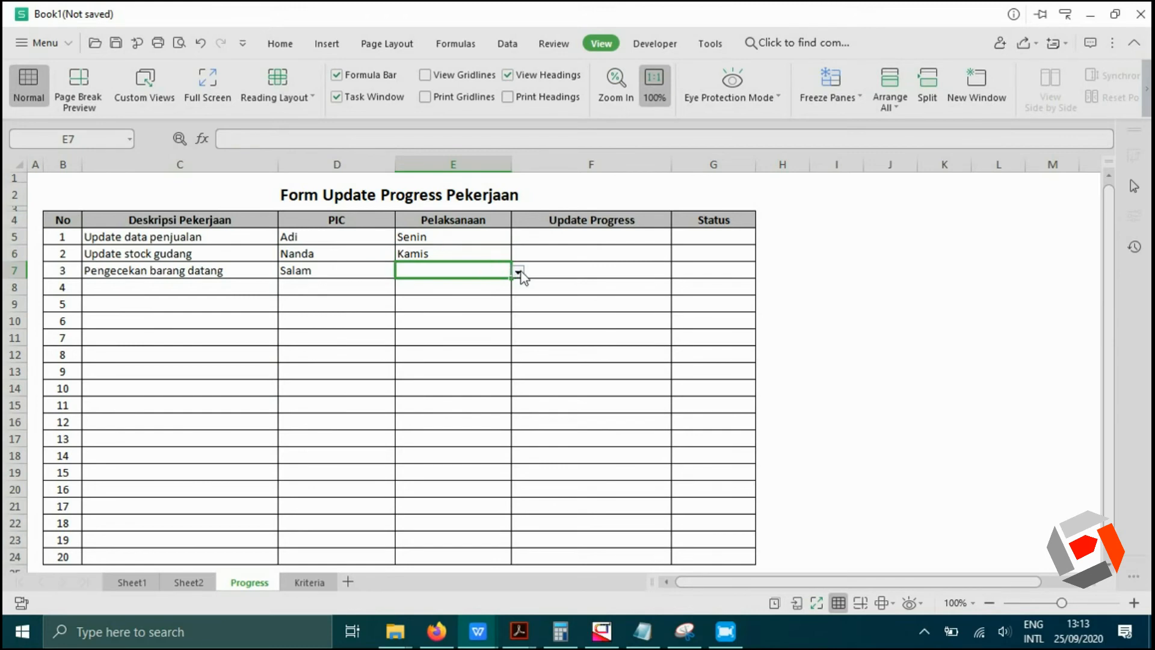
{"action": "left_click", "coordinate": [517, 271]}
{"action": "left_click", "coordinate": [437, 334]}
{"action": "left_click", "coordinate": [569, 317]}
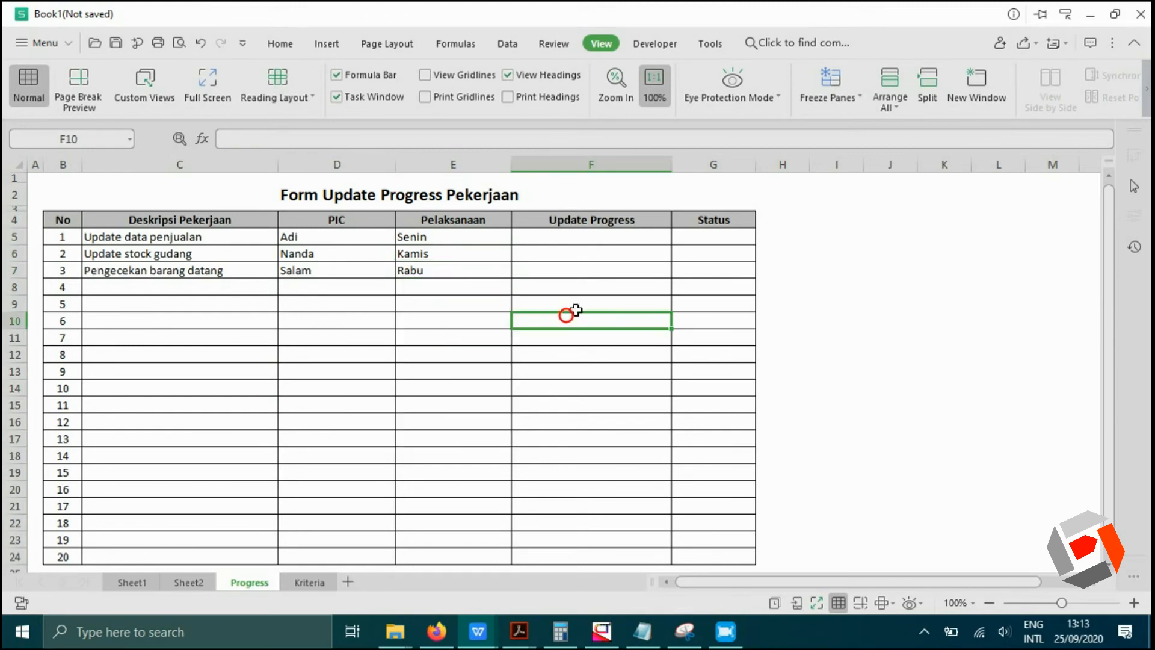
Enter "Proses pengumpulan data" as the Update Progress text for the first job in F5.
{"action": "left_click", "coordinate": [597, 239]}
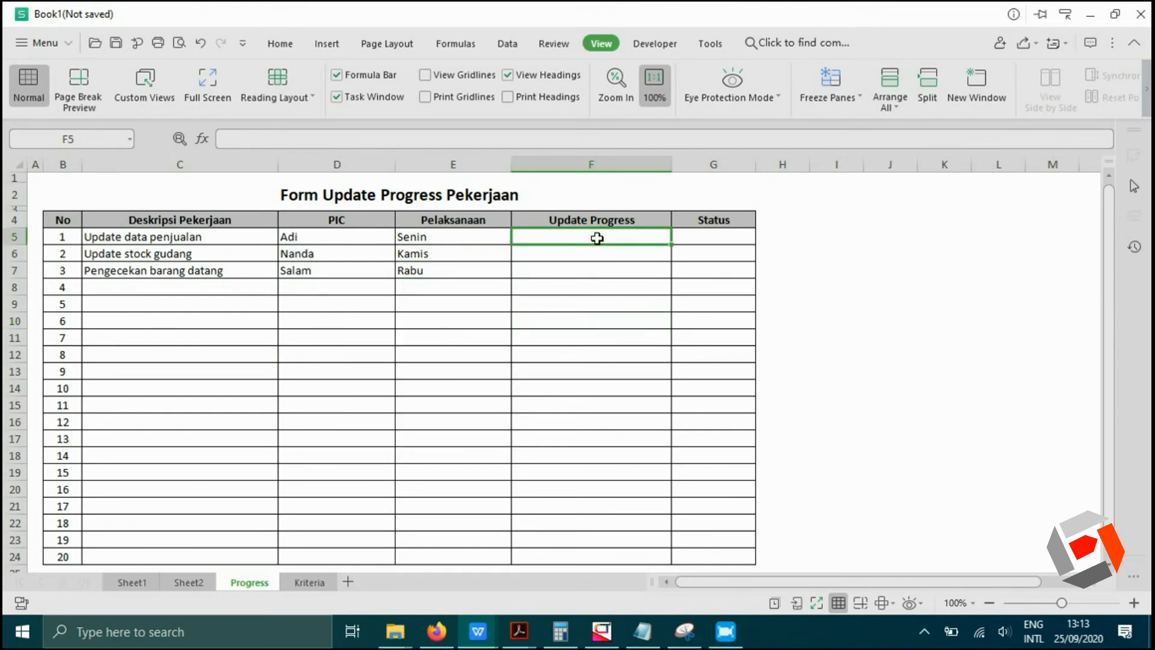
{"action": "type", "text": "Persi"}
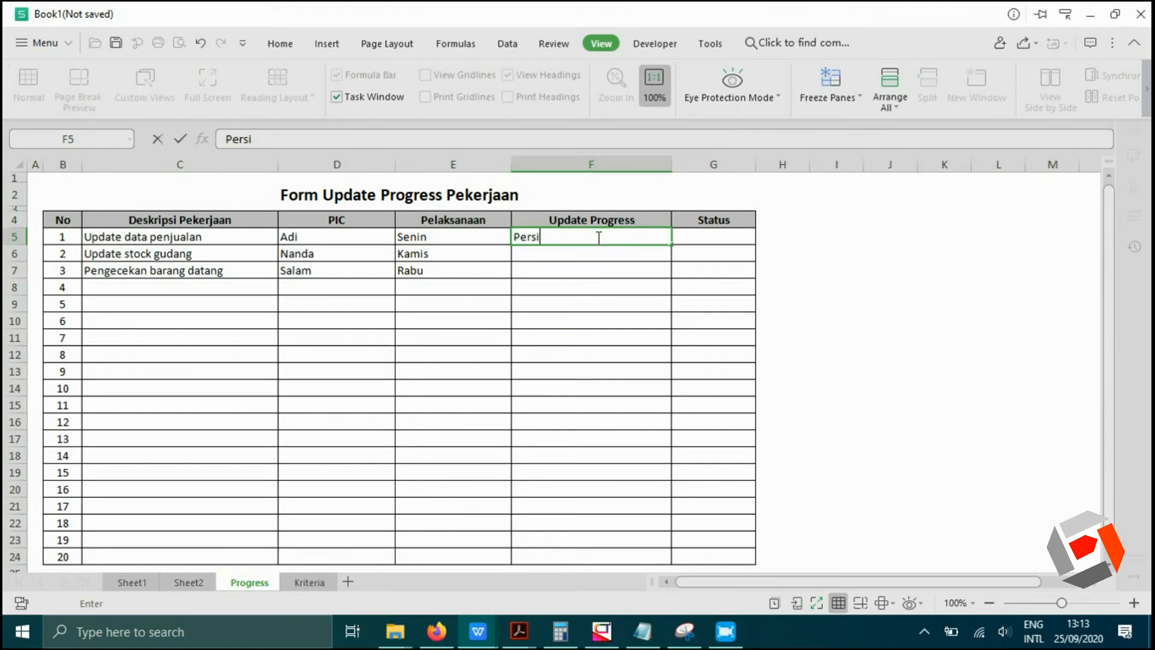
{"action": "type", "text": "apa"}
{"action": "key", "text": "BackSpace"}
{"action": "key", "text": "BackSpace"}
{"action": "key", "text": "BackSpace"}
{"action": "key", "text": "BackSpace"}
{"action": "key", "text": "BackSpace"}
{"action": "type", "text": "roses pengum"}
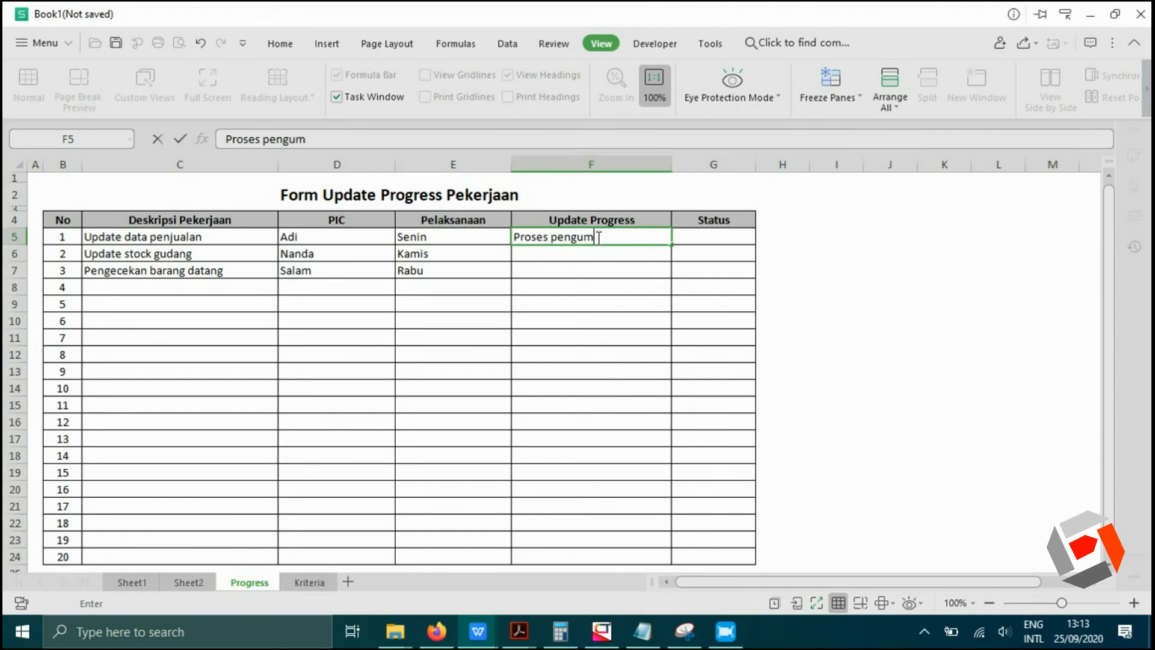
{"action": "type", "text": "pulan dat"}
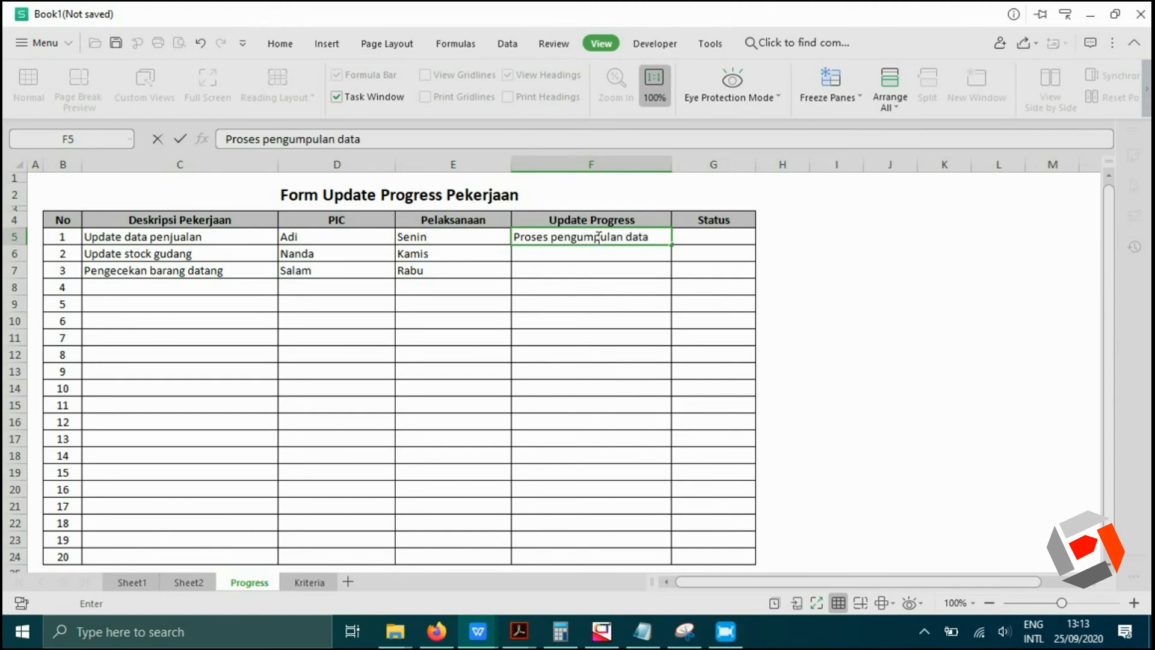
{"action": "type", "text": "a"}
{"action": "left_click", "coordinate": [563, 296]}
{"action": "left_click", "coordinate": [558, 255]}
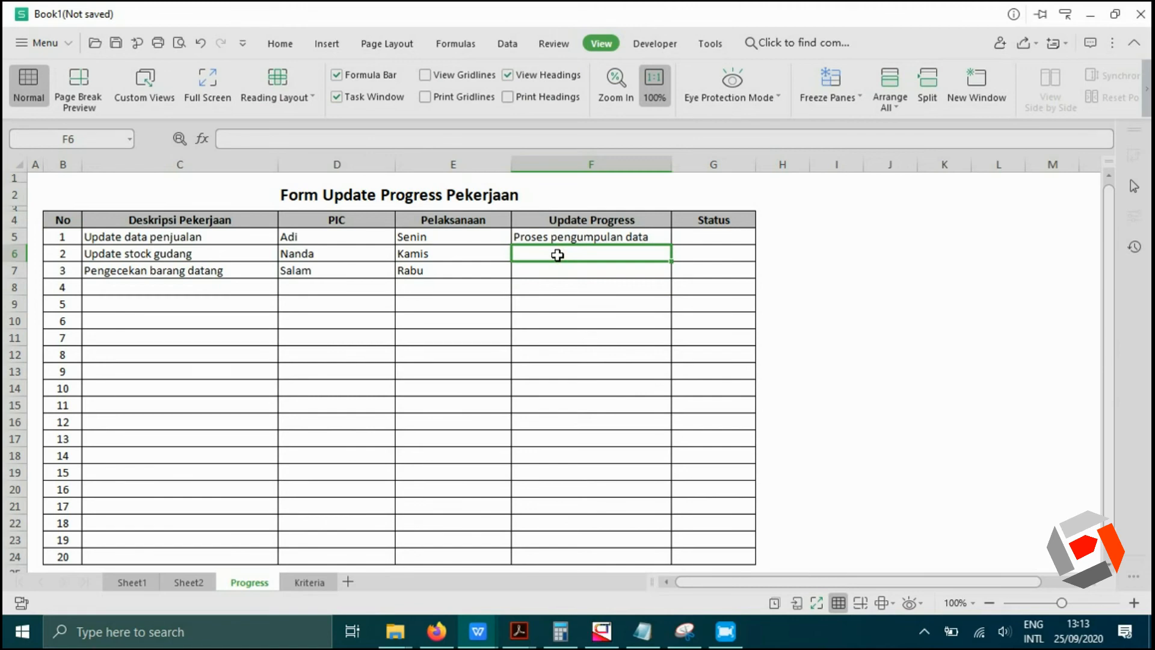
Enter "Laporan sudah selesai" as the Update Progress text for the second job in F6.
{"action": "type", "text": "Laporan"}
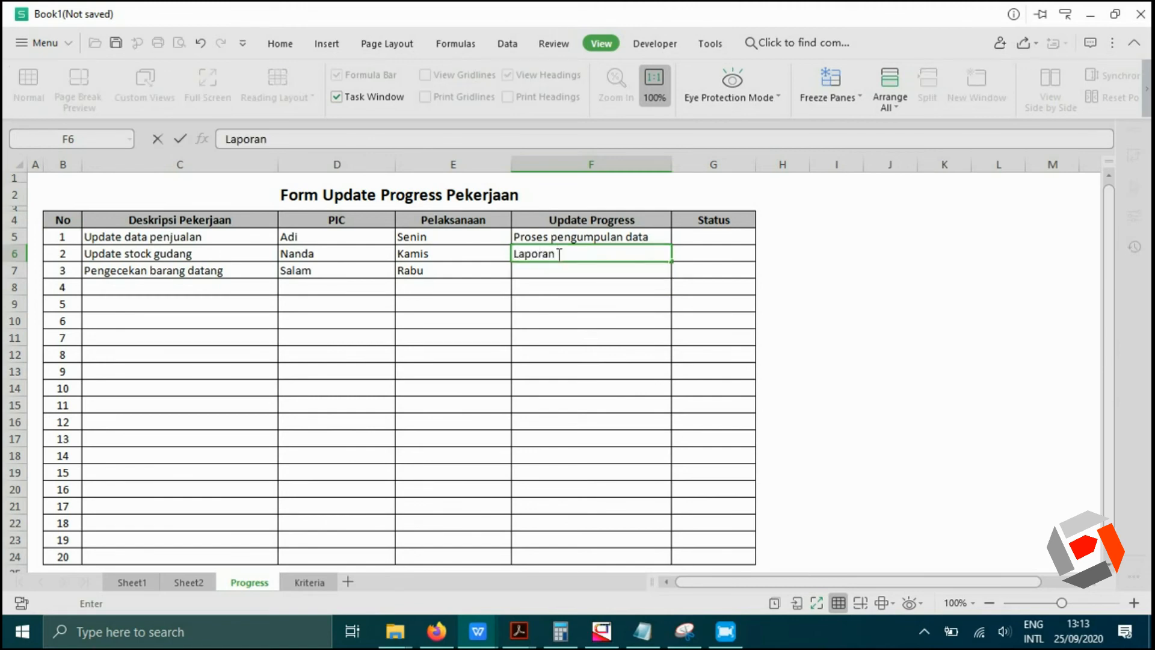
{"action": "type", "text": " sudah selesa"}
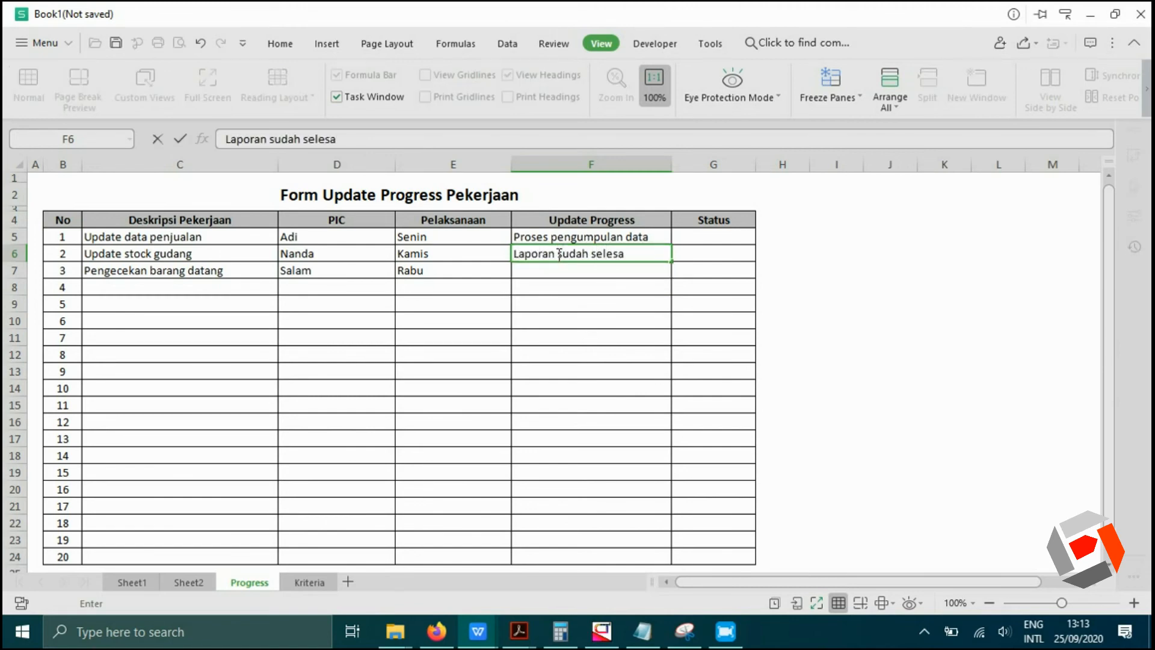
{"action": "type", "text": "i"}
{"action": "left_click", "coordinate": [555, 305]}
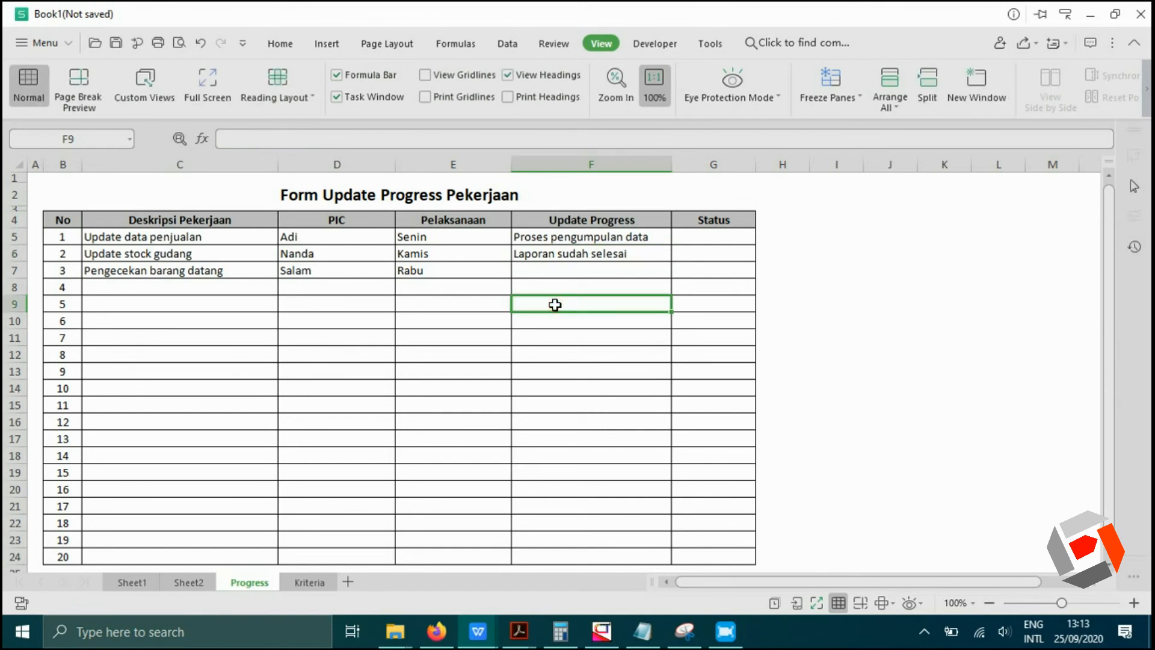
Enter "Proses pengecekan dimensi" as the Update Progress text for the third job in F7.
{"action": "left_click", "coordinate": [550, 275]}
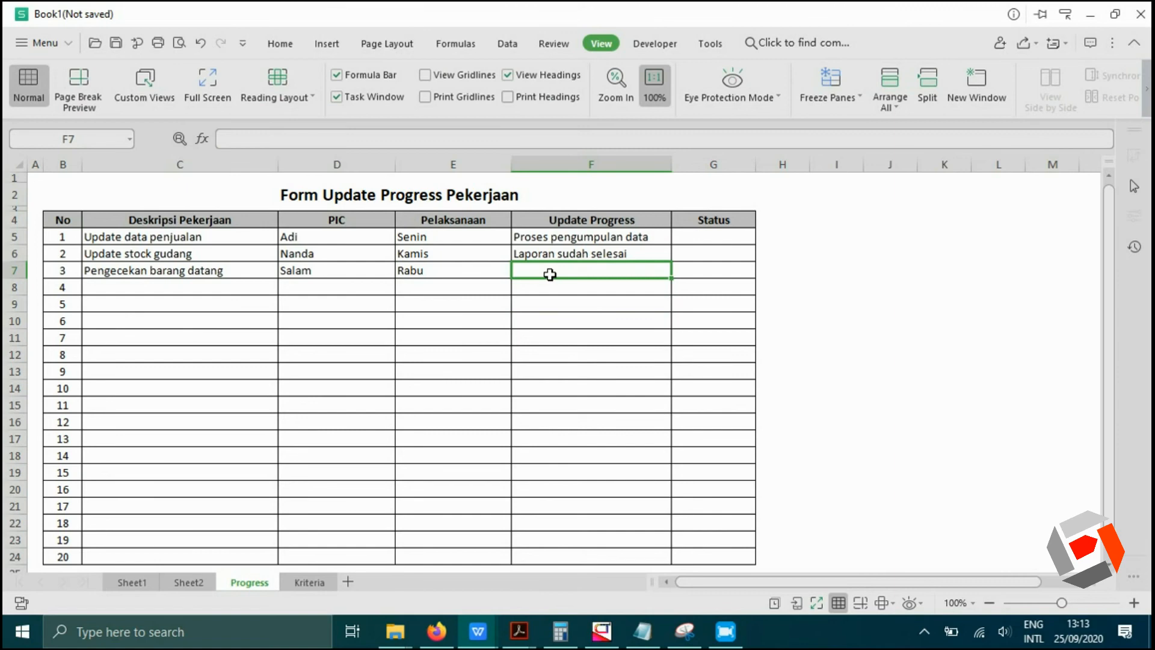
{"action": "type", "text": "P"}
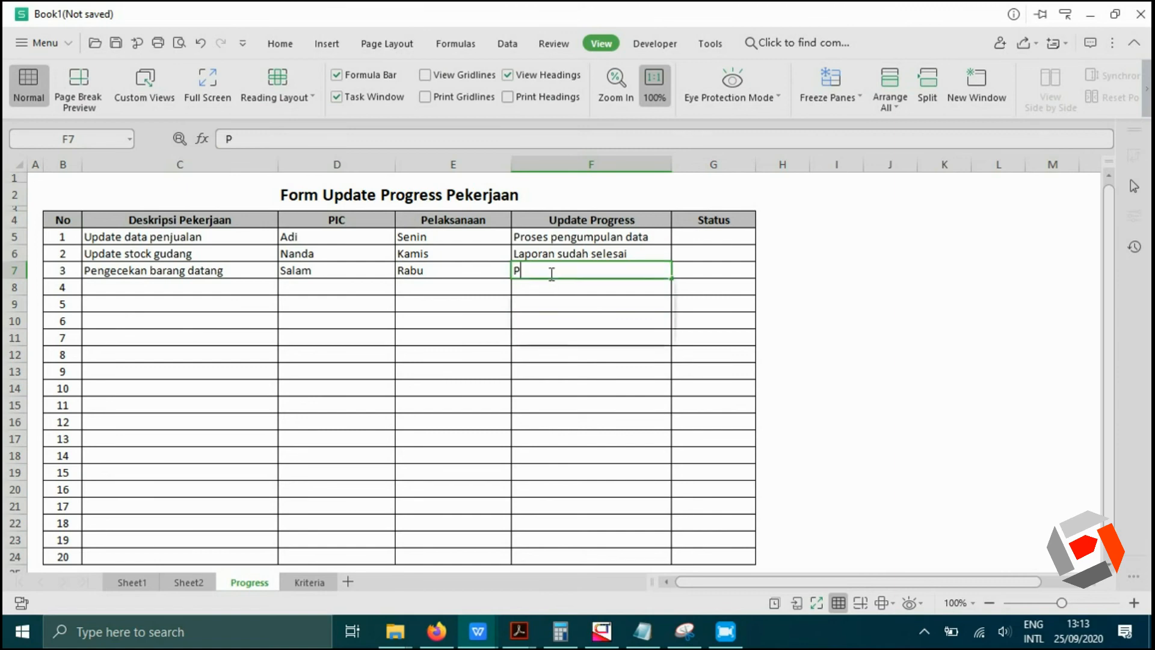
{"action": "type", "text": "roses pengecekan"}
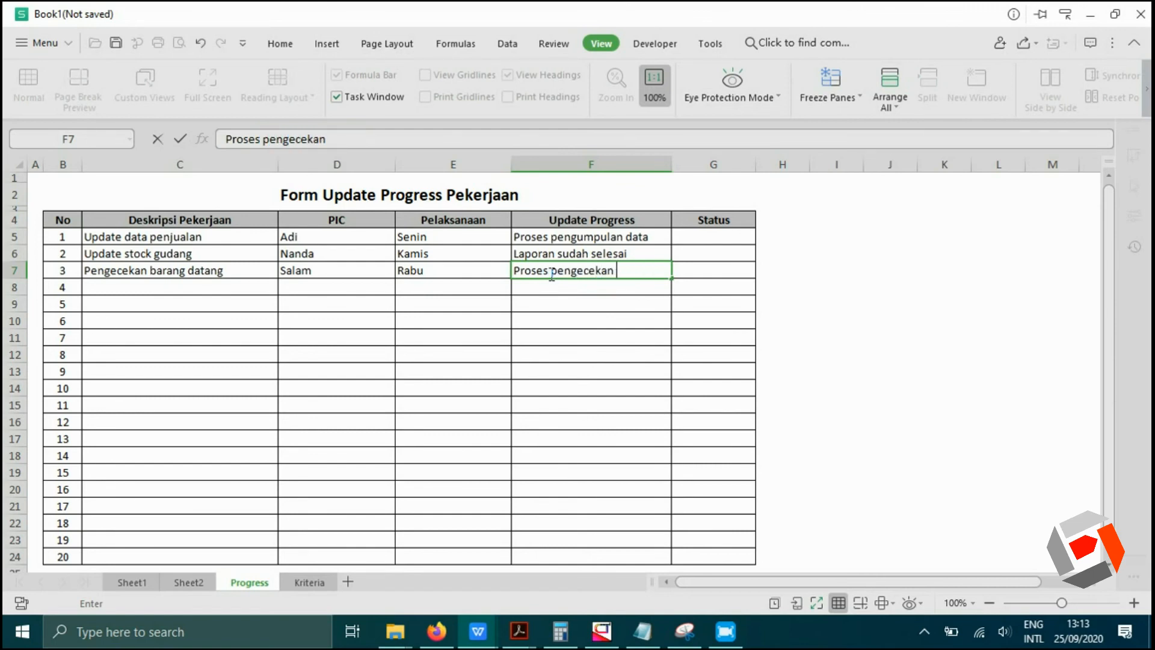
{"action": "type", "text": " dimensi"}
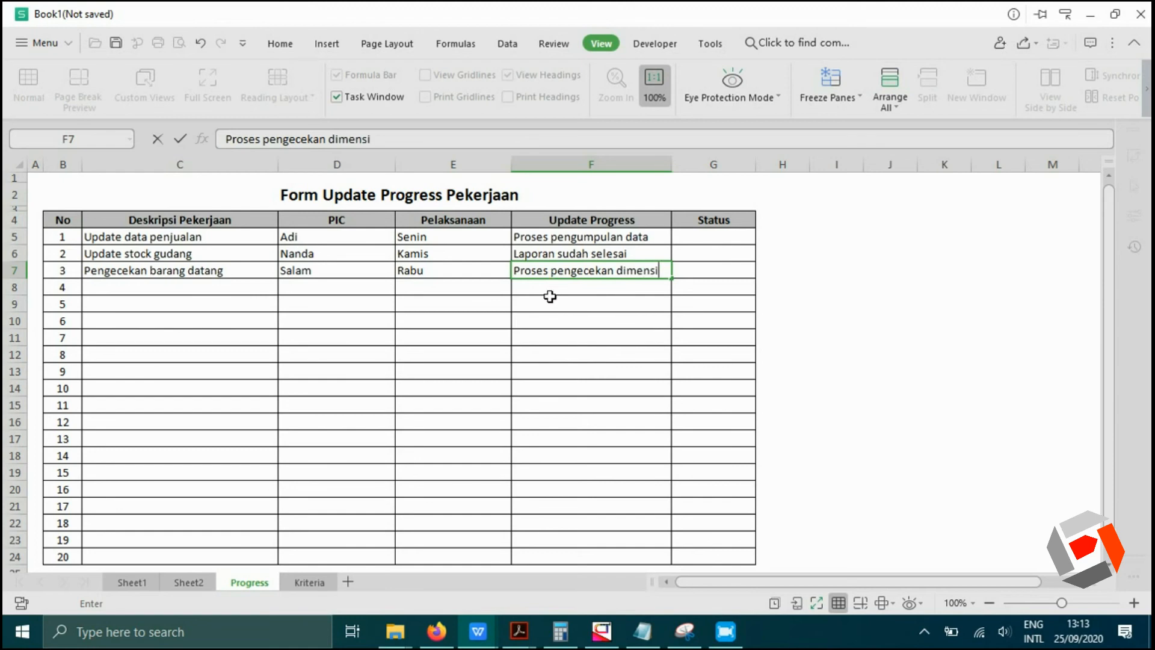
{"action": "left_click", "coordinate": [557, 321]}
{"action": "left_click", "coordinate": [586, 374]}
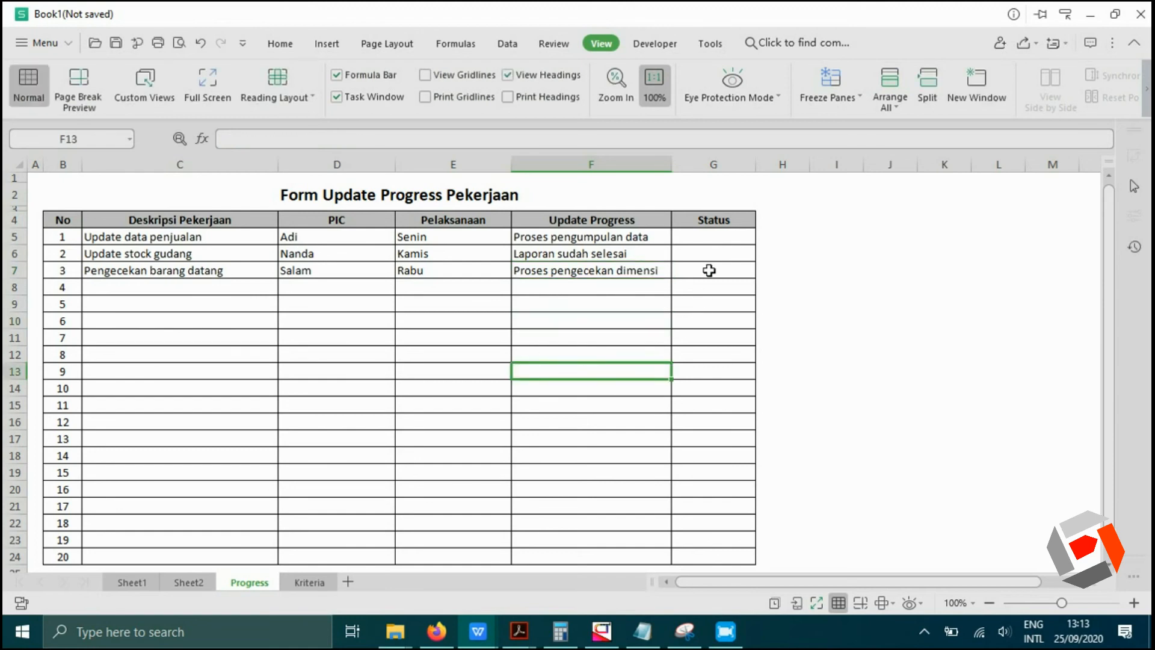
Choose the Status values from the dropdown lists: Persiapan in G5, Selesai in G6 and In Progress in G7.
{"action": "left_click", "coordinate": [711, 240]}
{"action": "left_click", "coordinate": [763, 241]}
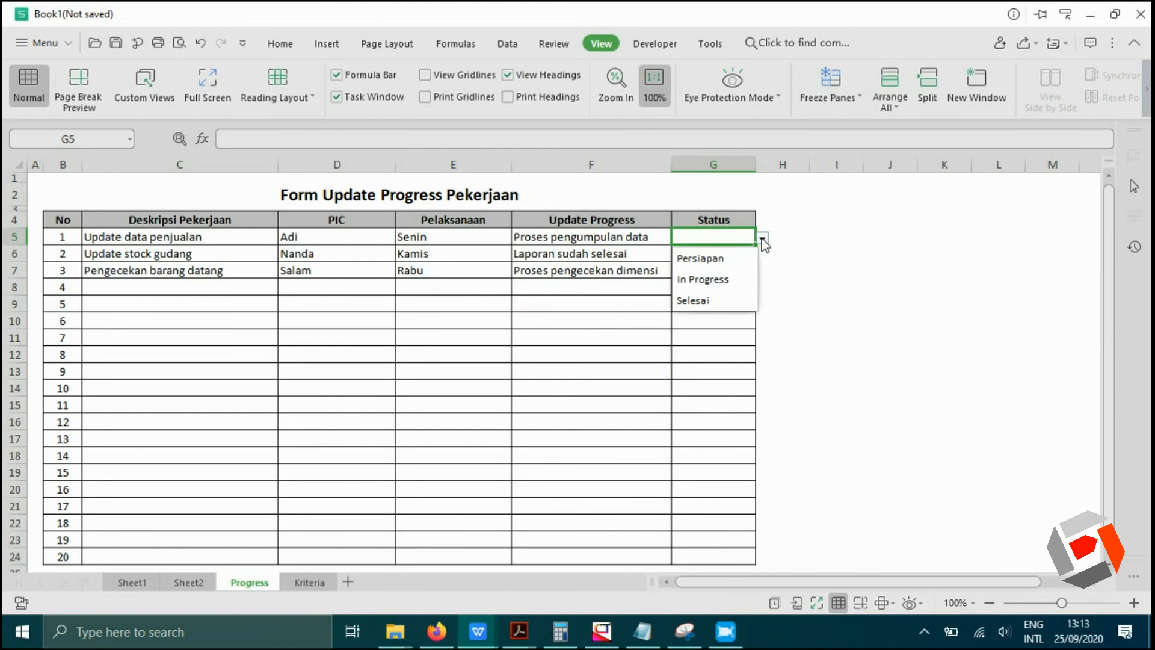
{"action": "left_click", "coordinate": [740, 266]}
{"action": "left_click", "coordinate": [717, 253]}
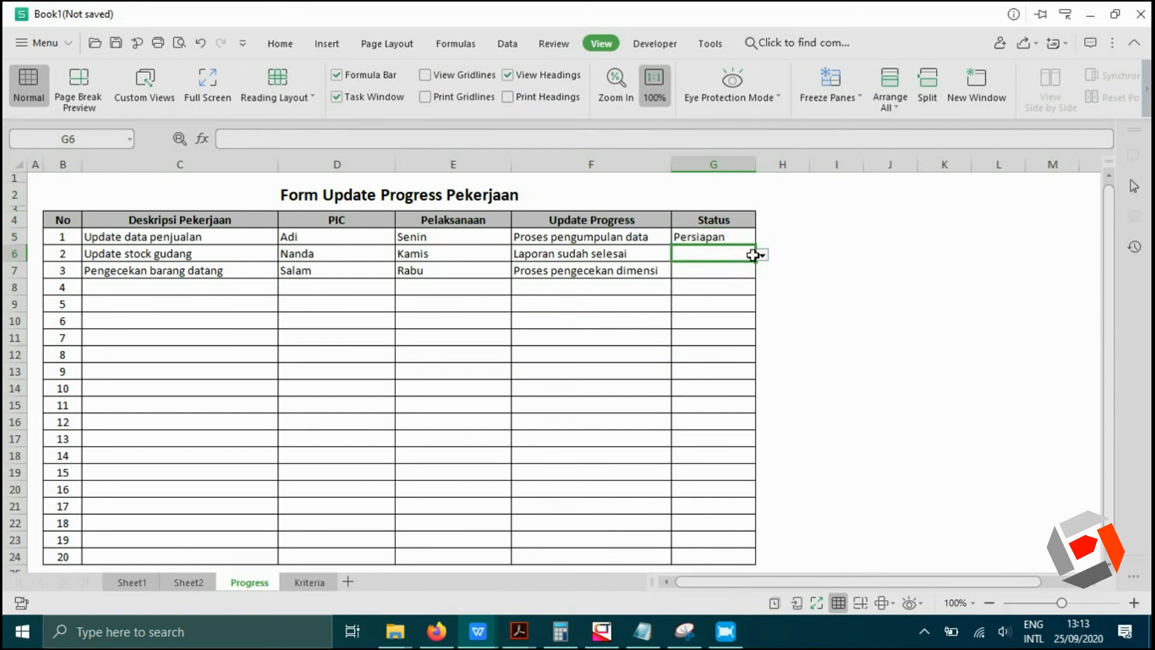
{"action": "left_click", "coordinate": [763, 255]}
{"action": "left_click", "coordinate": [721, 317]}
{"action": "left_click", "coordinate": [722, 271]}
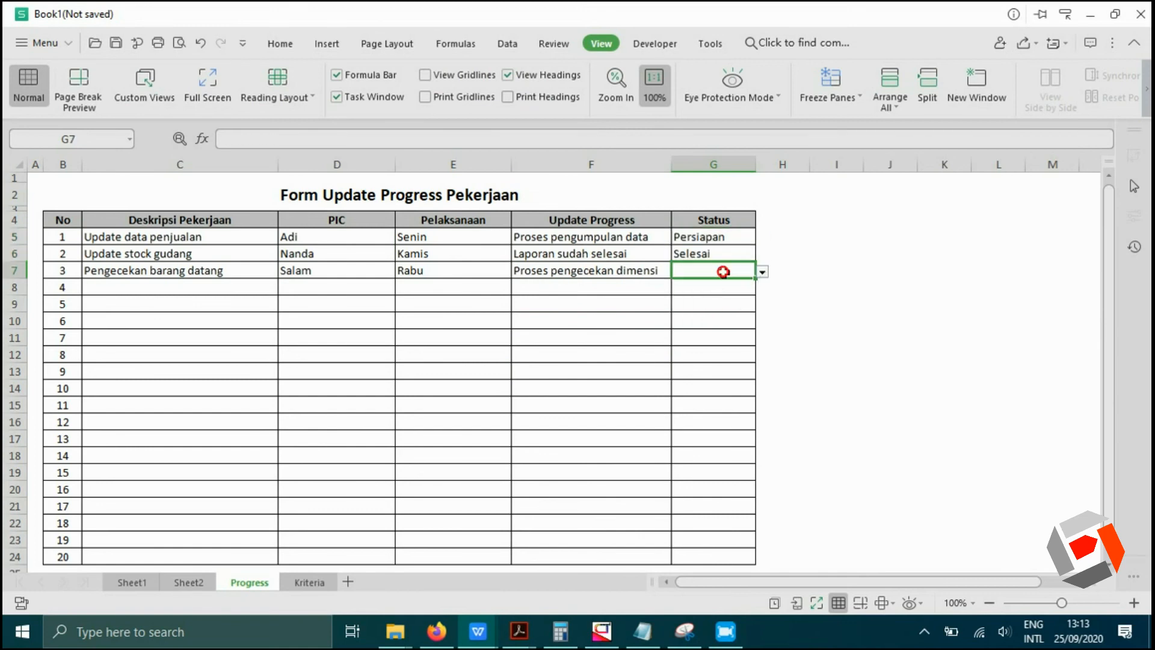
{"action": "left_click", "coordinate": [762, 273]}
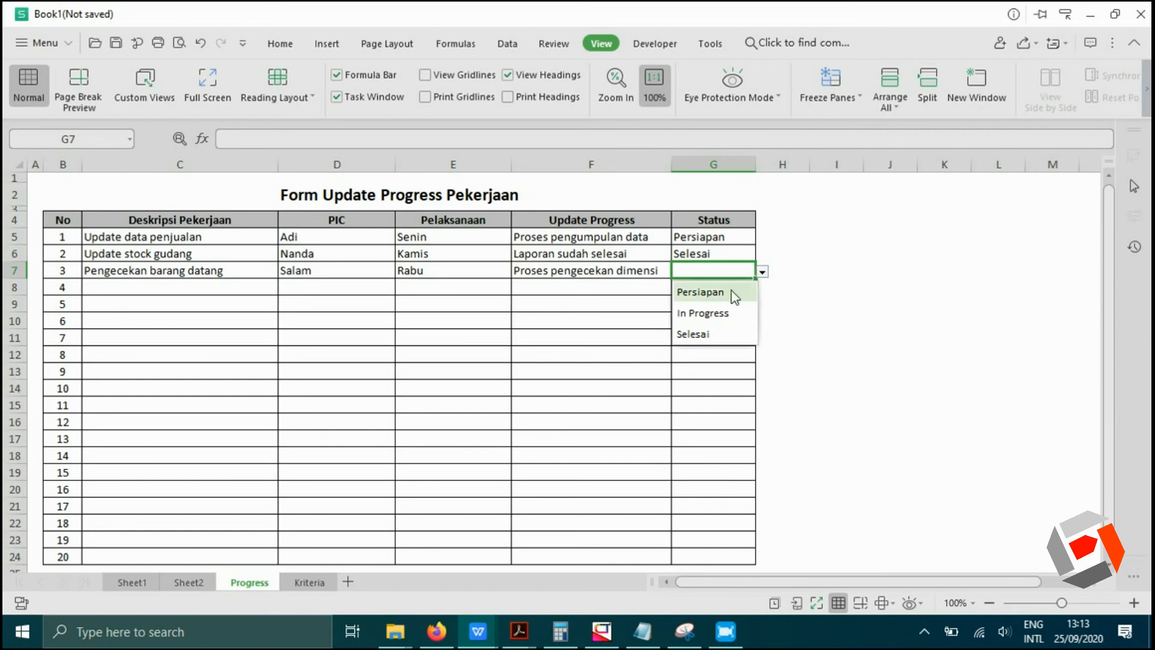
{"action": "left_click", "coordinate": [710, 314]}
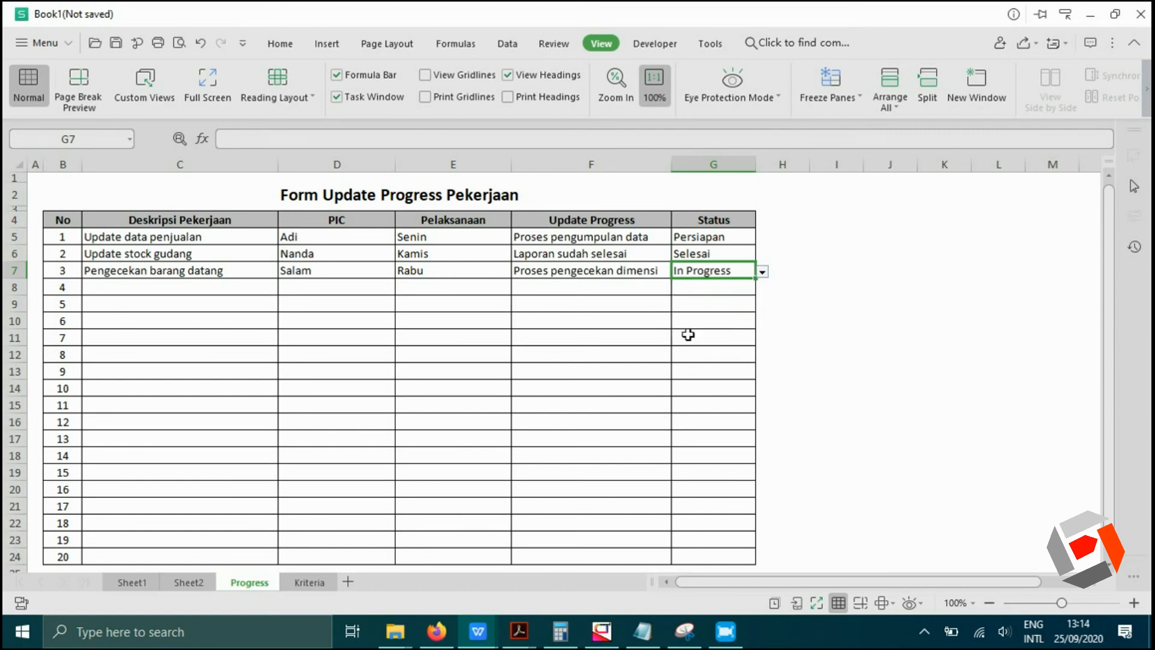
{"action": "left_click", "coordinate": [613, 370]}
{"action": "left_click", "coordinate": [838, 376]}
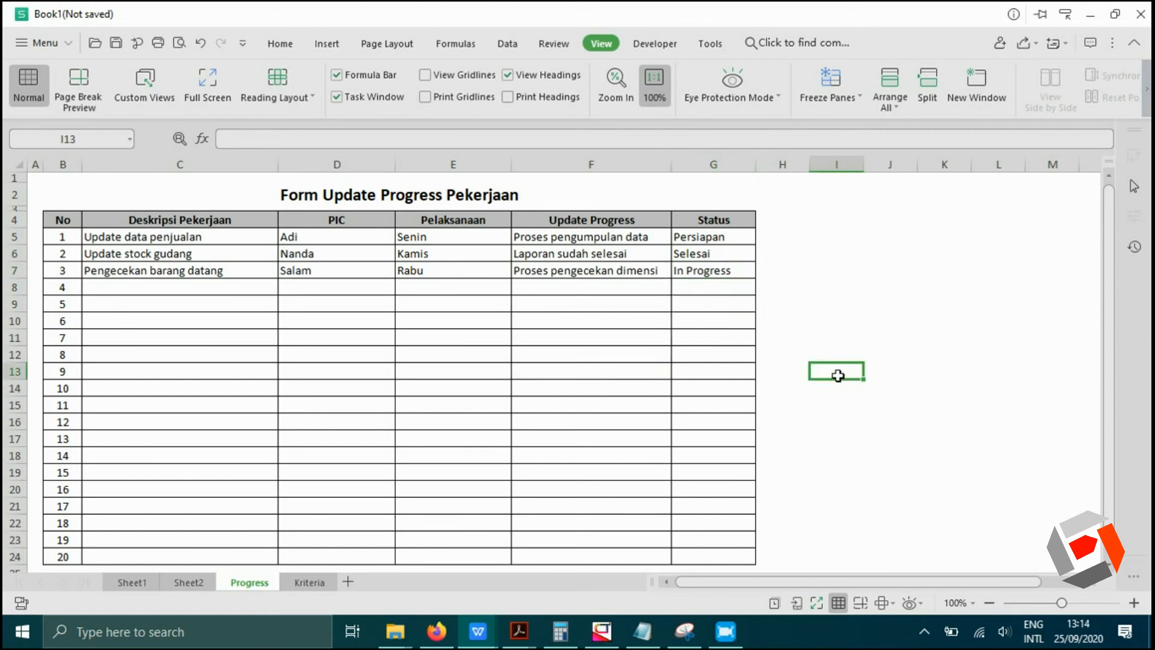
Enter the note "Selesai, form rapat sederhanan simple dan informatif, selamat mencoba" in J11 beside the table.
{"action": "left_click", "coordinate": [868, 332]}
{"action": "type", "text": "Se"}
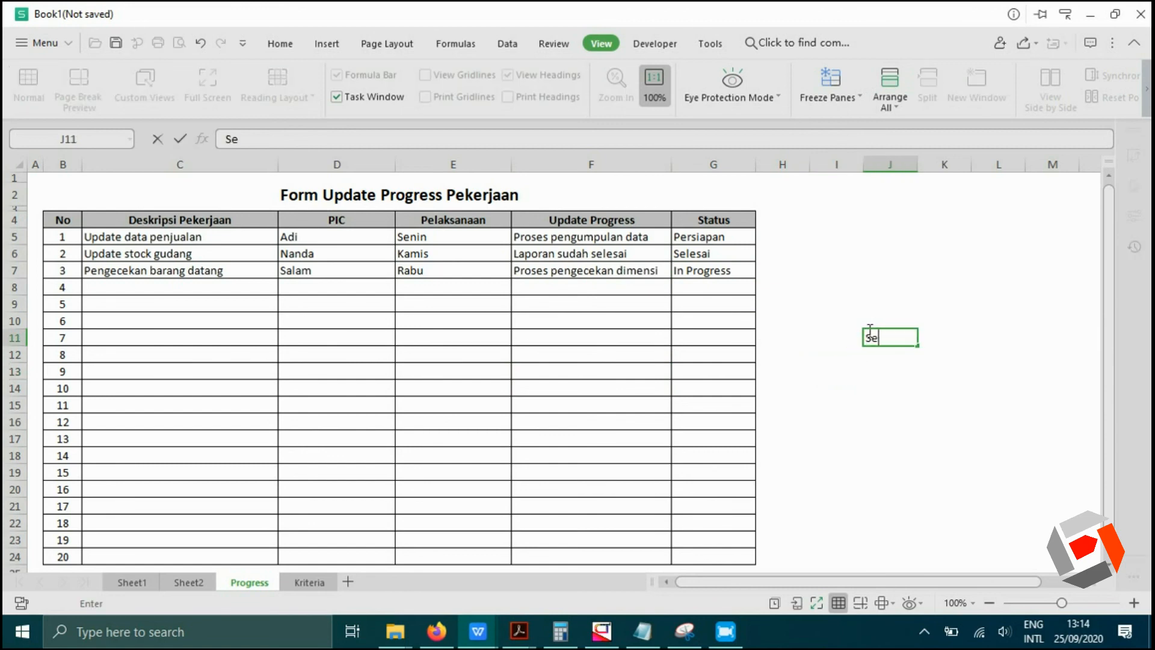
{"action": "type", "text": "lesai, form rapat"}
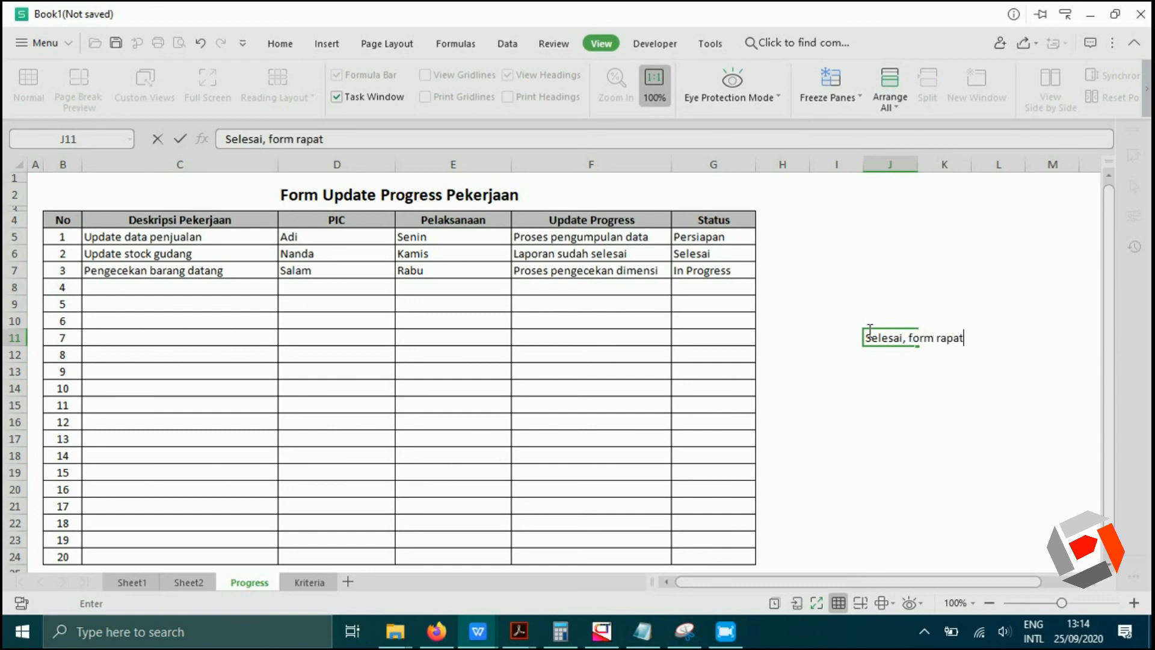
{"action": "type", "text": " sederhanan"}
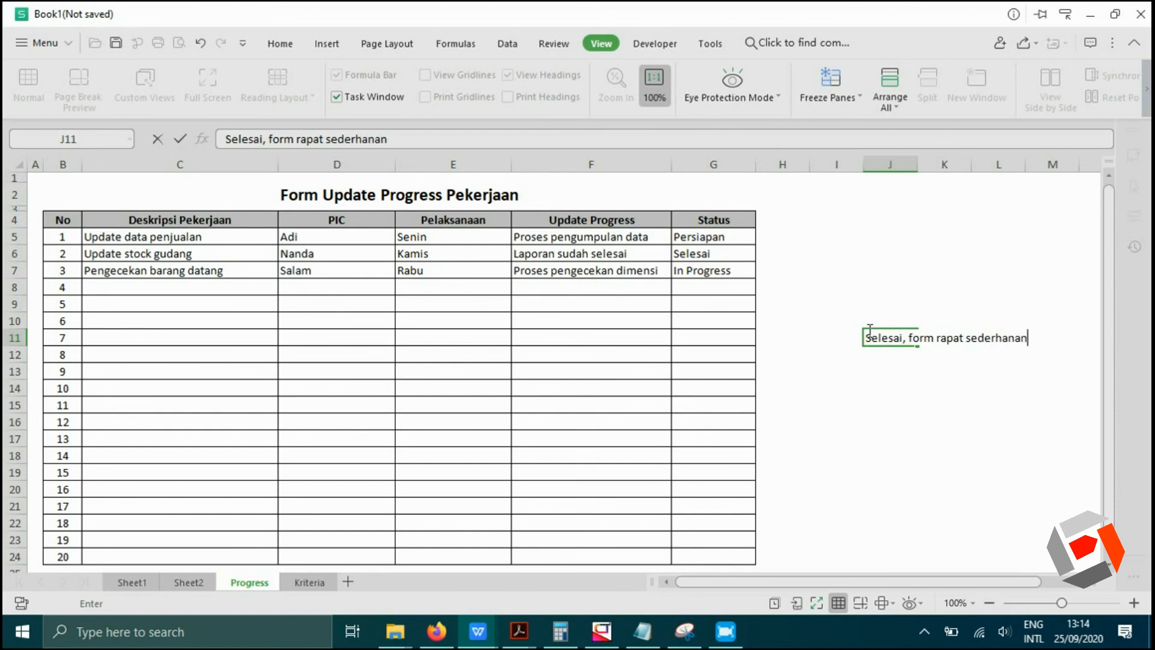
{"action": "type", "text": " simple dan "}
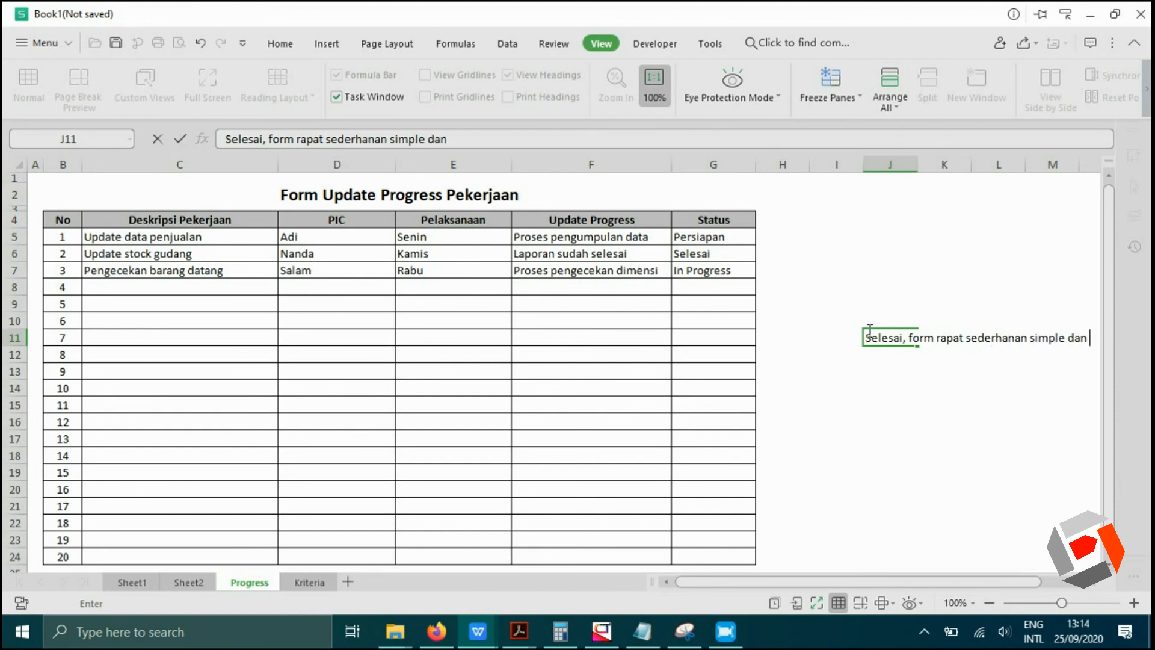
{"action": "type", "text": "informatif"}
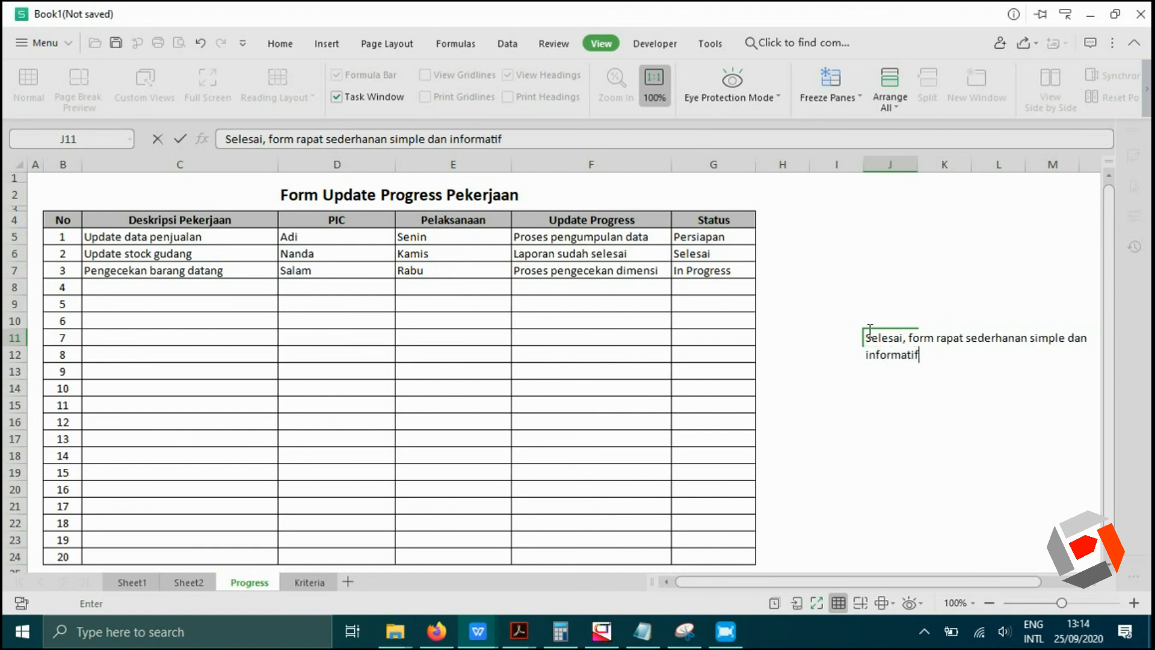
{"action": "type", "text": ", selamat"}
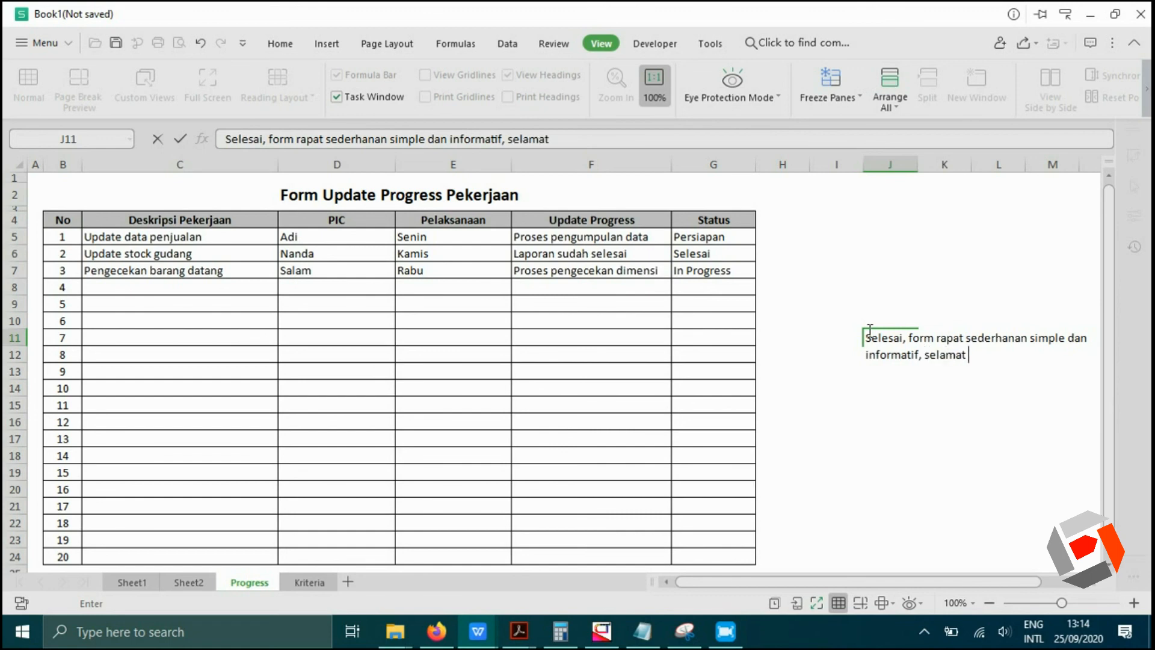
{"action": "type", "text": " mencoba"}
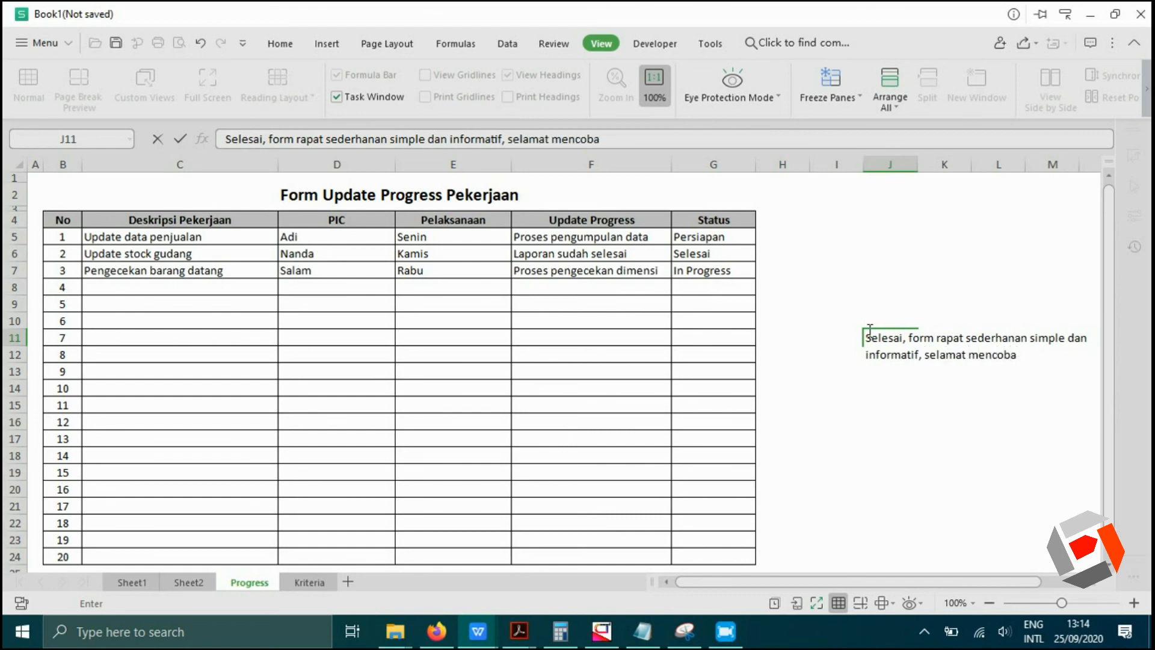
{"action": "left_click", "coordinate": [935, 433]}
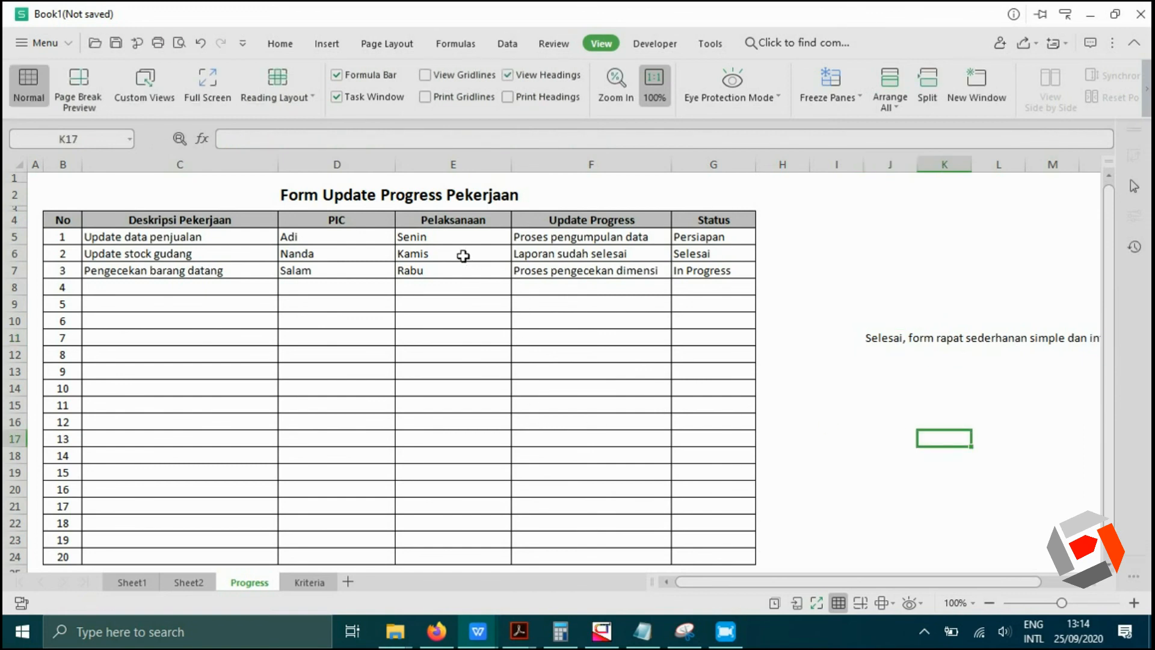
Open the list of Pelaksanaan days for the fourth job in E8.
{"action": "left_click", "coordinate": [478, 288]}
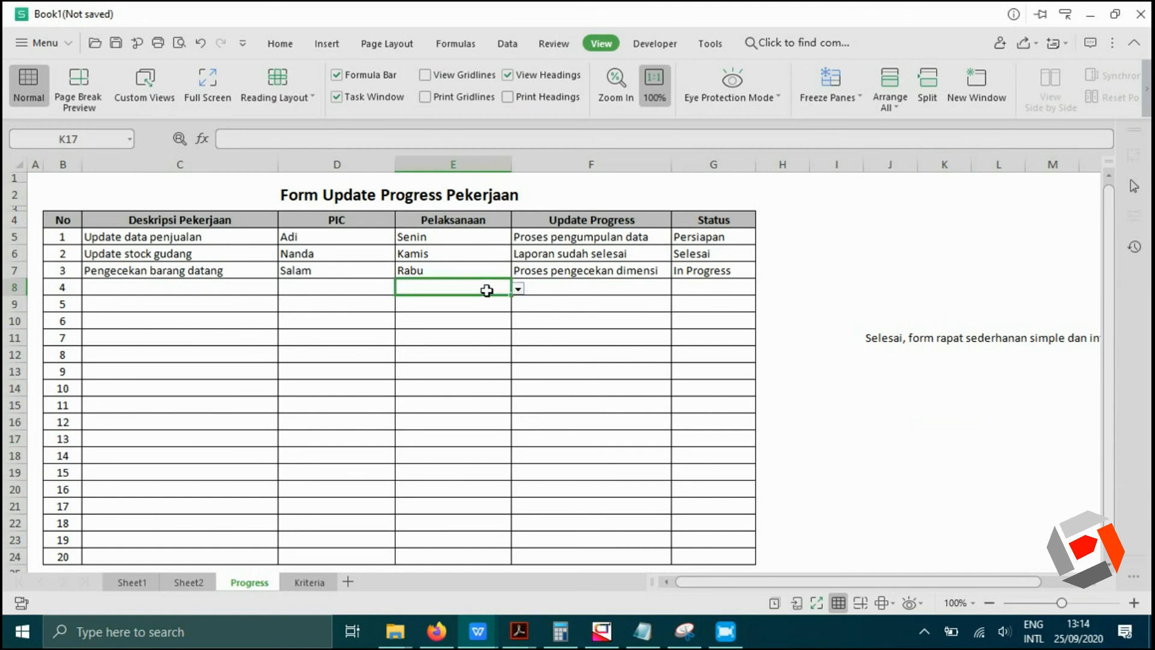
{"action": "left_click", "coordinate": [518, 292]}
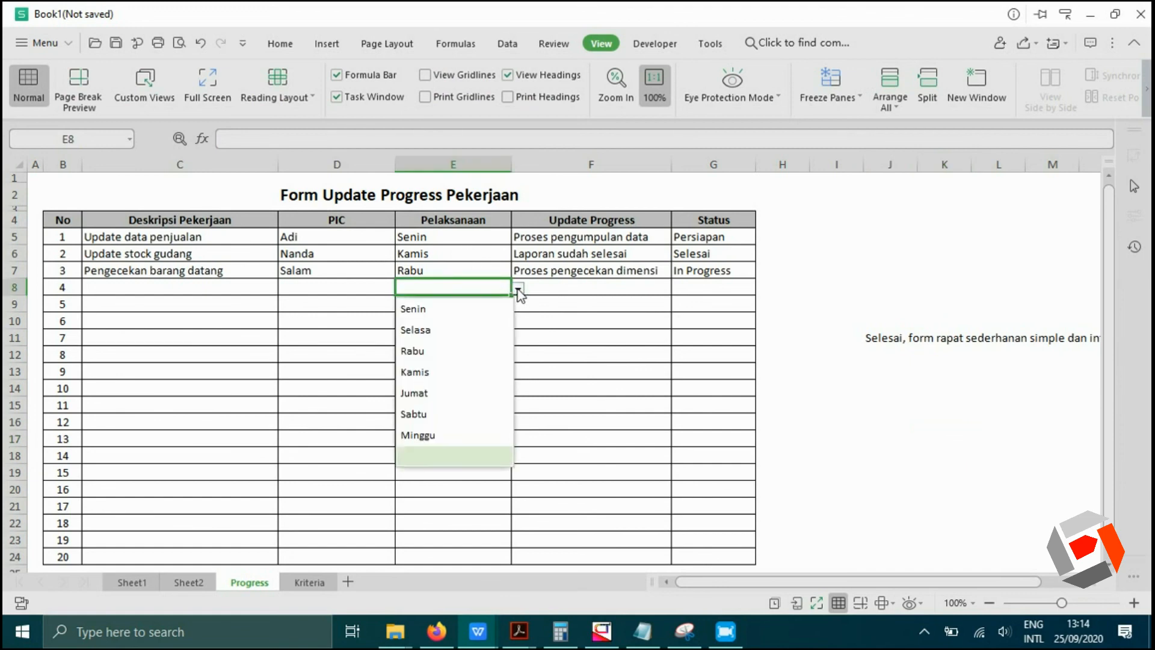